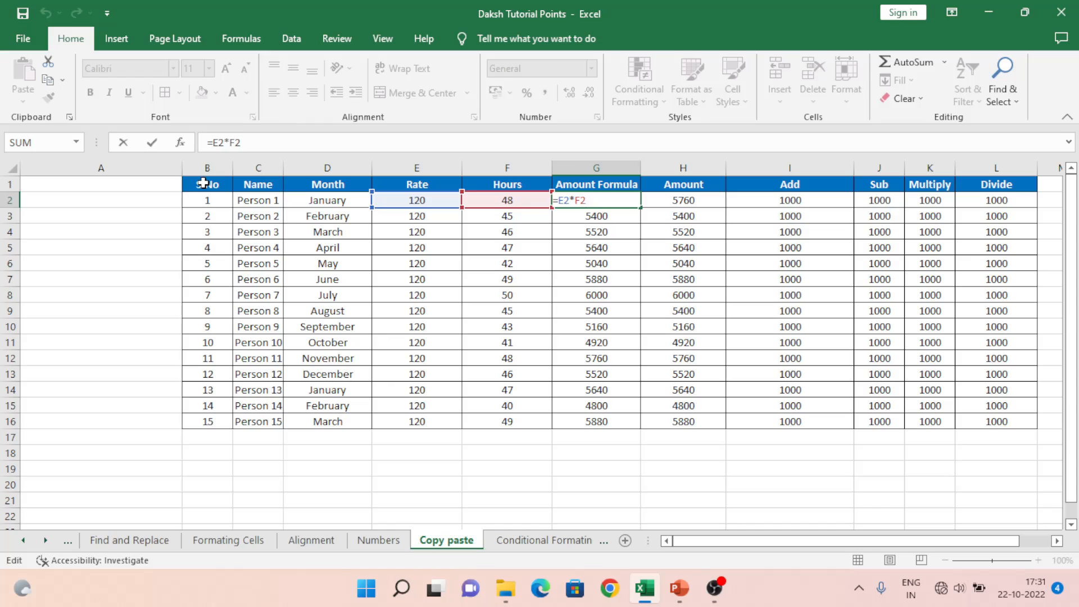
Step: Commit the Rate×Hours formula in G2 so it shows 5760
key("Tab")
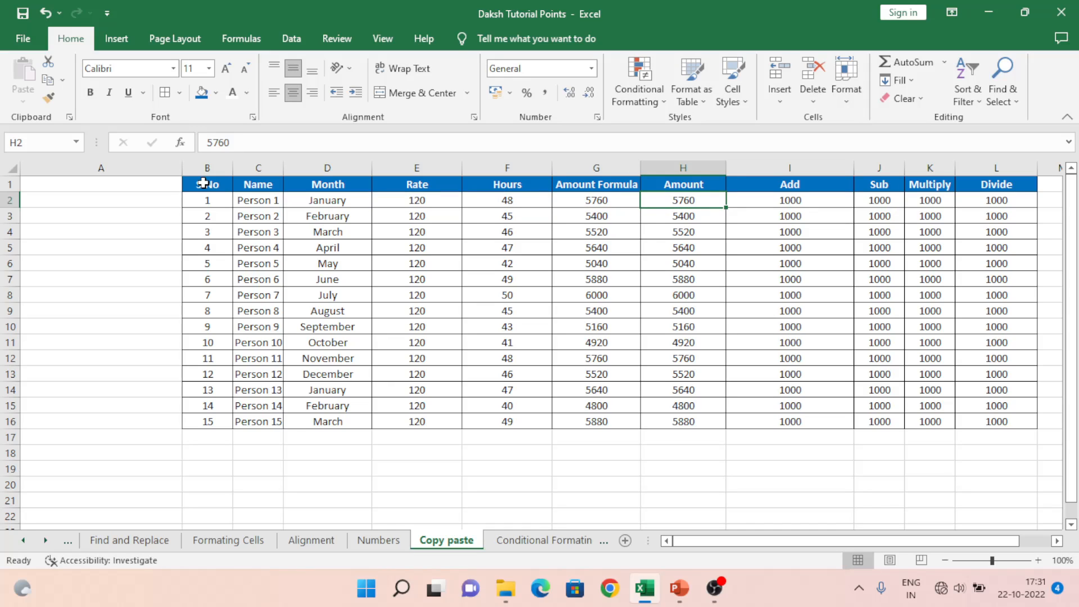
key("Right")
key("Left")
Step: Select the whole payroll table B1:H16, headers included
key("Up")
key("Left")
key("Left")
key("Left")
key("Left")
key("Left")
key("Left")
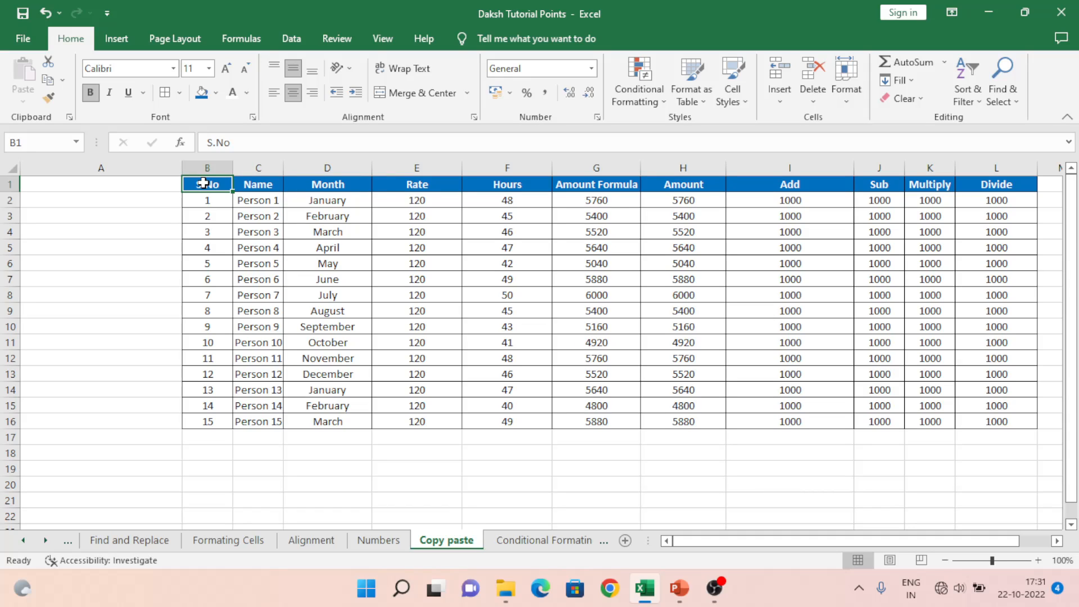
key("shift+Right")
key("shift+Right")
key("shift+Right")
key("shift+Right")
key("shift+Right")
key("shift+Right")
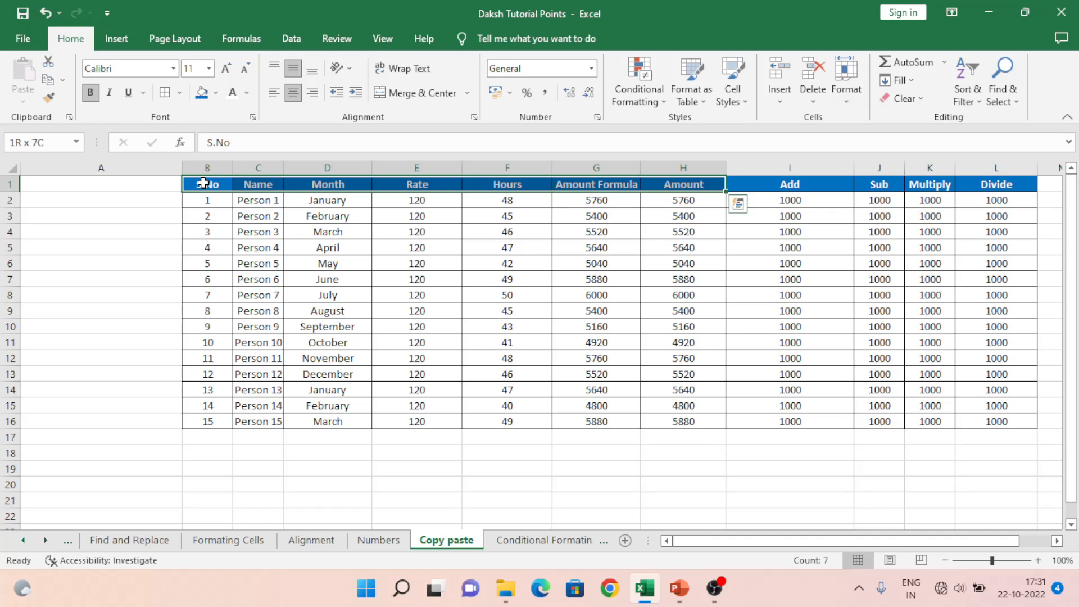
key("shift+Down")
key("shift+Down")
key("shift+Down")
key("shift+Down")
key("shift+Down")
key("shift+Down")
key("shift+Down")
key("shift+Down")
key("shift+Down")
key("shift+Down")
key("shift+Down")
key("shift+Down")
key("shift+Down")
key("shift+Down")
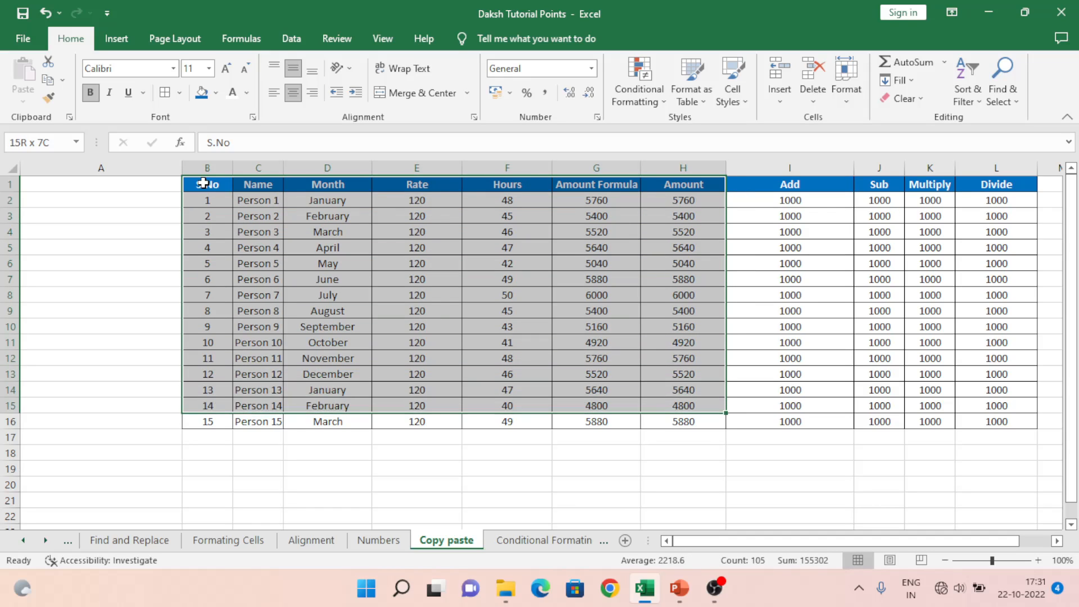
key("shift+Down")
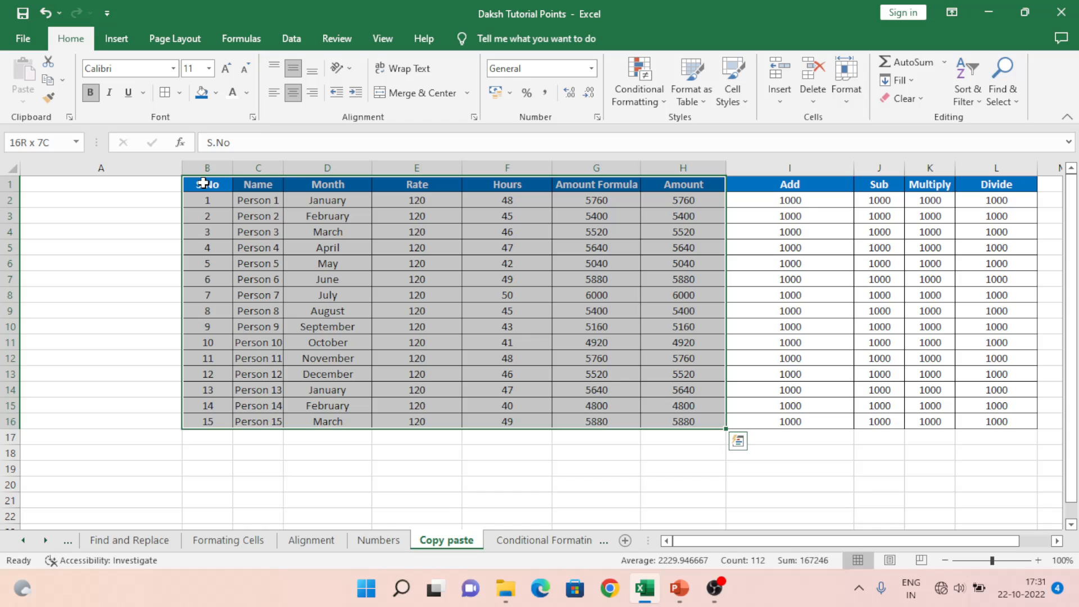
Step: Copy payroll table B1:H16 and create a new blank workbook, Book1
key("ctrl+c")
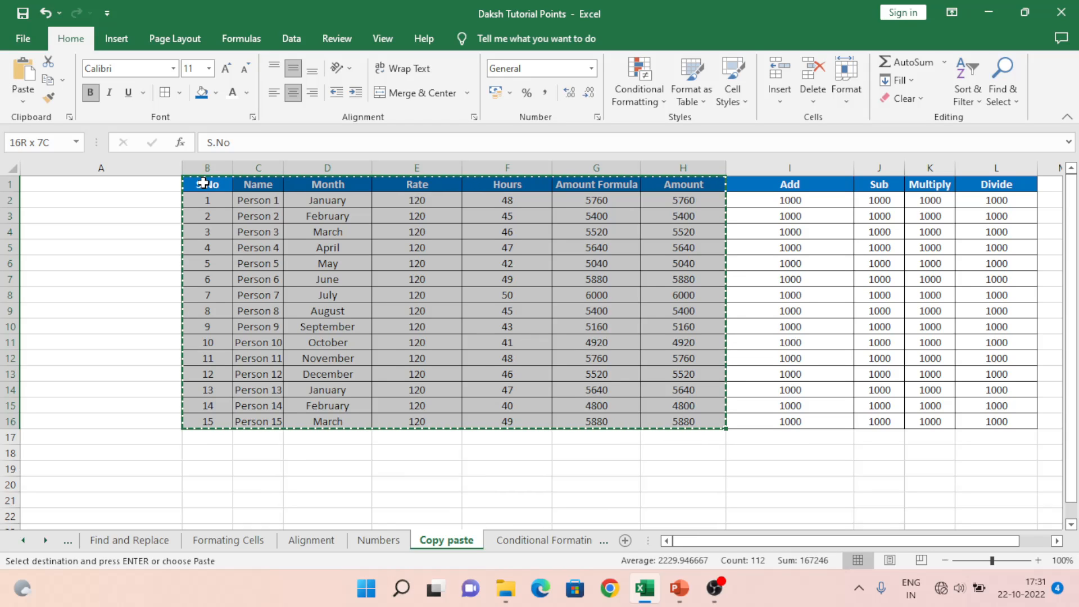
key("ctrl+alt+v")
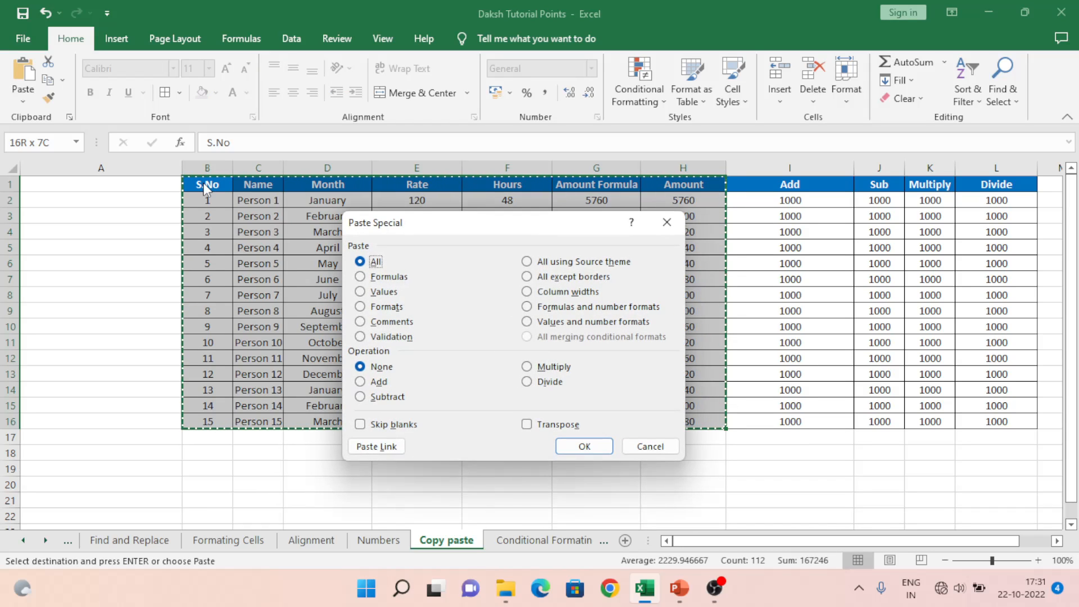
key("Escape")
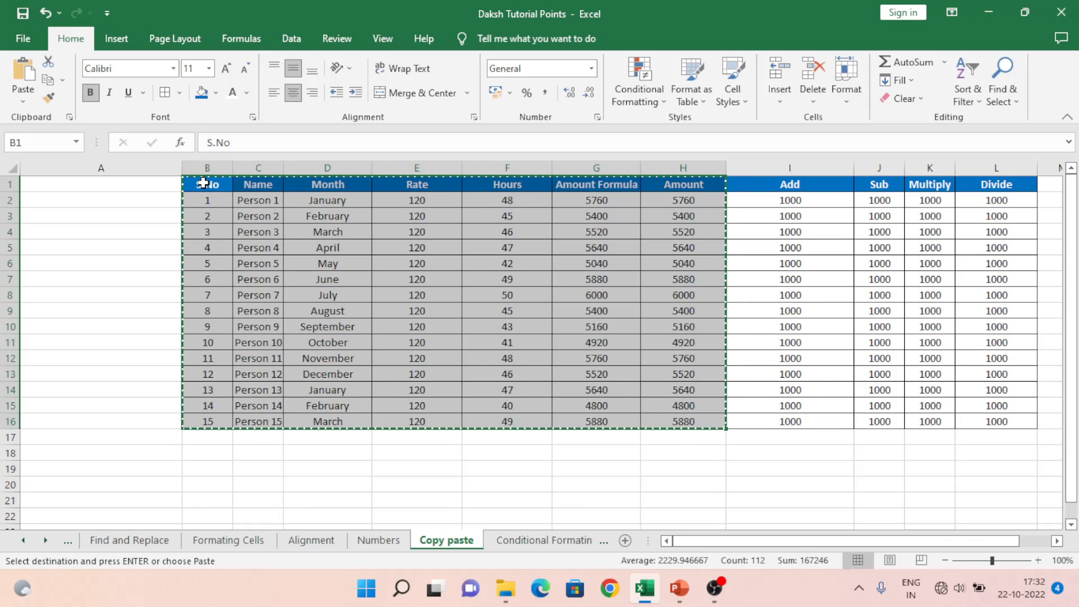
key("ctrl+n")
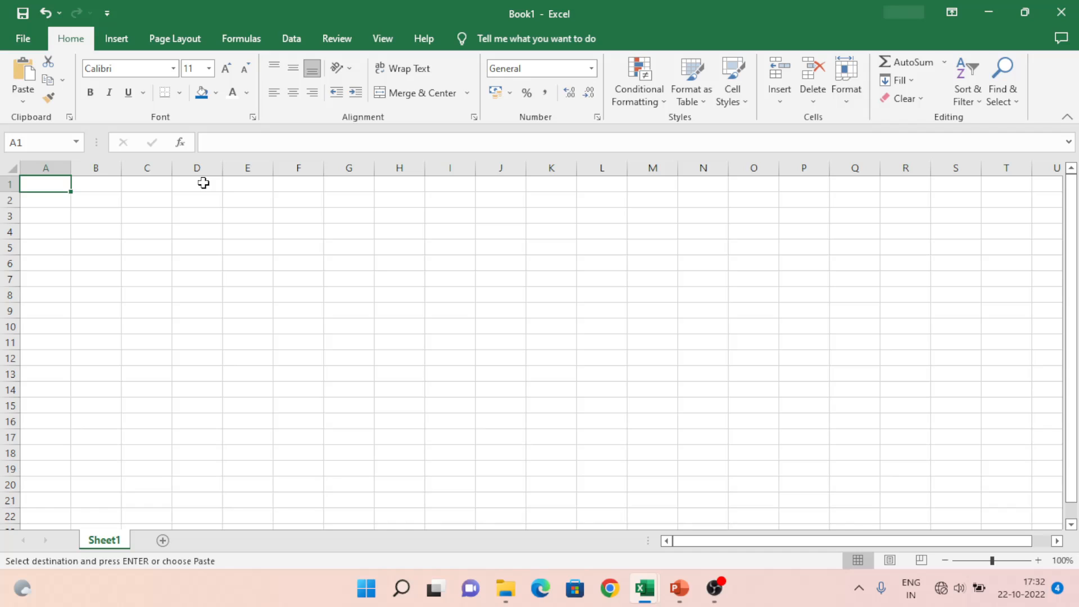
Step: Paste the payroll table into Book1's A1:G16 and compare it with the source workbook
key("ctrl+v")
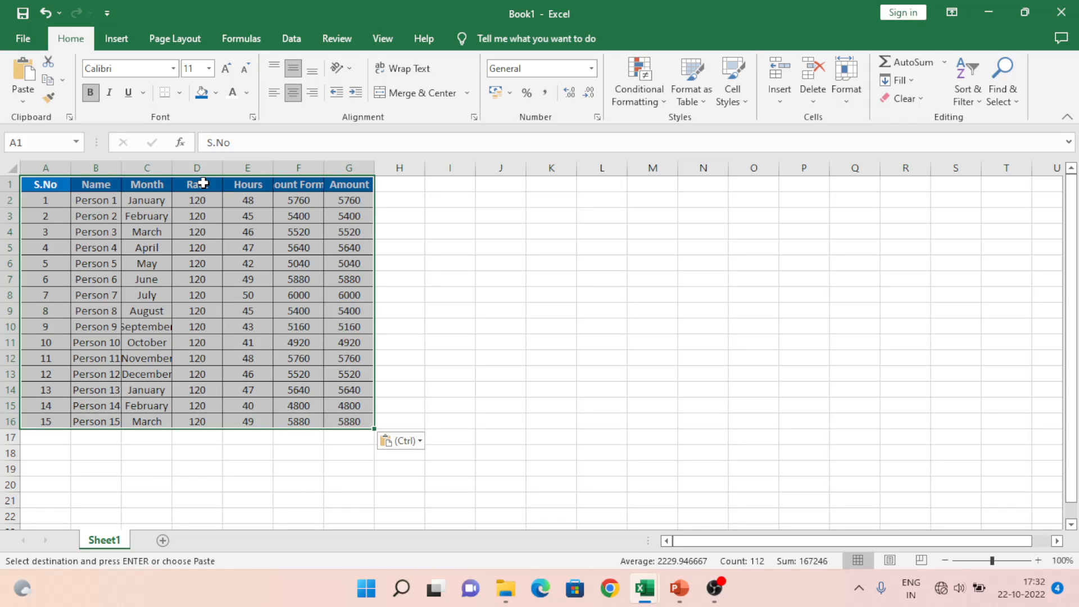
key("alt+Tab")
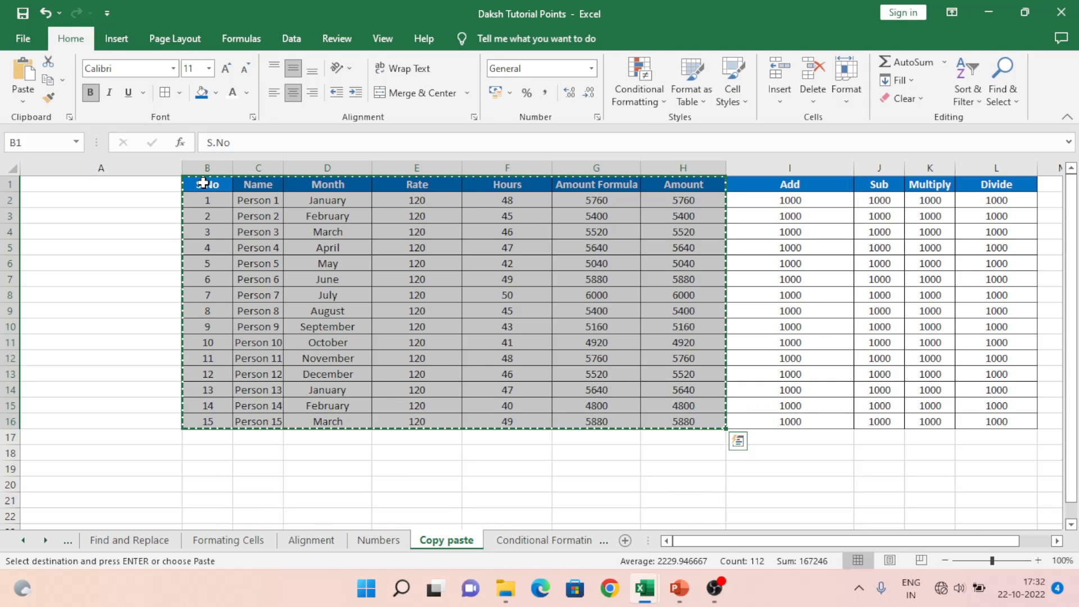
key("alt+Tab")
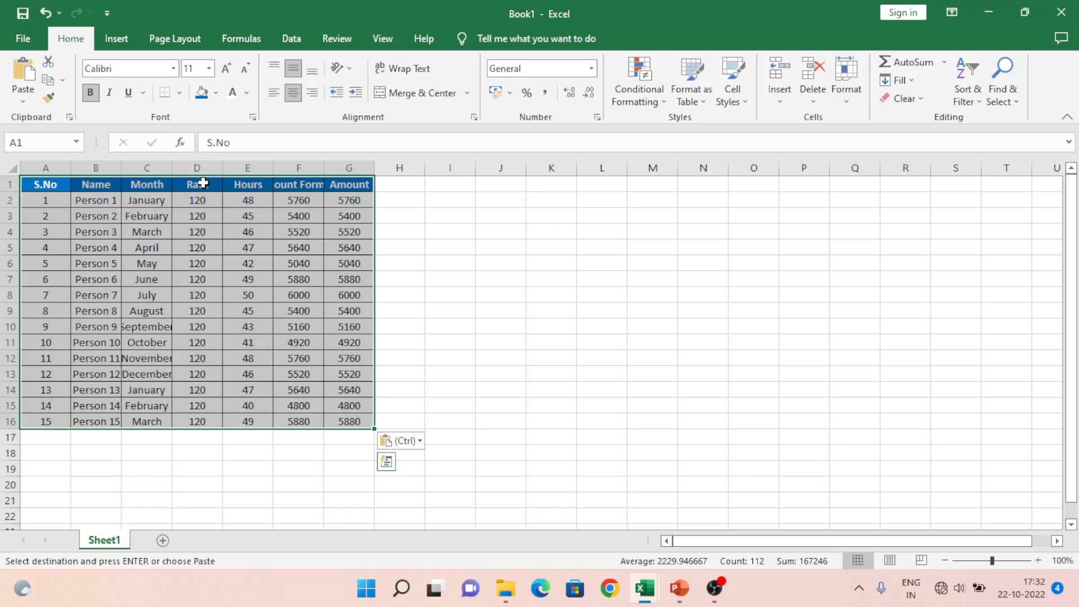
key("alt+Tab")
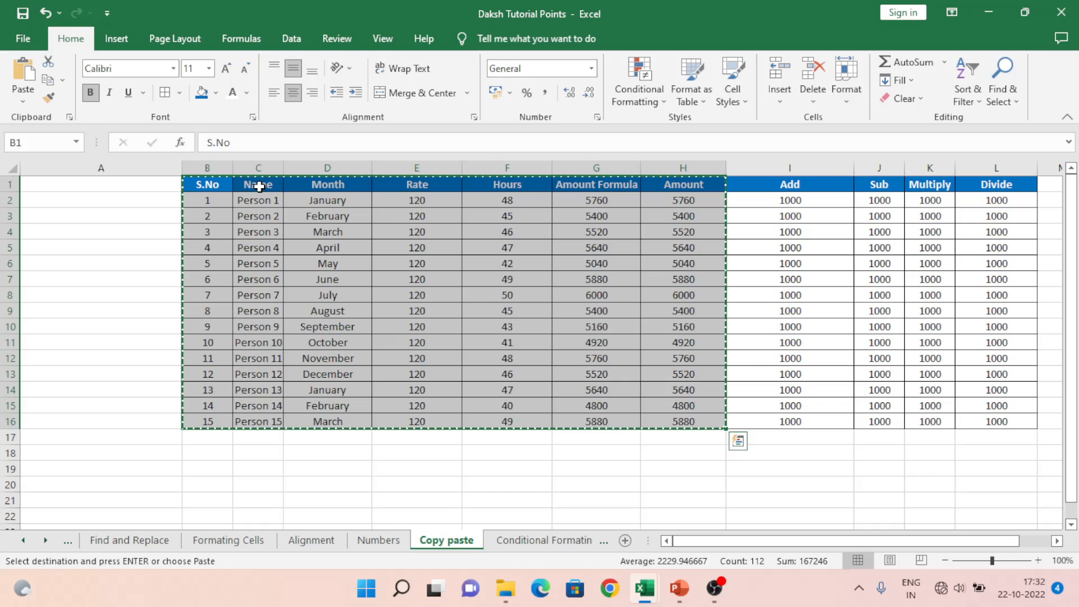
key("alt+Tab")
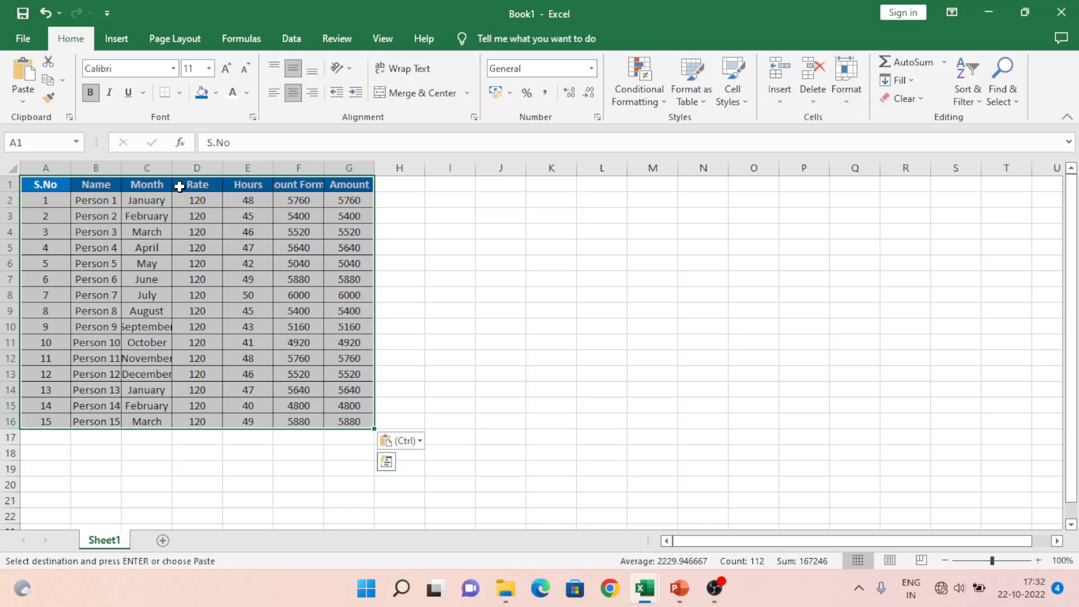
key("alt+Tab")
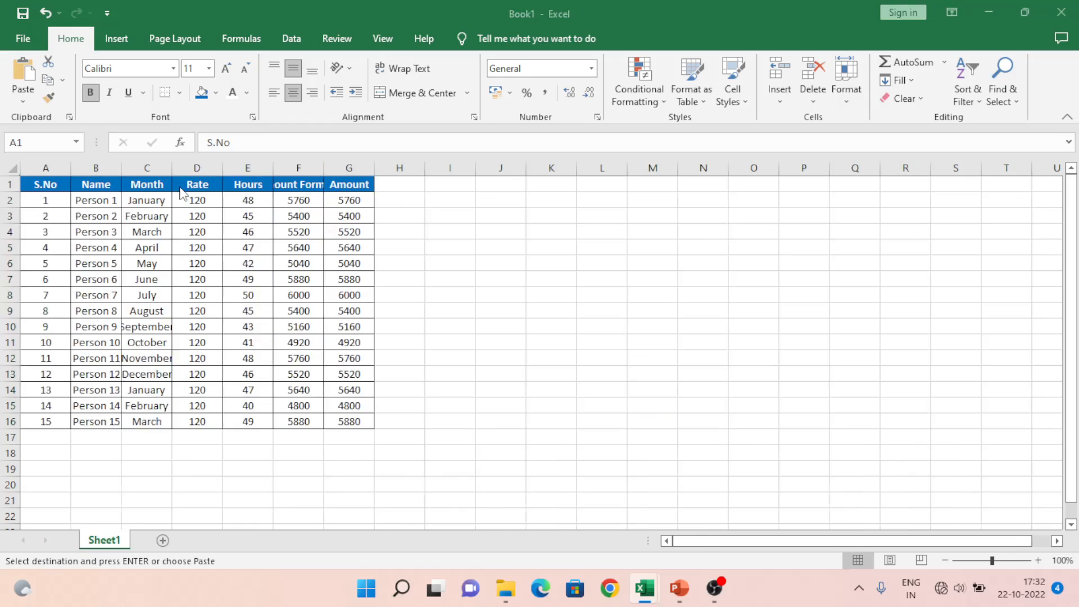
key("ctrl+v")
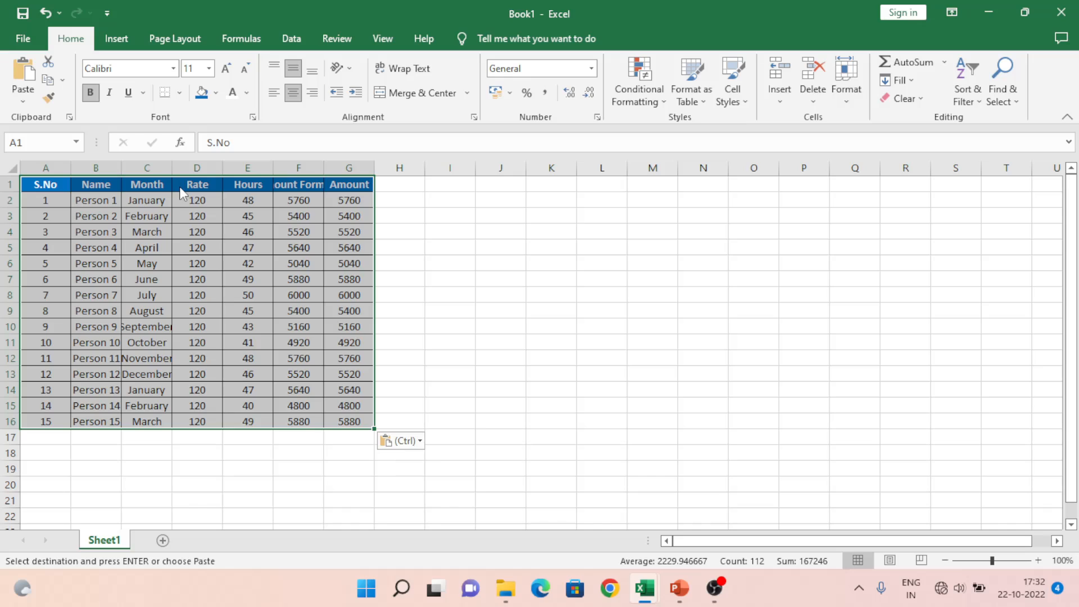
Step: Preview Paste Special options, then return to the Daksh Tutorial Points Copy paste sheet
key("ctrl+alt+v")
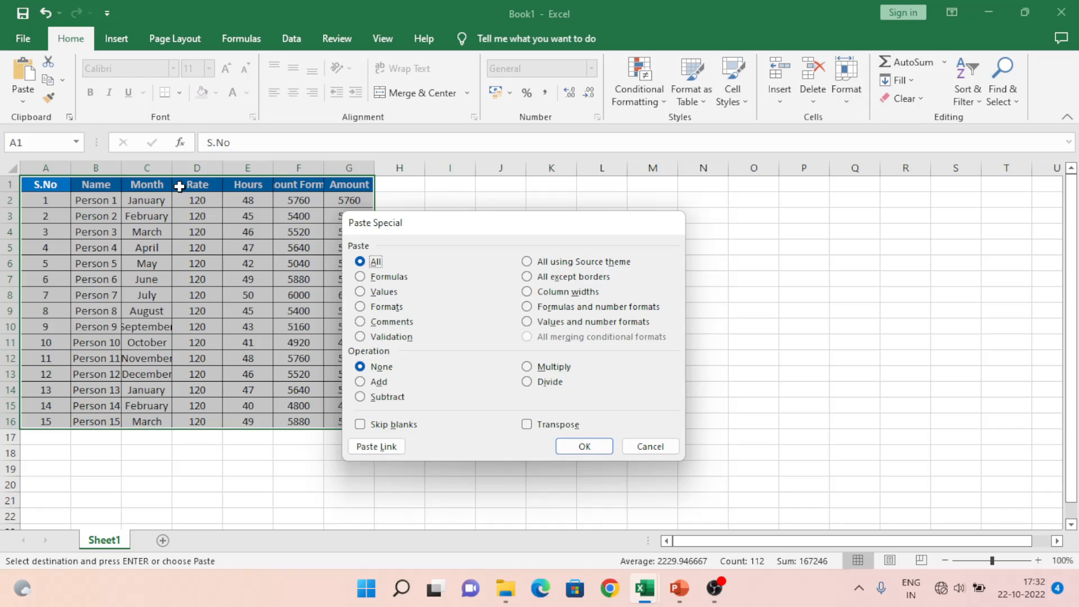
key("Escape")
key("Escape")
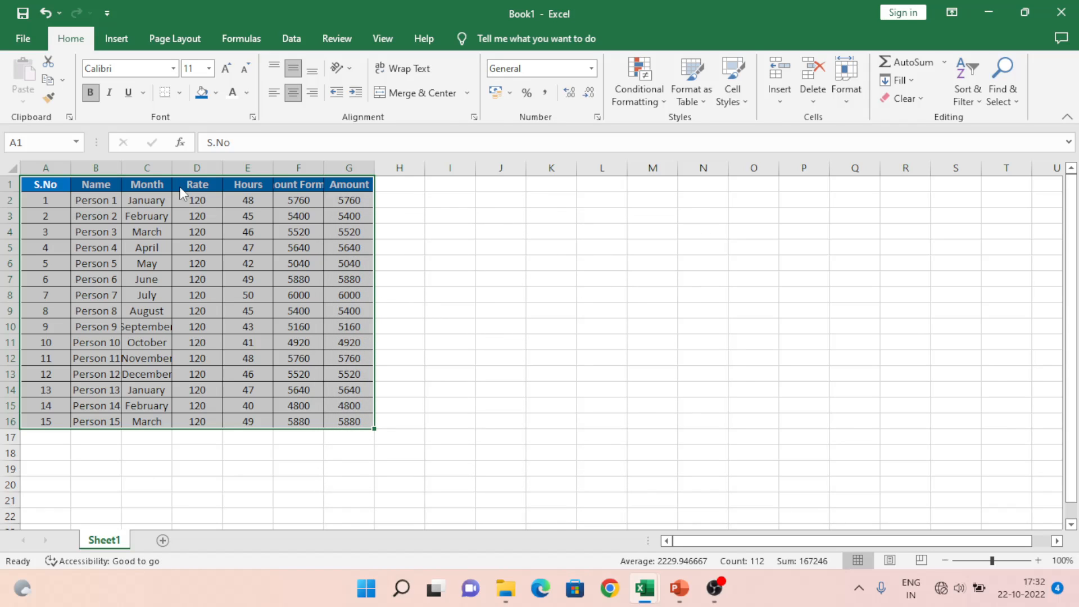
key("alt+Tab")
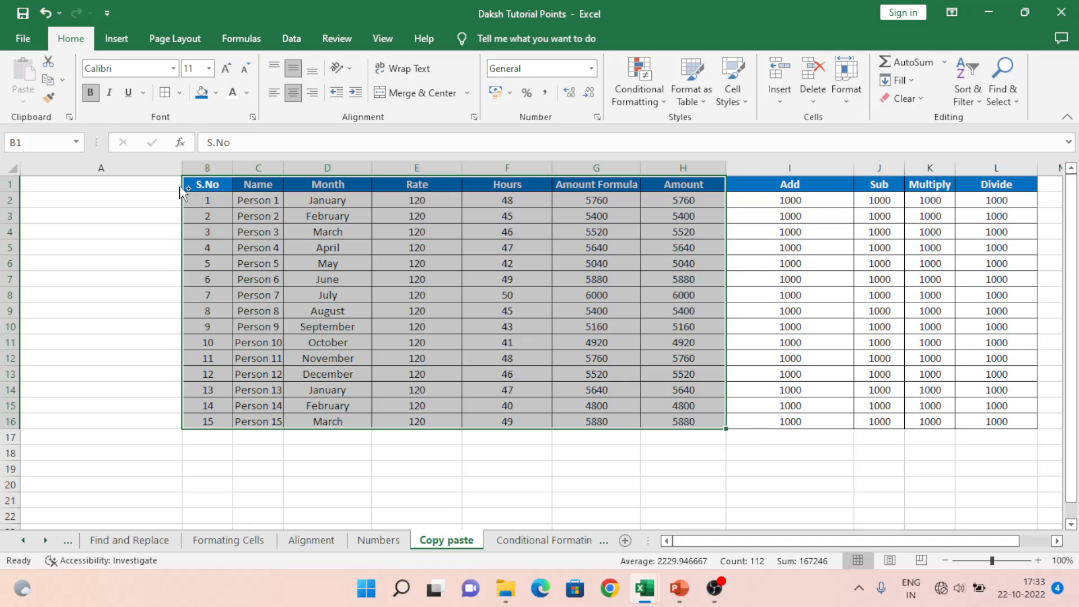
Step: Copy payroll table B1:H16 again and create another blank workbook, Book2
key("ctrl+c")
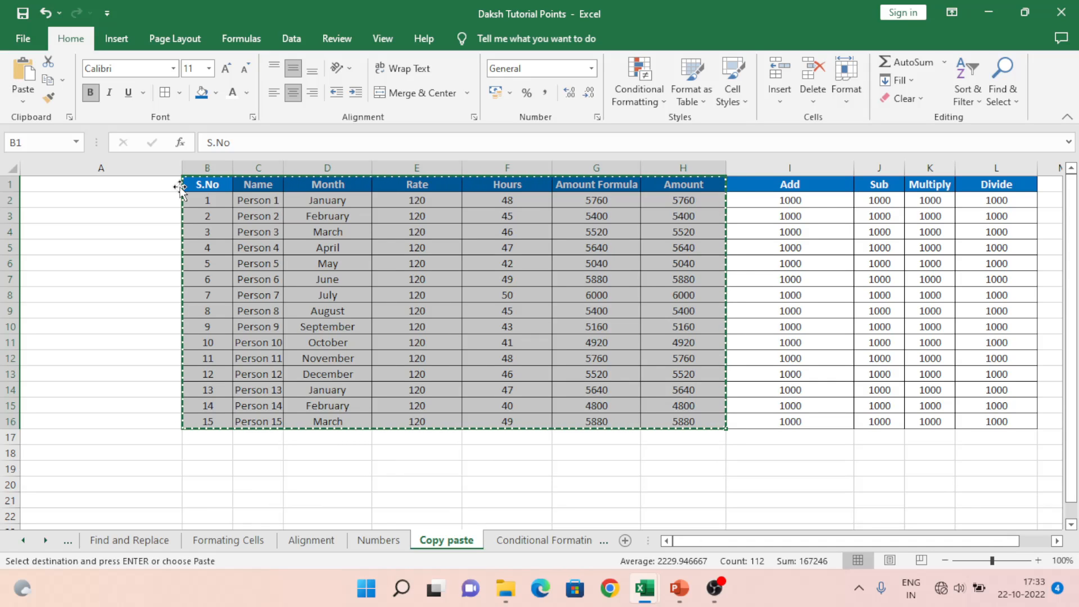
key("ctrl+alt+v")
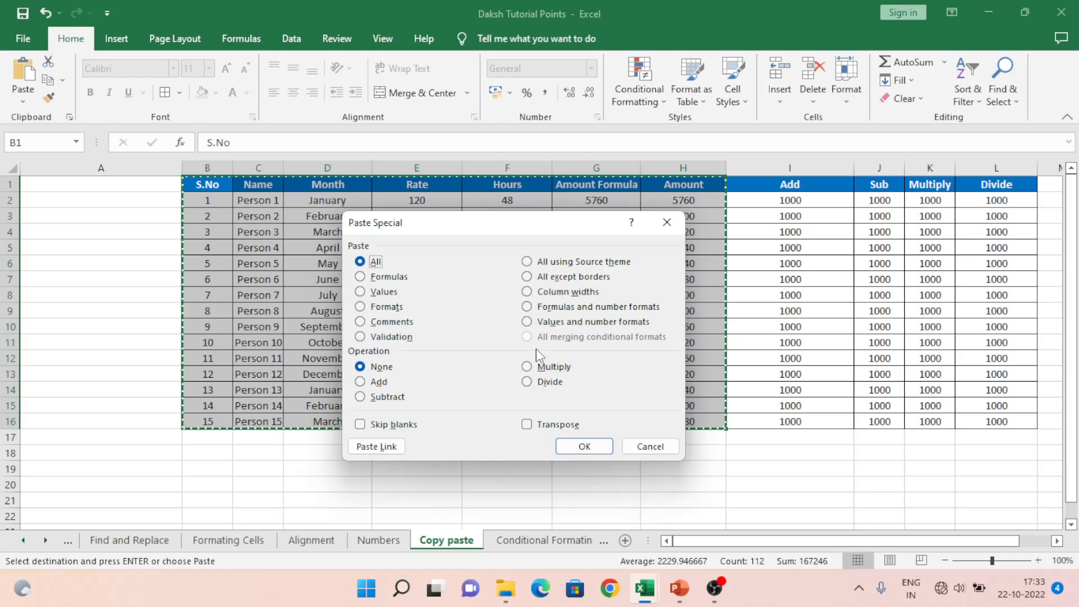
left_click(642, 446)
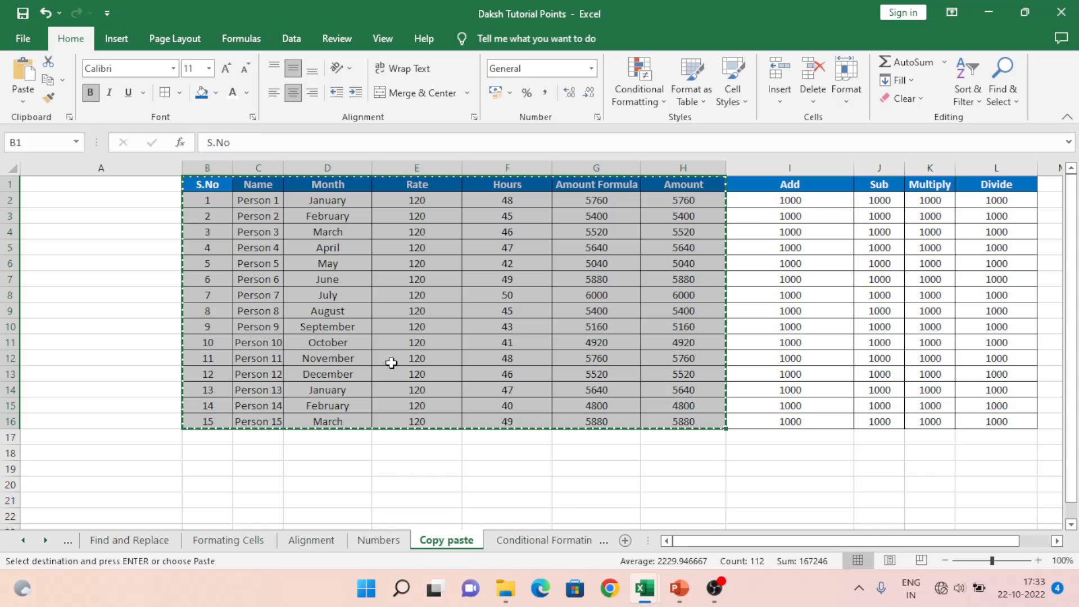
key("ctrl+n")
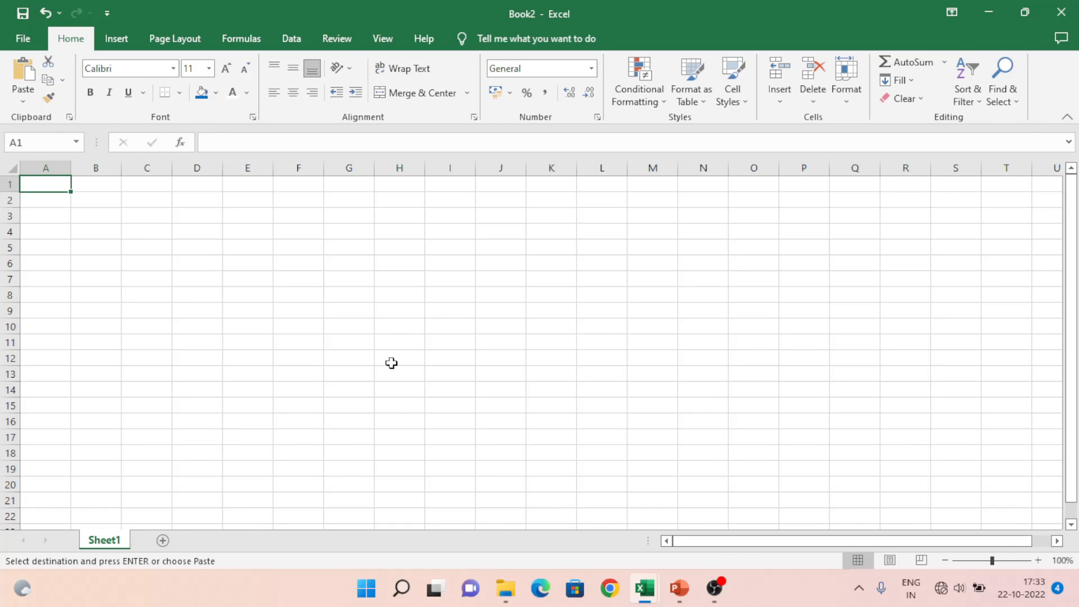
Step: Recopy B1:H16 from the source and paste it with All into Book2's A1:G16
key("Escape")
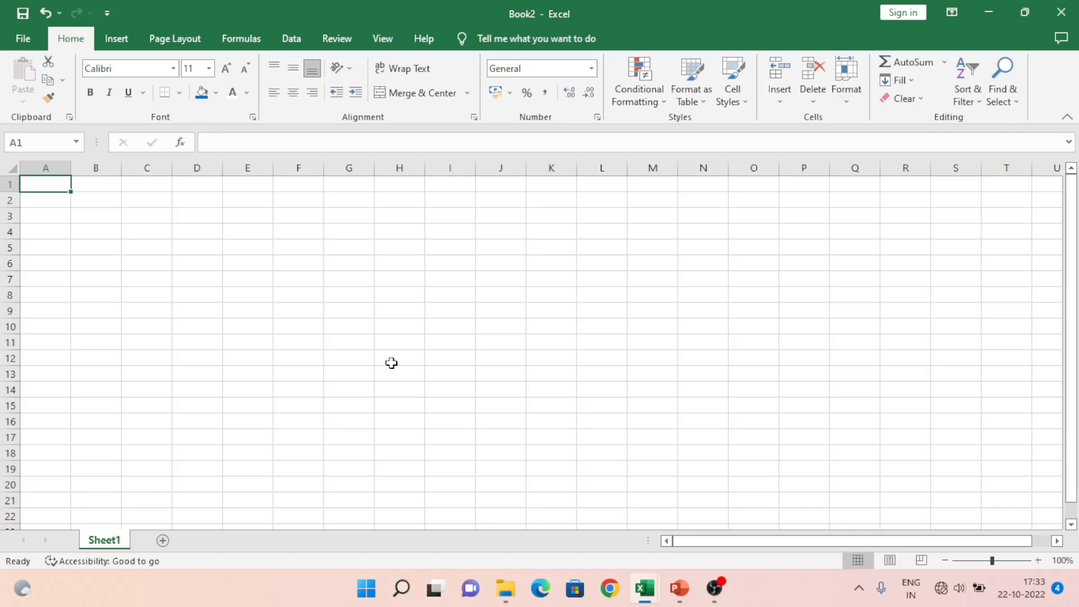
key("ctrl+w")
key("ctrl+c")
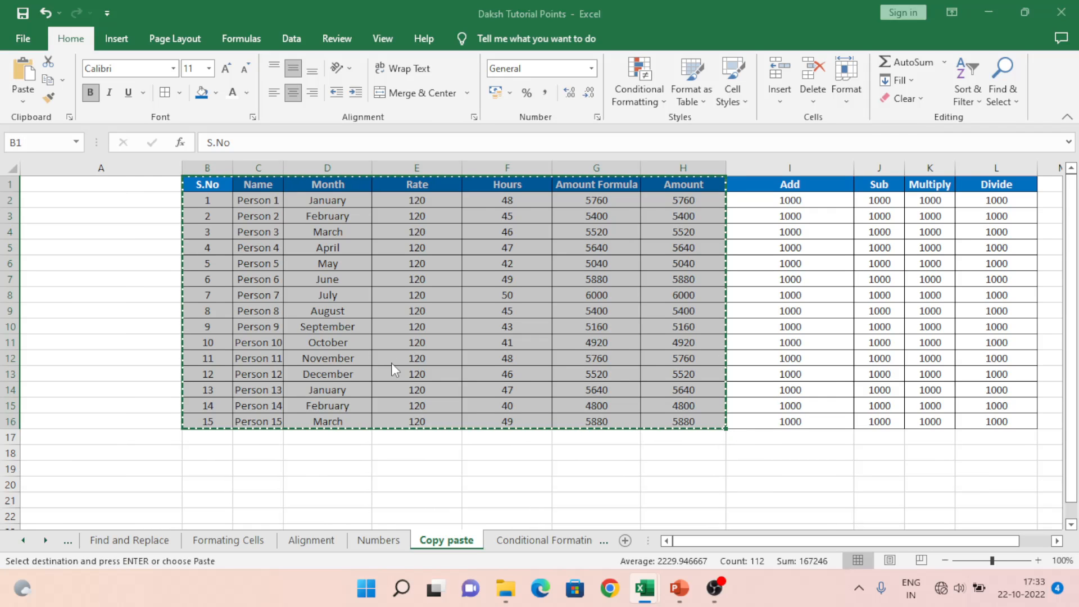
key("ctrl+Tab")
key("ctrl+alt+v")
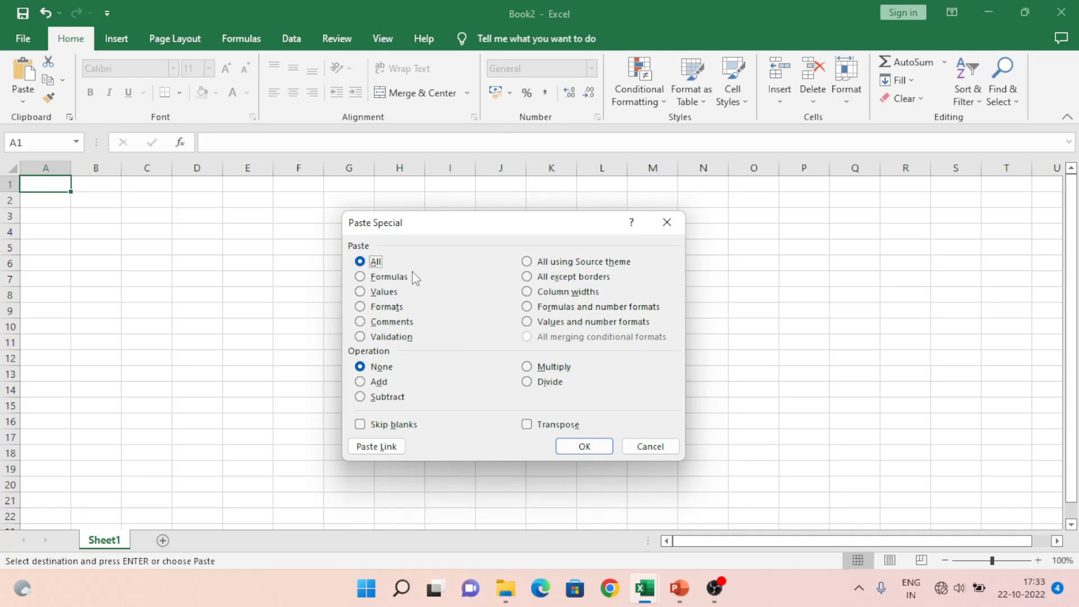
left_click(583, 448)
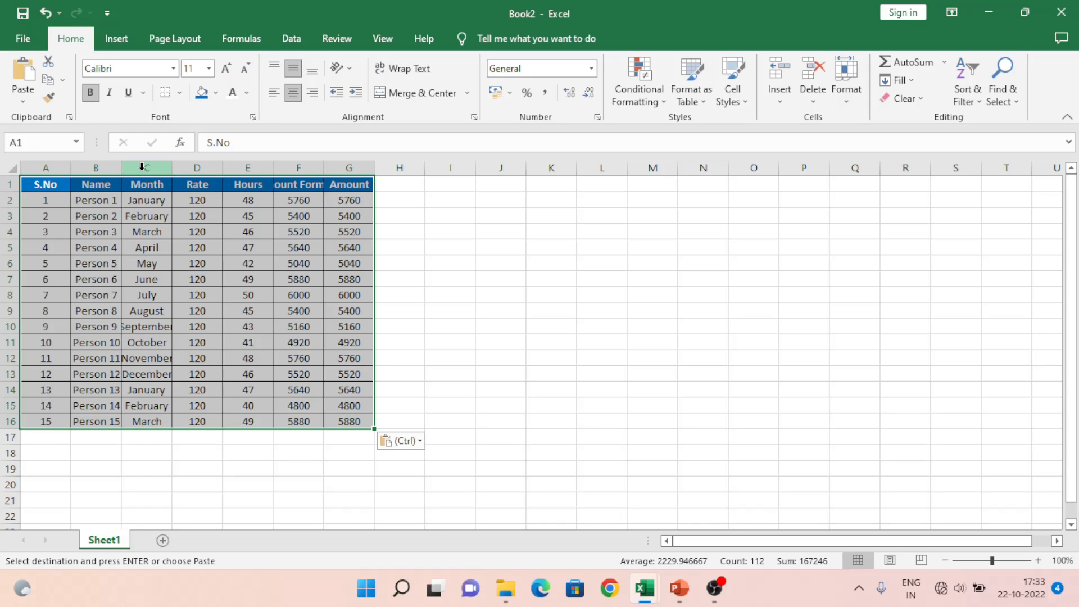
Step: Paste the source column widths onto Book2's table, then return to Daksh Tutorial Points
key("ctrl+alt+v")
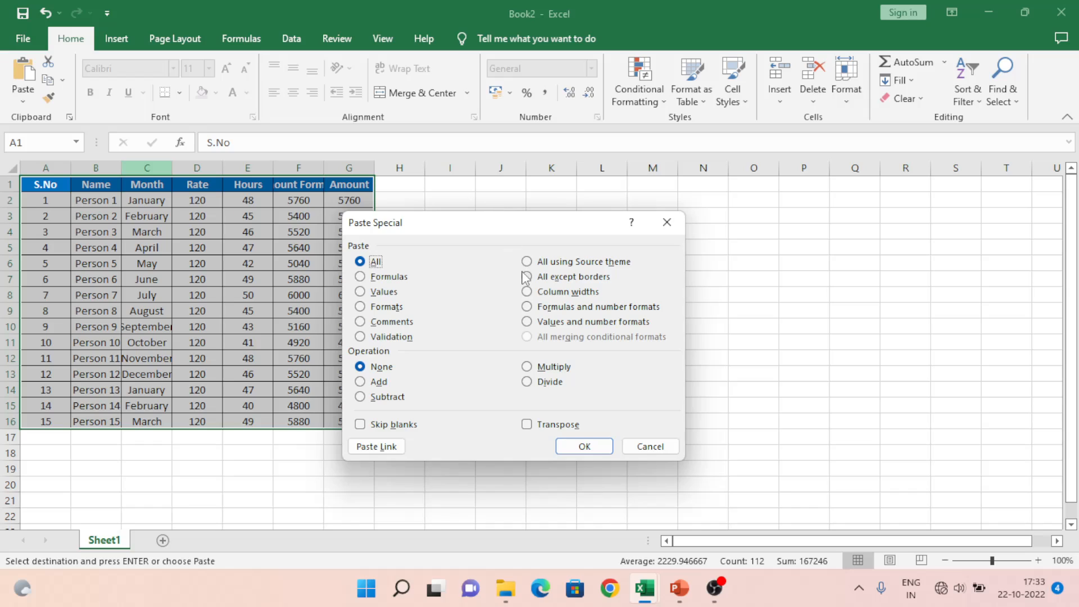
left_click(561, 293)
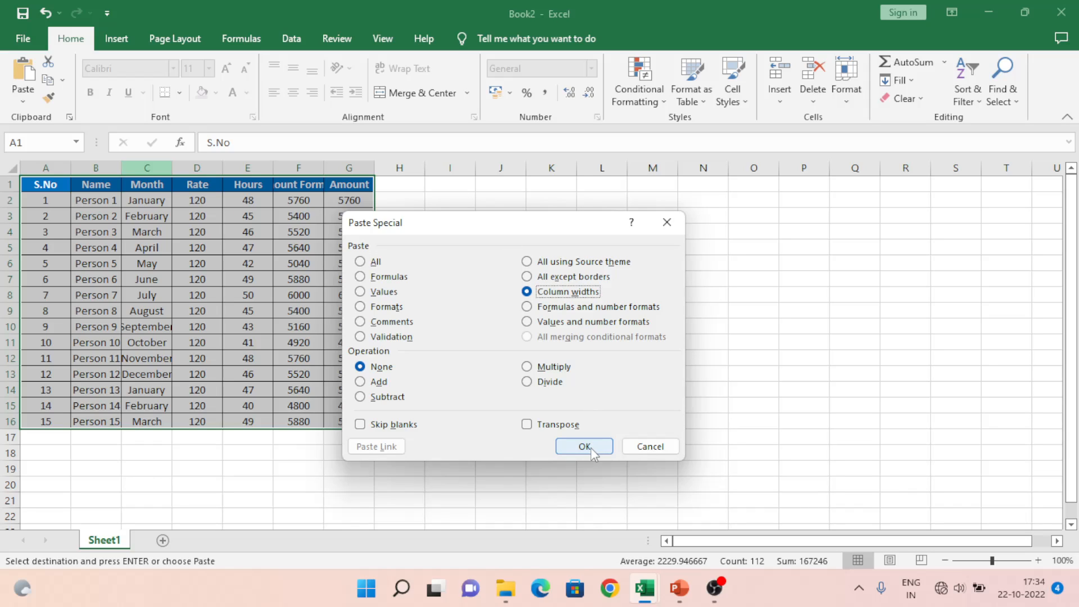
left_click(584, 447)
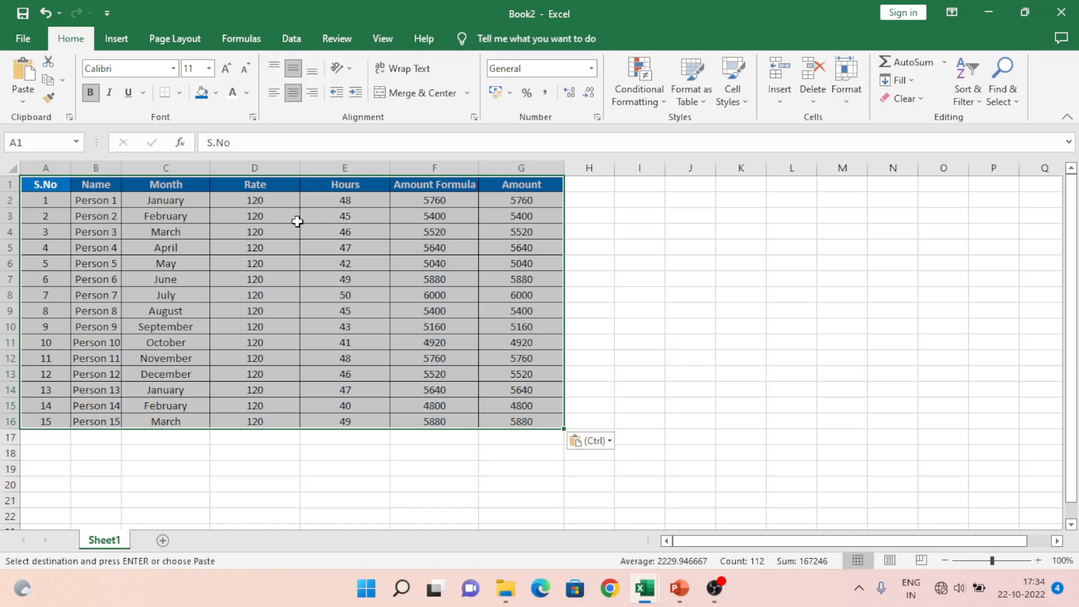
key("ctrl+Tab")
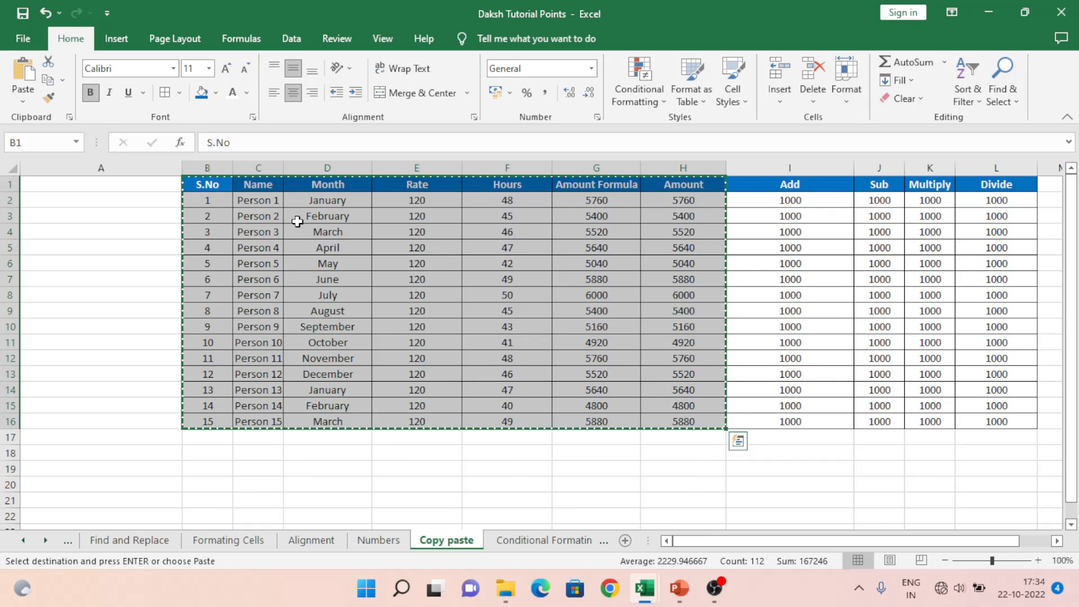
Step: Preview the Formulas paste option in Book2, then close Book2 with Don't Save
key("alt+Tab")
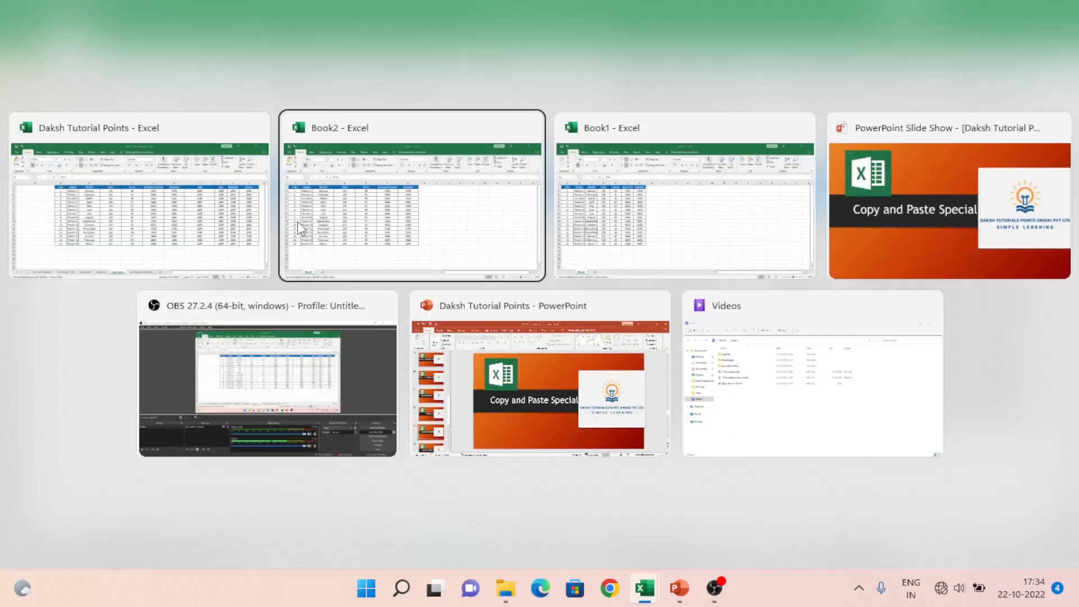
key("ctrl+v")
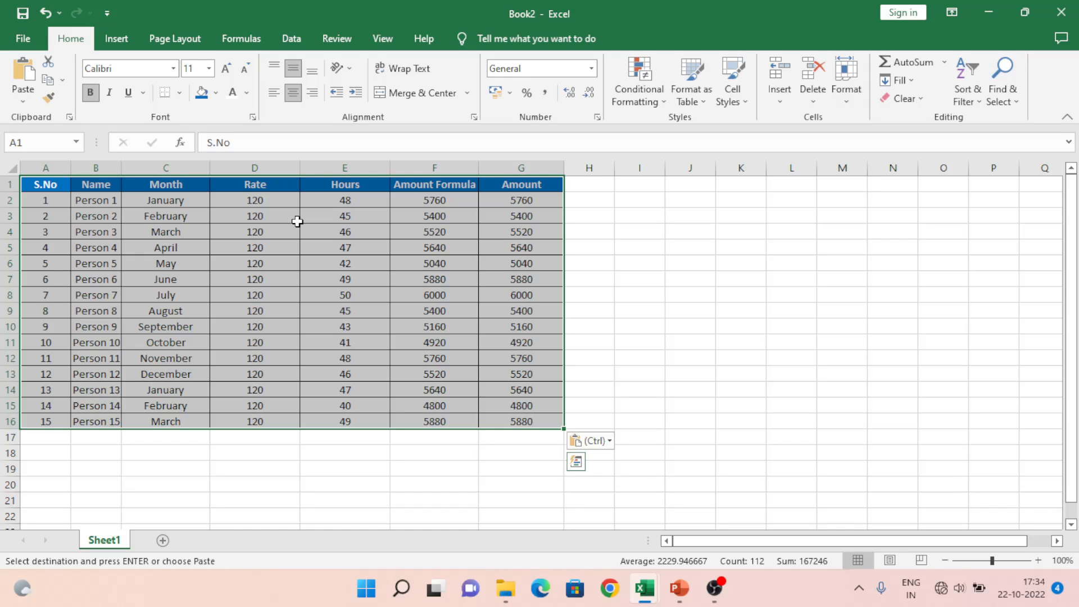
key("ctrl+alt+v")
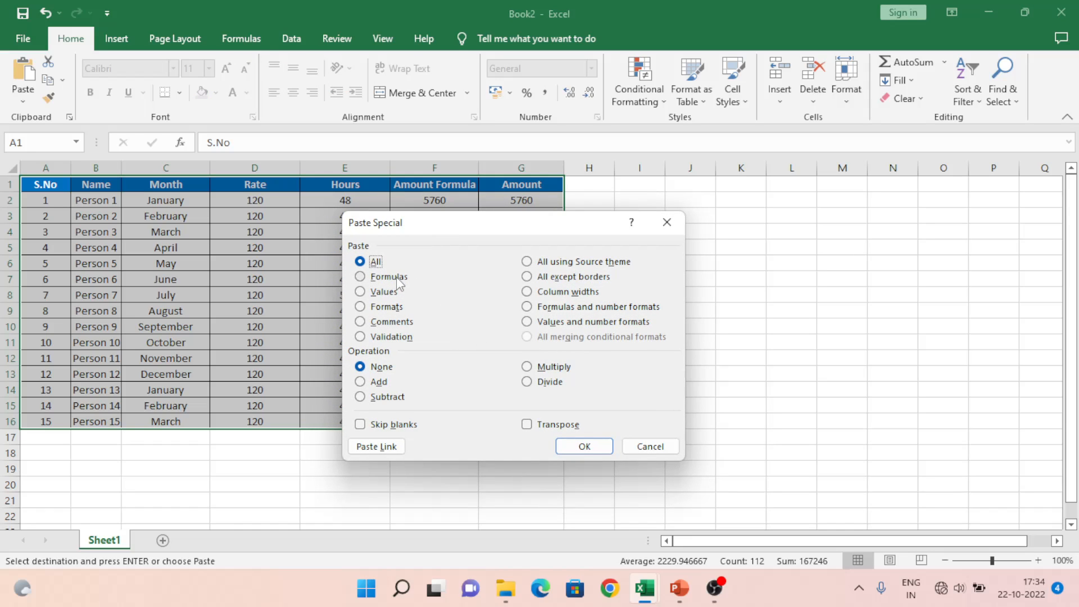
left_click(396, 280)
key("Escape")
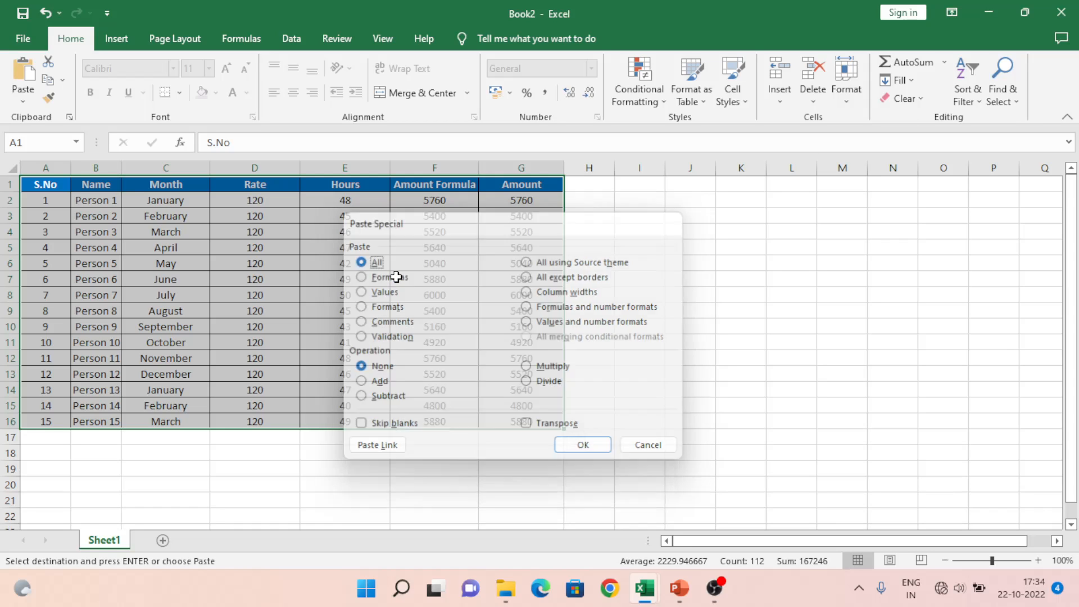
key("alt+F4")
key("Right")
key("Return")
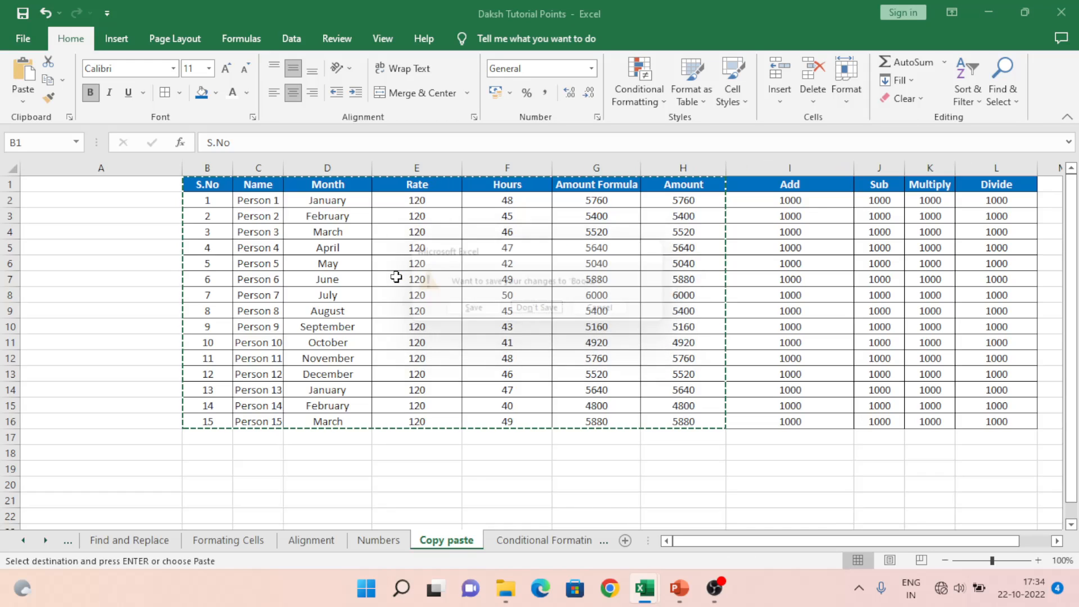
key("Right")
key("Right")
key("Right")
key("Right")
key("Right")
key("Right")
key("Right")
key("Right")
key("Right")
key("Right")
key("Right")
key("Right")
key("Right")
key("Right")
key("Right")
key("Right")
key("Right")
key("Right")
key("Right")
key("Right")
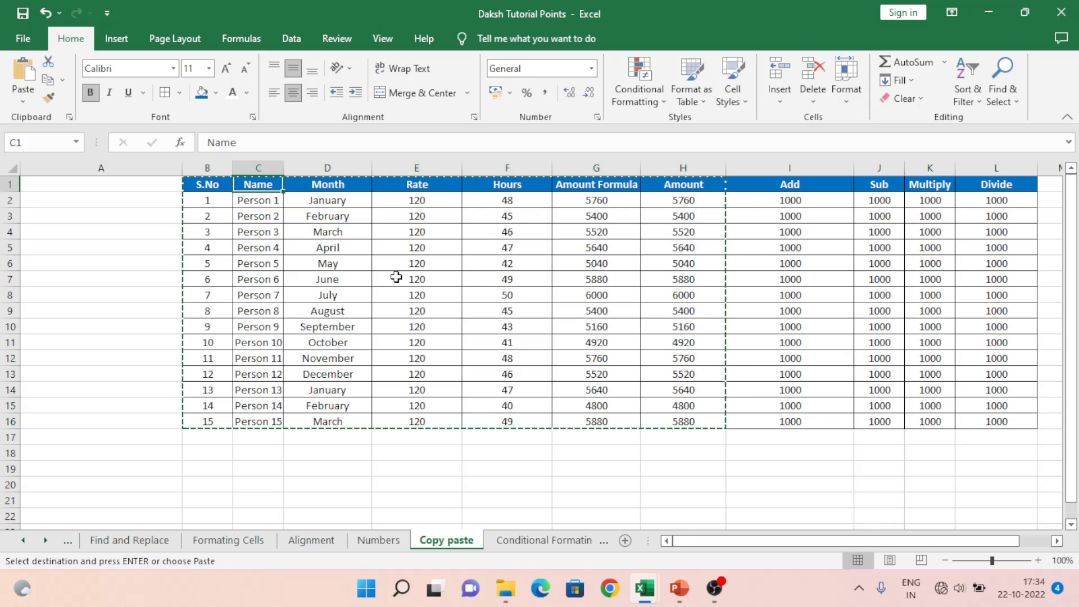
key("ctrl+Home")
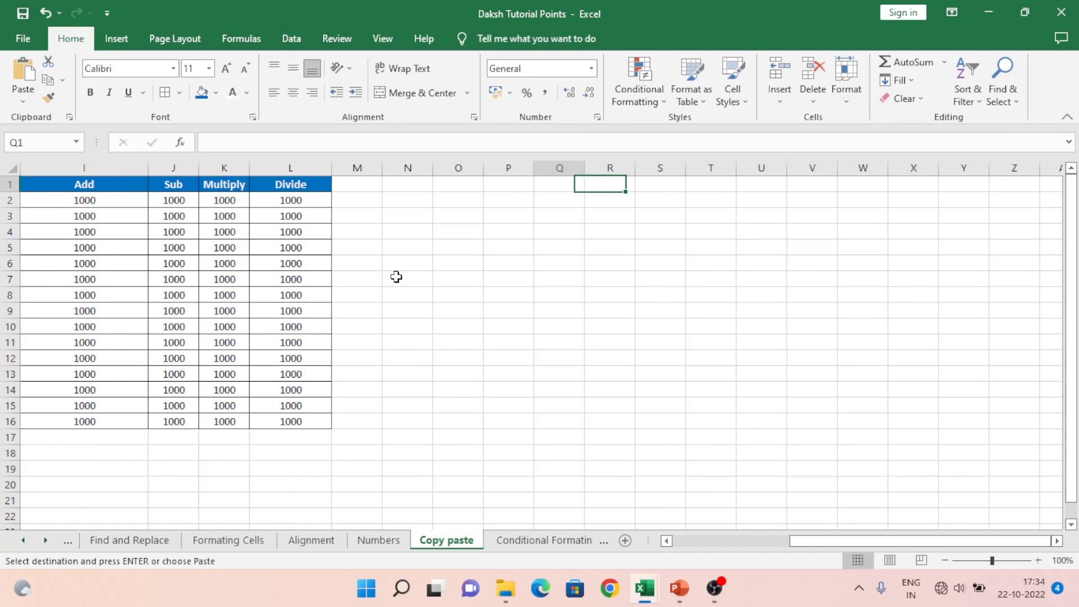
key("Right")
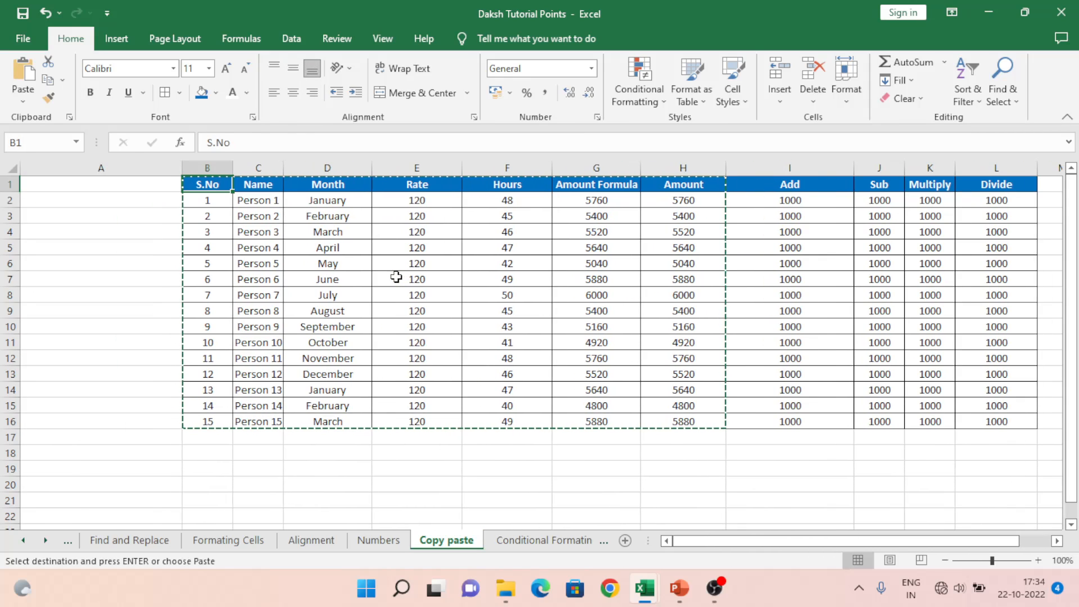
key("Down")
key("Down")
key("Down")
key("Down")
key("Down")
key("Down")
key("Down")
key("Down")
key("Down")
key("Down")
key("Down")
key("Down")
key("Down")
key("Down")
key("Down")
key("Down")
key("Down")
key("Down")
key("Down")
key("Down")
key("Up")
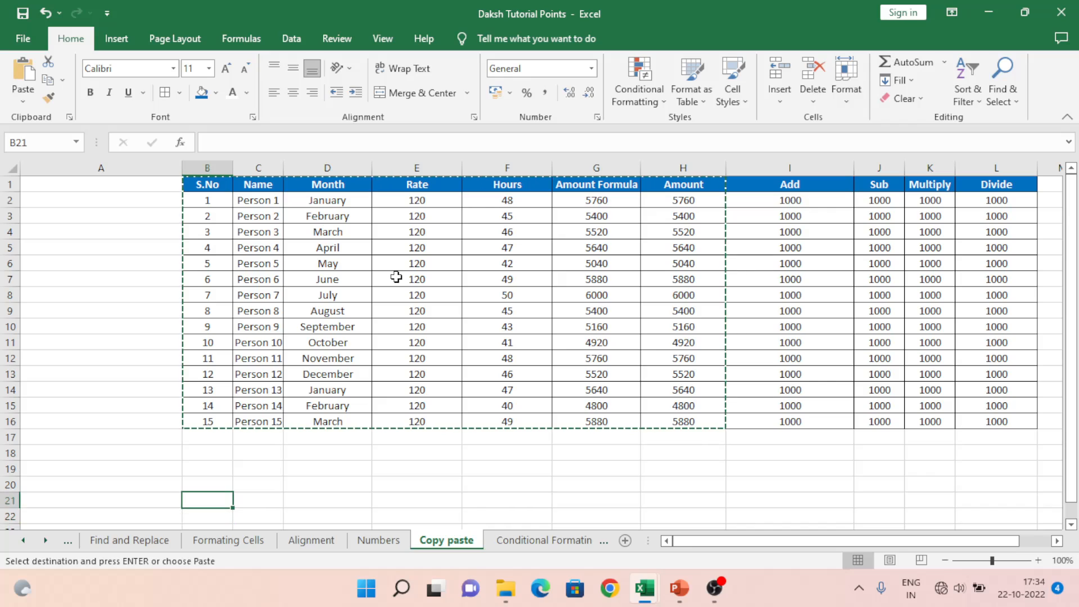
key("ctrl+v")
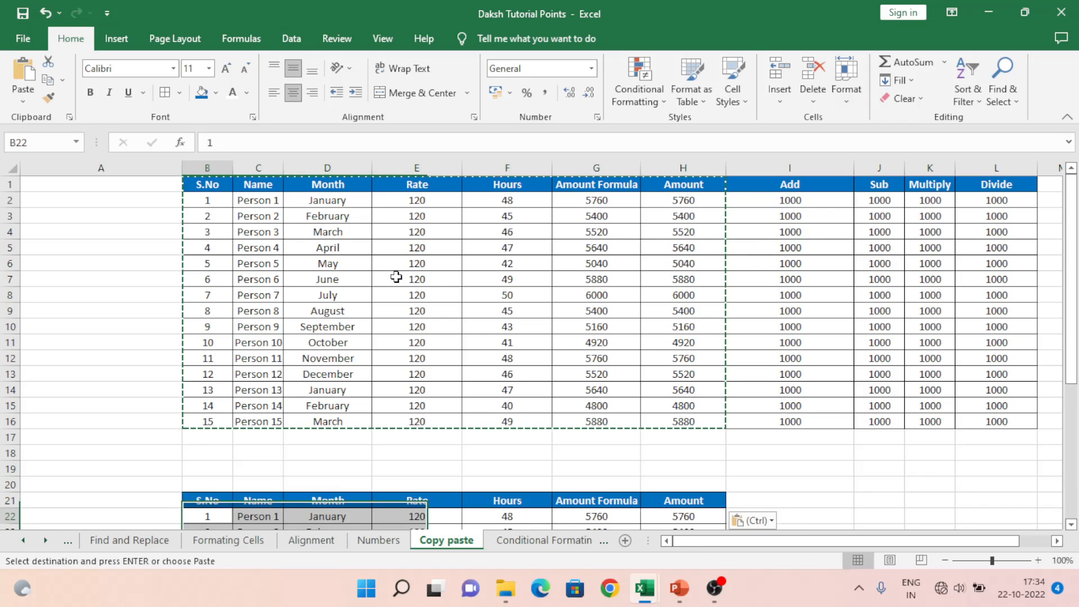
key("Down")
key("Down")
key("Down")
key("Down")
key("Down")
key("Down")
key("Down")
key("Down")
key("ctrl+z")
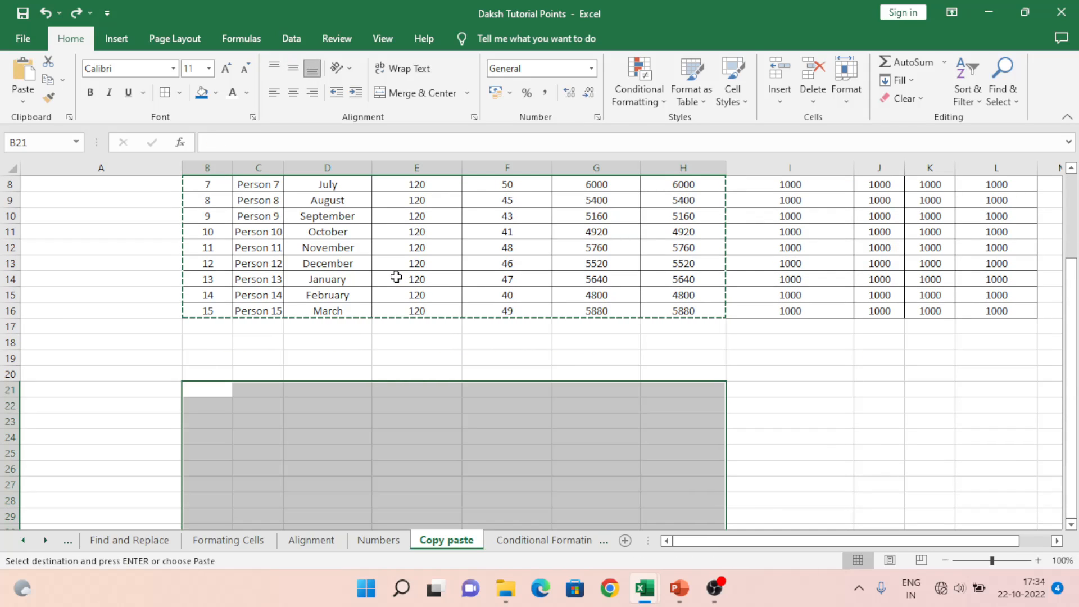
key("Up")
key("Up")
key("Up")
key("Up")
key("Up")
key("ctrl+Right")
key("Up")
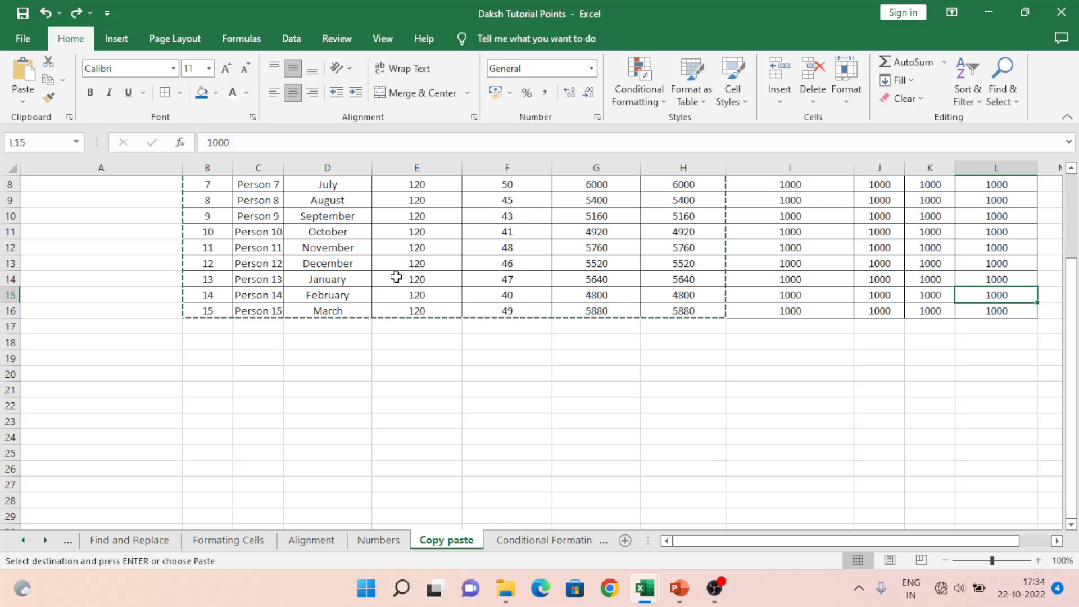
key("Left")
key("ctrl+Up")
key("Right")
key("Right")
key("Right")
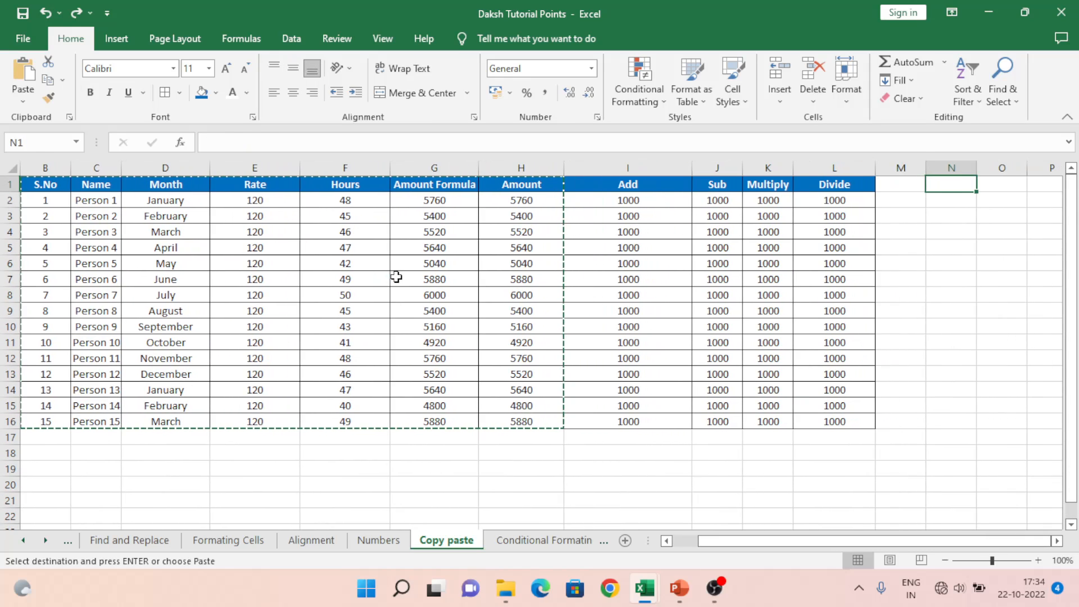
key("Left")
key("Left")
key("Left")
key("Left")
key("Left")
key("Left")
key("Left")
key("Left")
key("Left")
key("Left")
key("Left")
key("Left")
key("Left")
key("Right")
key("Right")
key("Left")
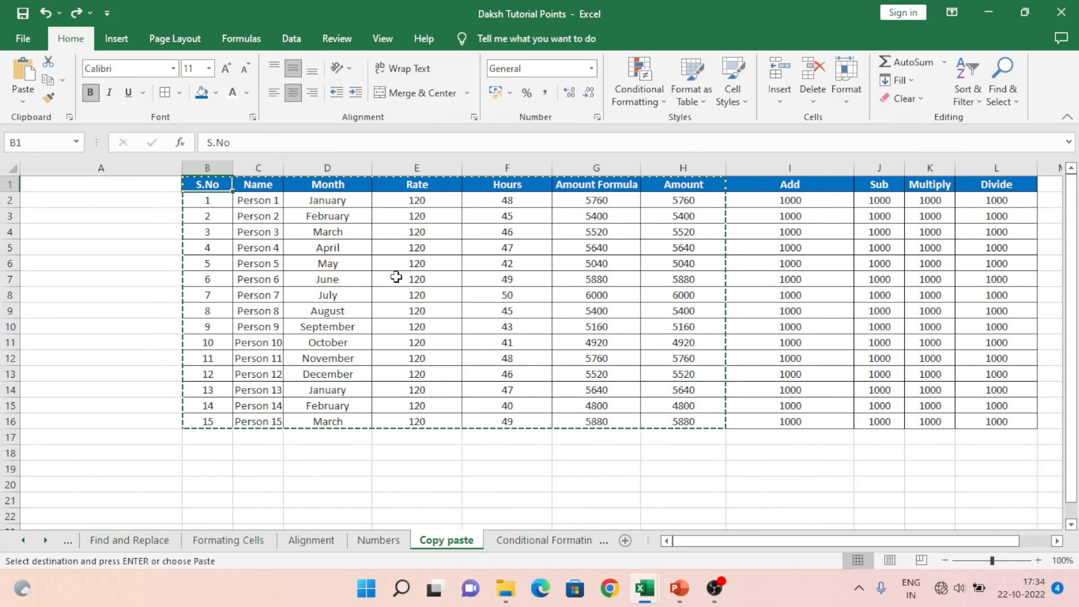
key("shift+Right")
key("shift+Right")
key("shift+Right")
key("shift+Right")
key("shift+Right")
key("shift+Right")
key("ctrl+shift+Down")
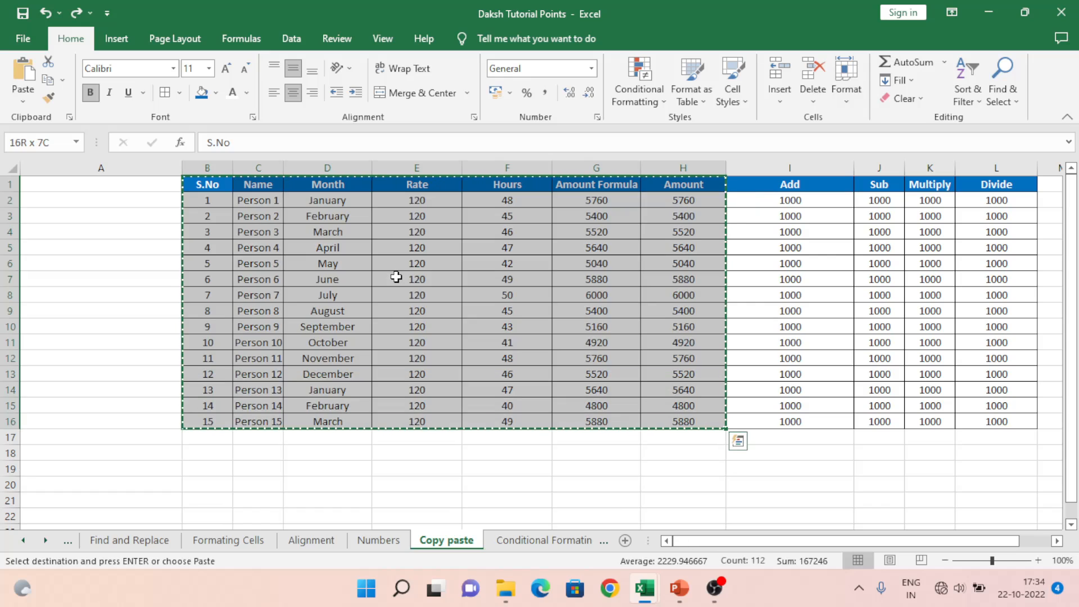
Step: Paste the payroll table's formulas only into a new workbook, Book3
key("ctrl+n")
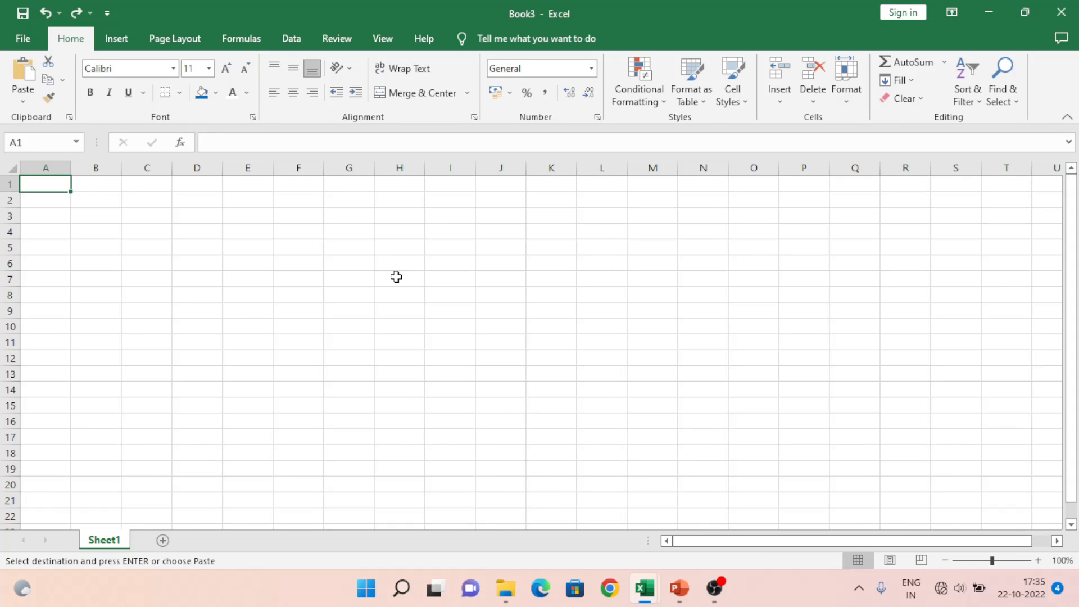
key("ctrl+alt+v")
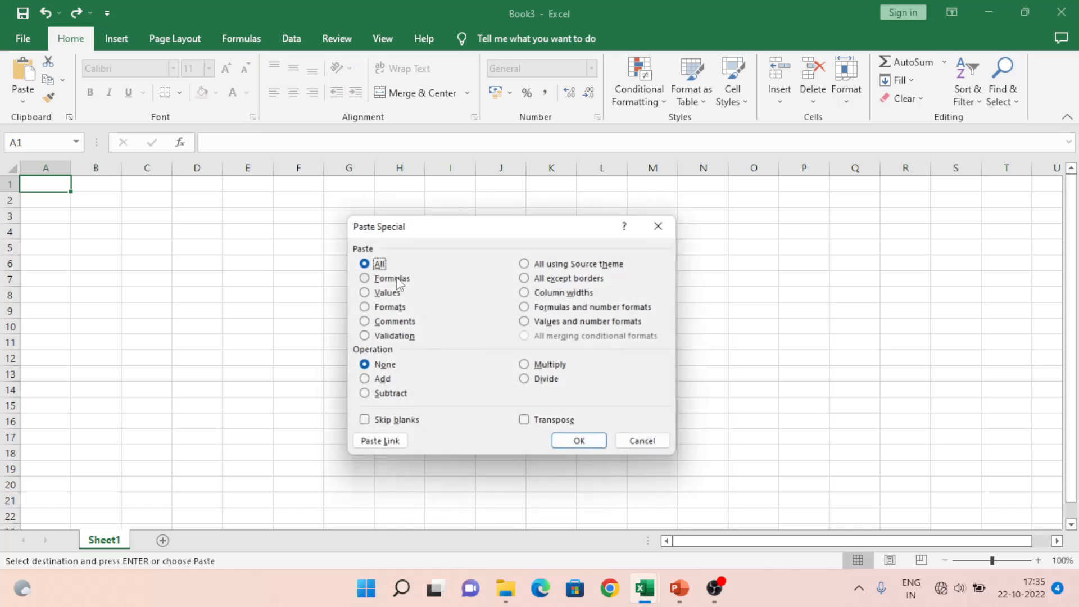
left_click(399, 278)
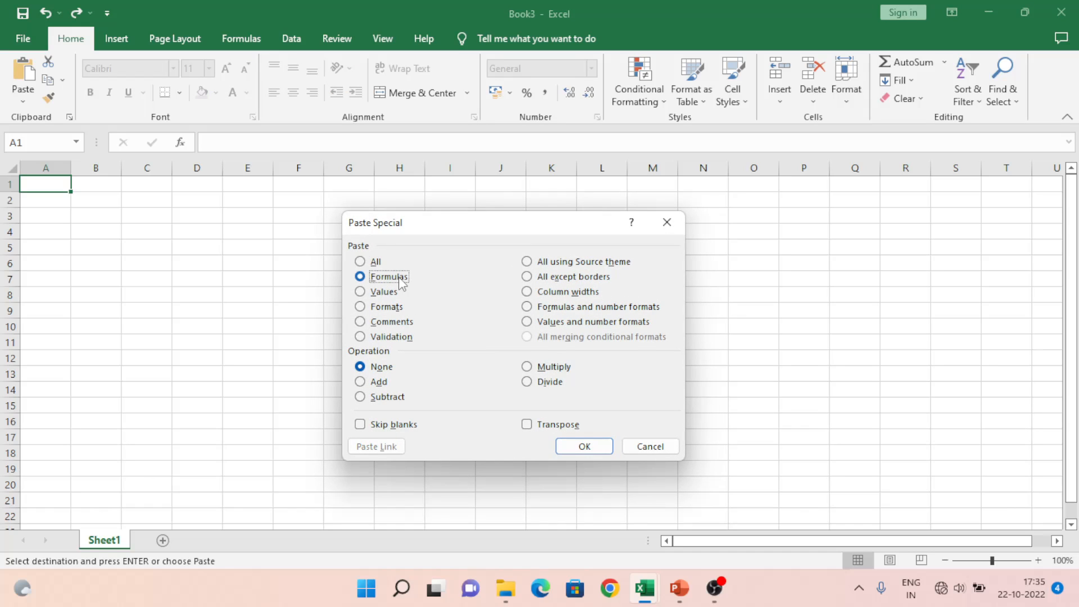
left_click(584, 445)
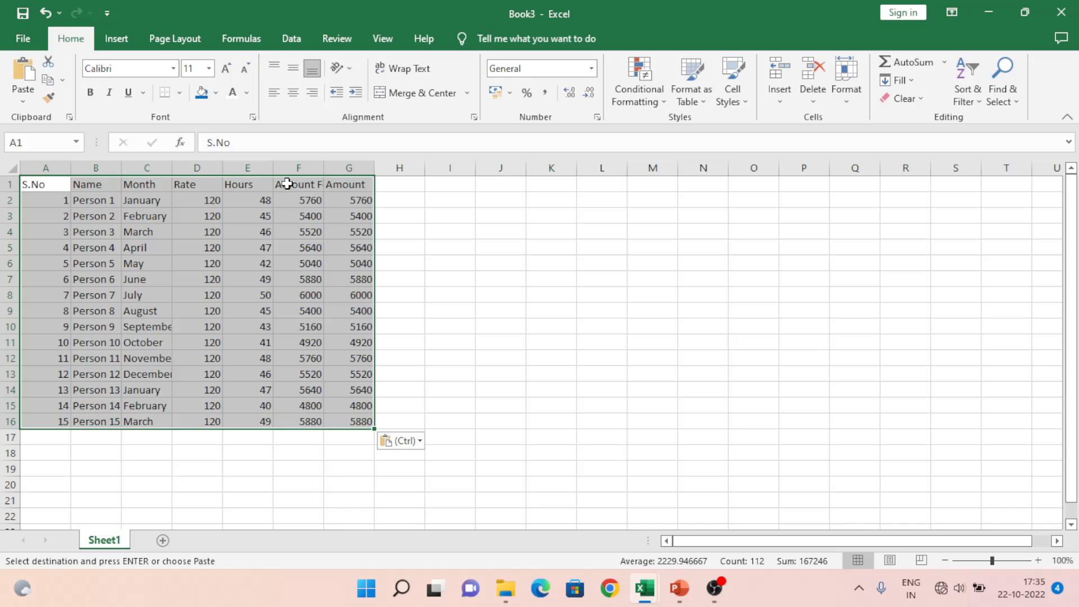
Step: Verify F2 keeps =D2*E2, compare with the source, and create workbook Book4
left_click(310, 206)
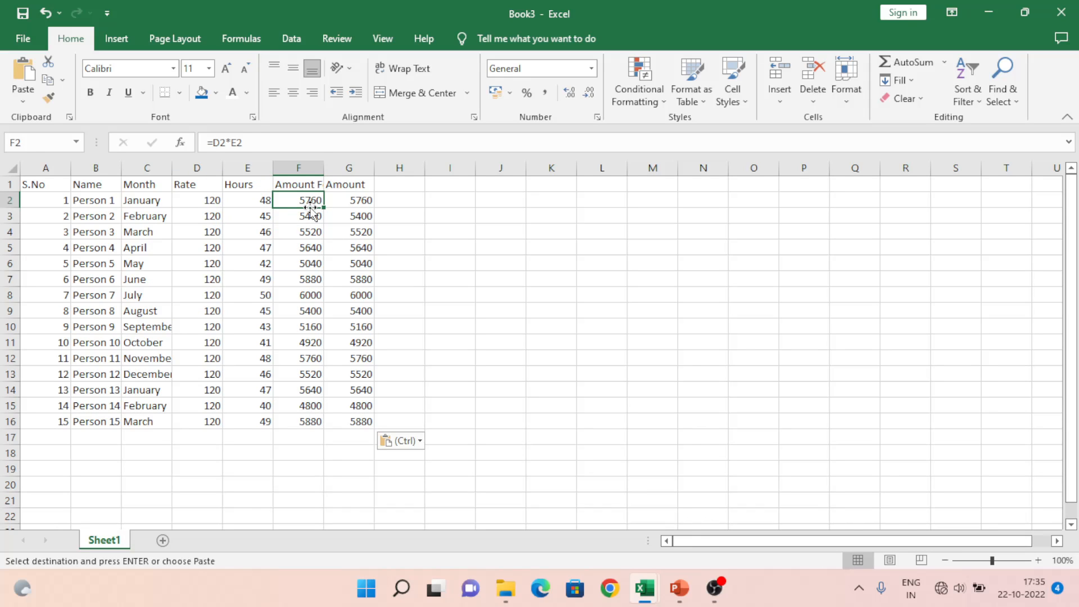
key("Down")
key("Down")
key("Down")
key("Up")
key("Up")
key("Up")
key("Left")
key("Left")
key("Left")
key("Left")
key("Right")
key("Right")
key("Right")
key("Right")
key("Left")
key("Right")
key("alt+Tab")
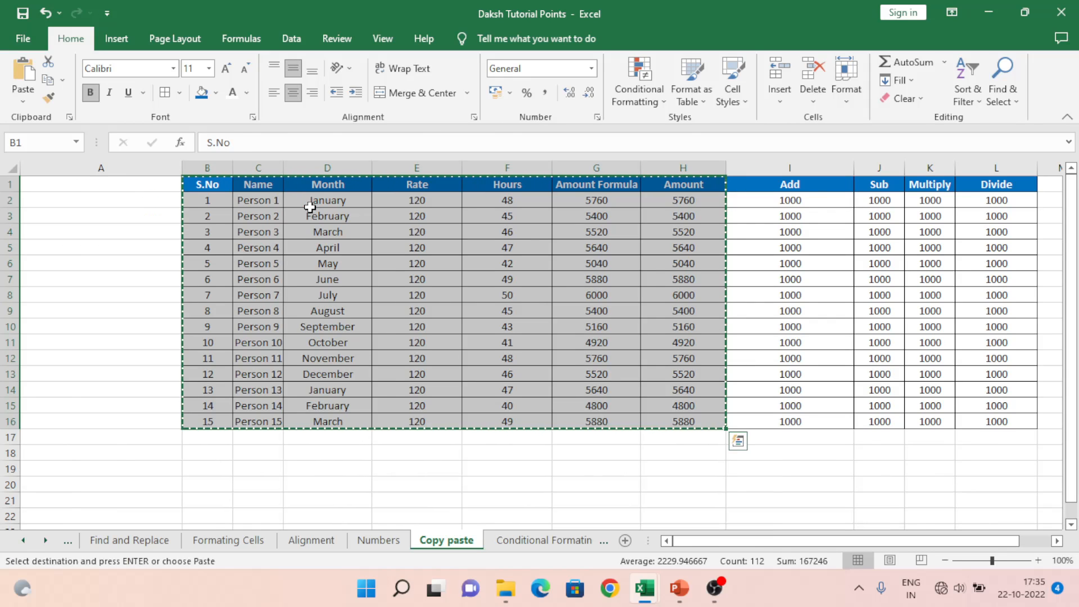
key("alt+Tab")
key("ctrl+n")
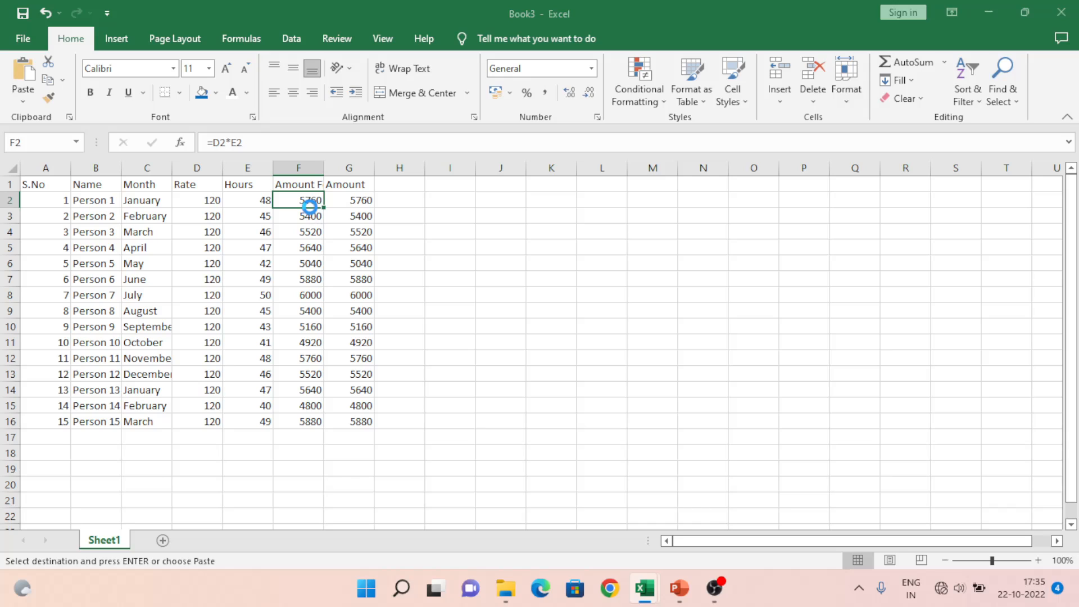
Step: Paste the payroll table as values only into Book4, leaving F2 as 5760
key("ctrl+alt+v")
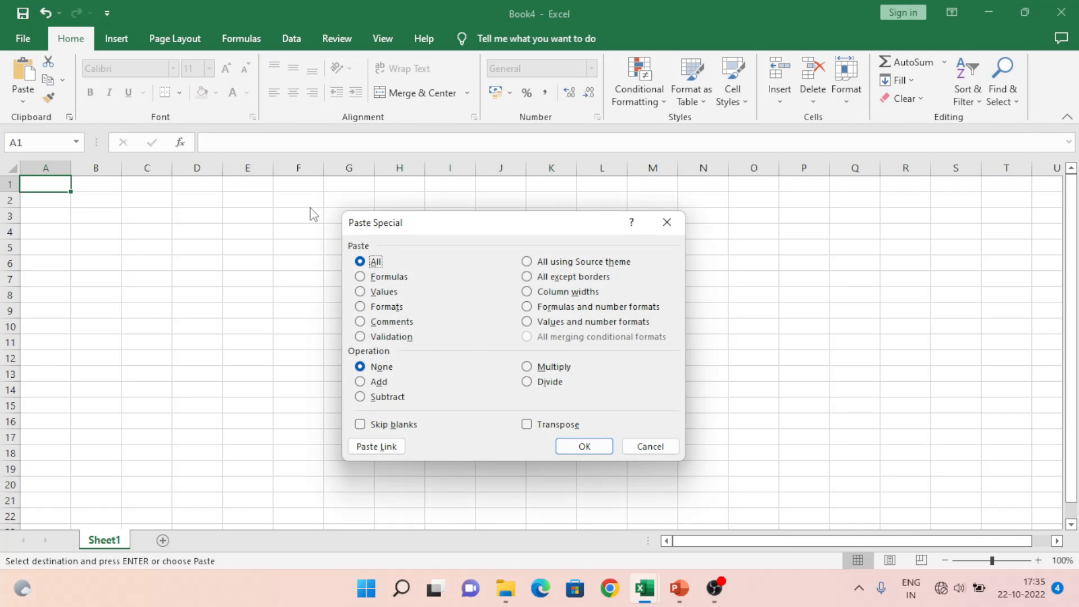
left_click(385, 291)
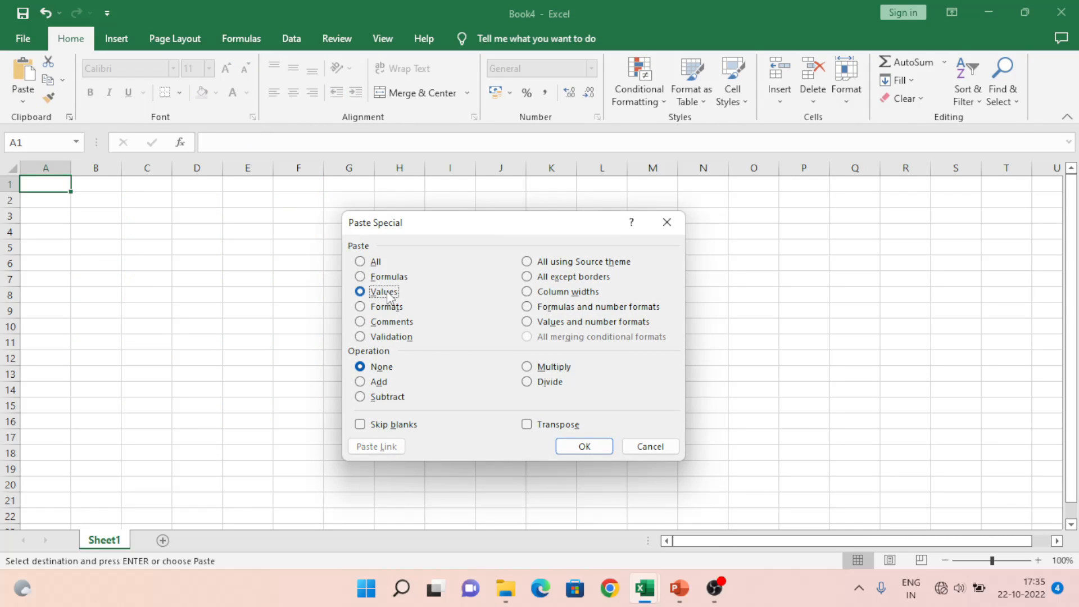
left_click(583, 449)
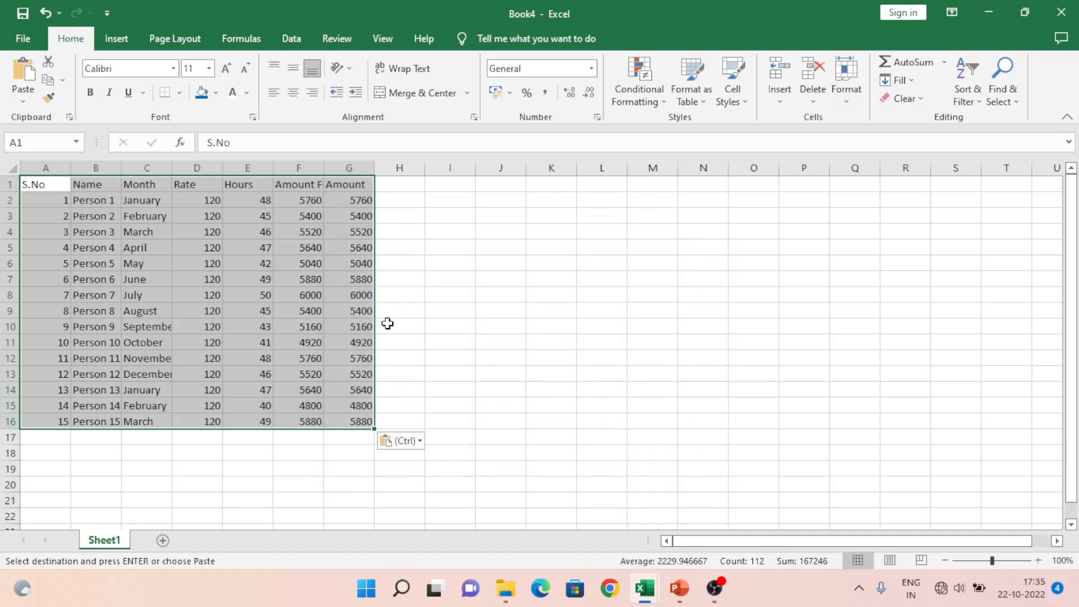
left_click(309, 199)
Step: In Daksh Tutorial Points, inspect G2's formula =E2*F2 without changing it
key("alt+Tab")
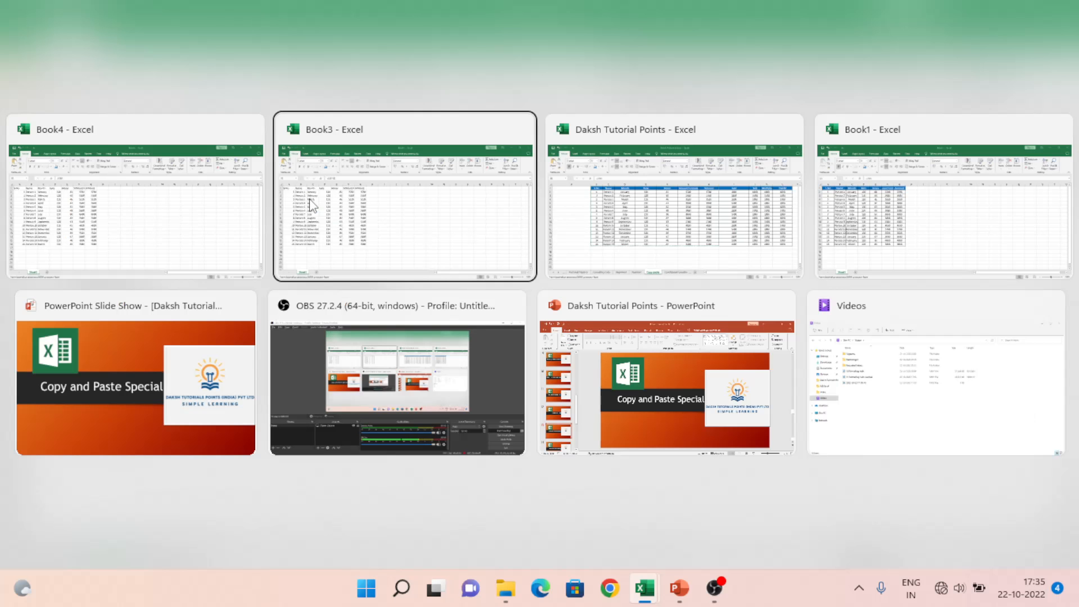
key("Tab")
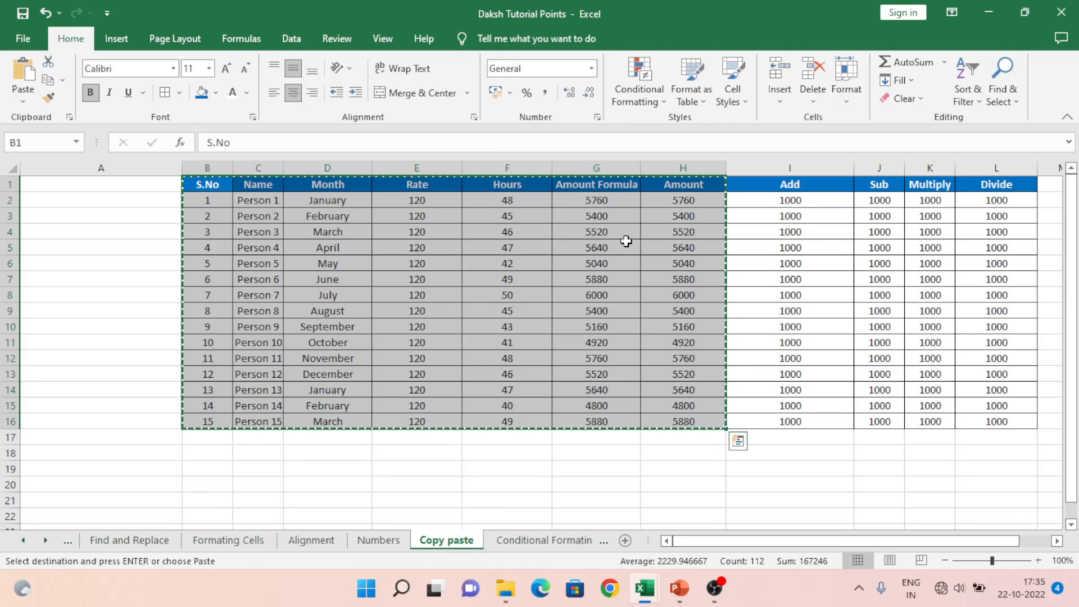
left_click(597, 201)
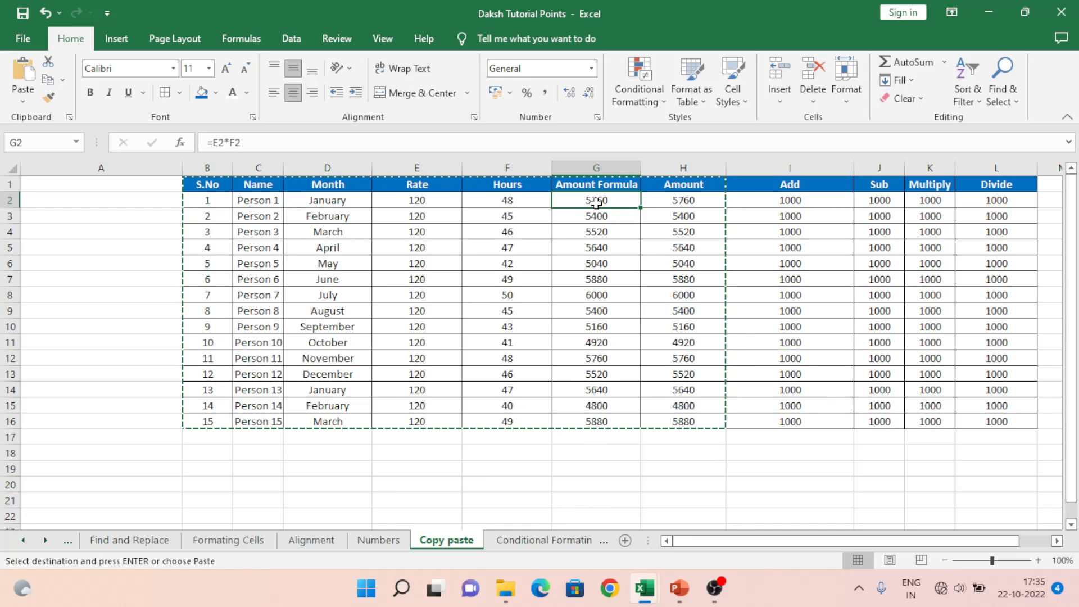
double_click(597, 201)
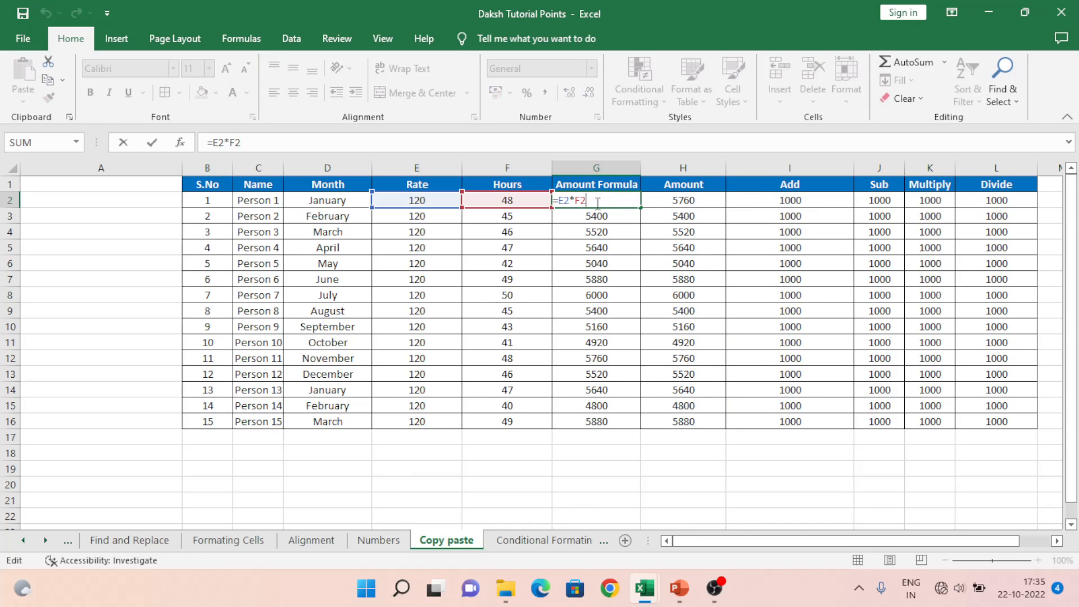
key("Escape")
Step: Compare Book3's pasted formulas with Book4's pasted values in row 2
key("alt+Tab")
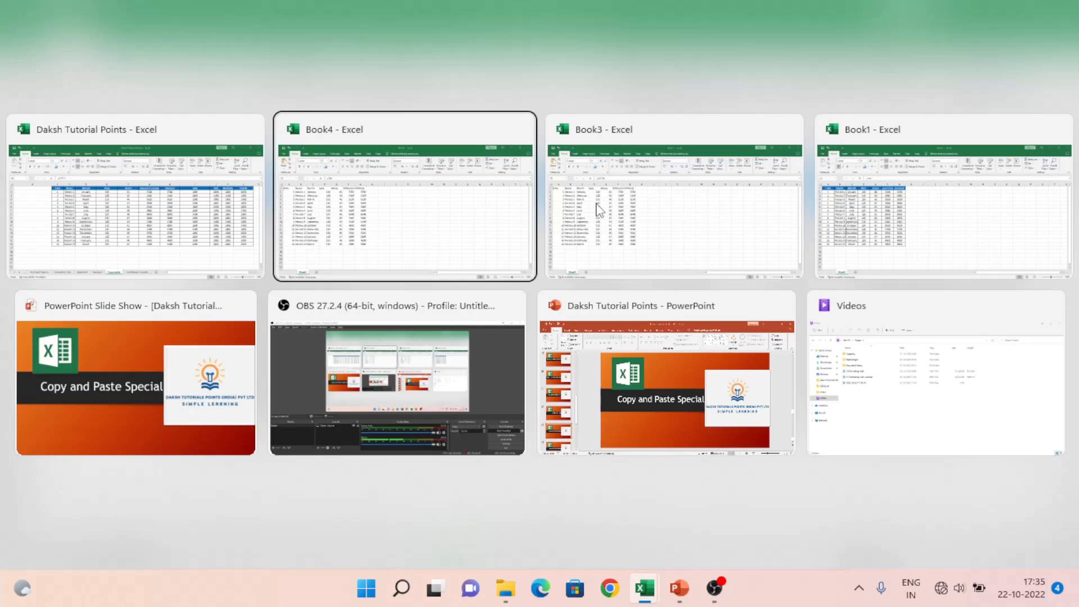
key("Tab")
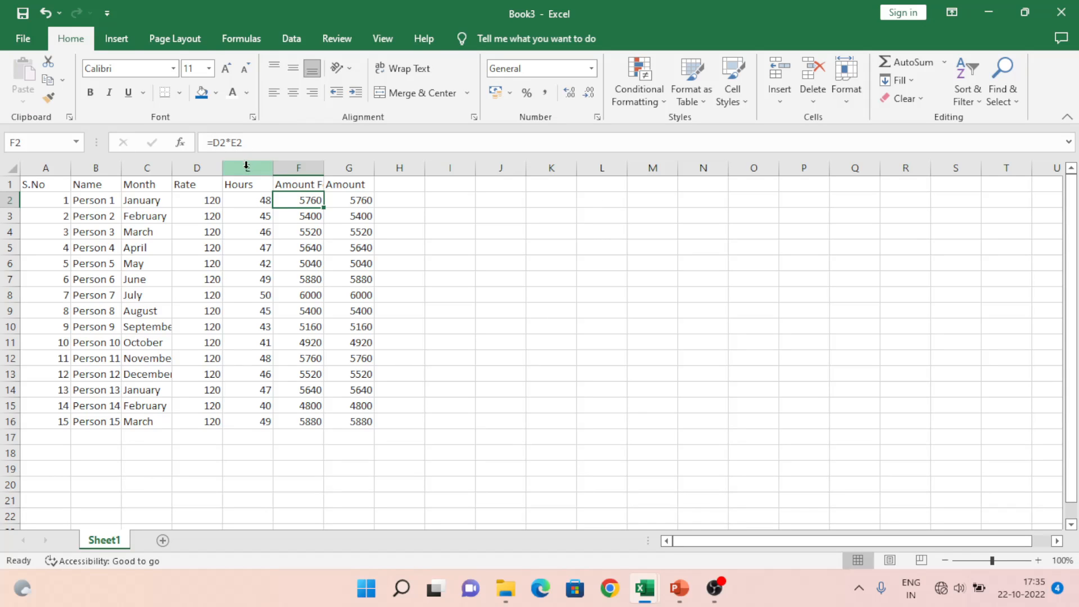
key("alt+Tab")
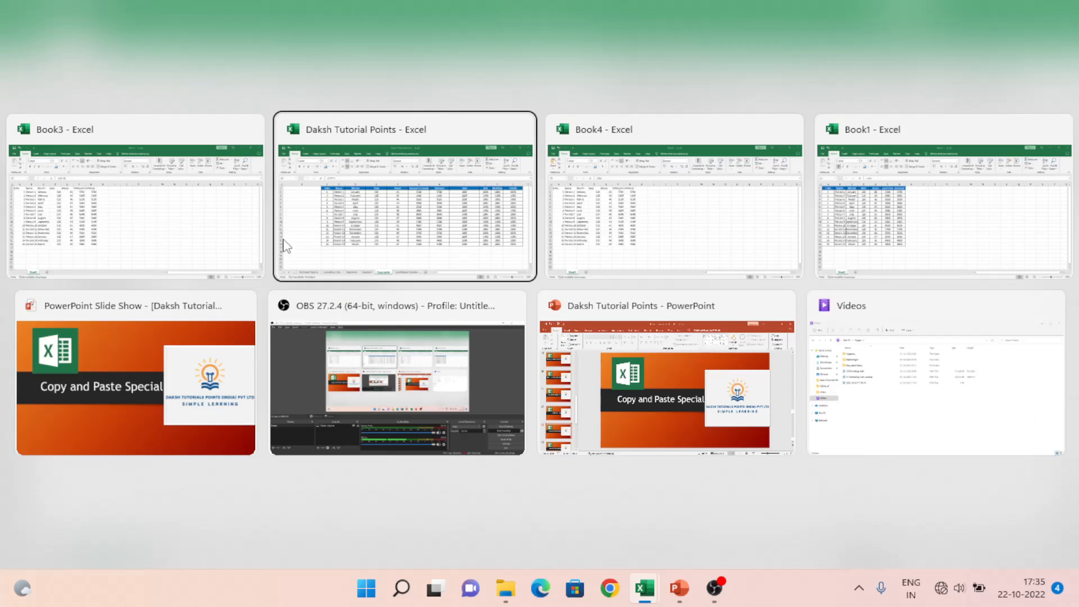
key("Tab")
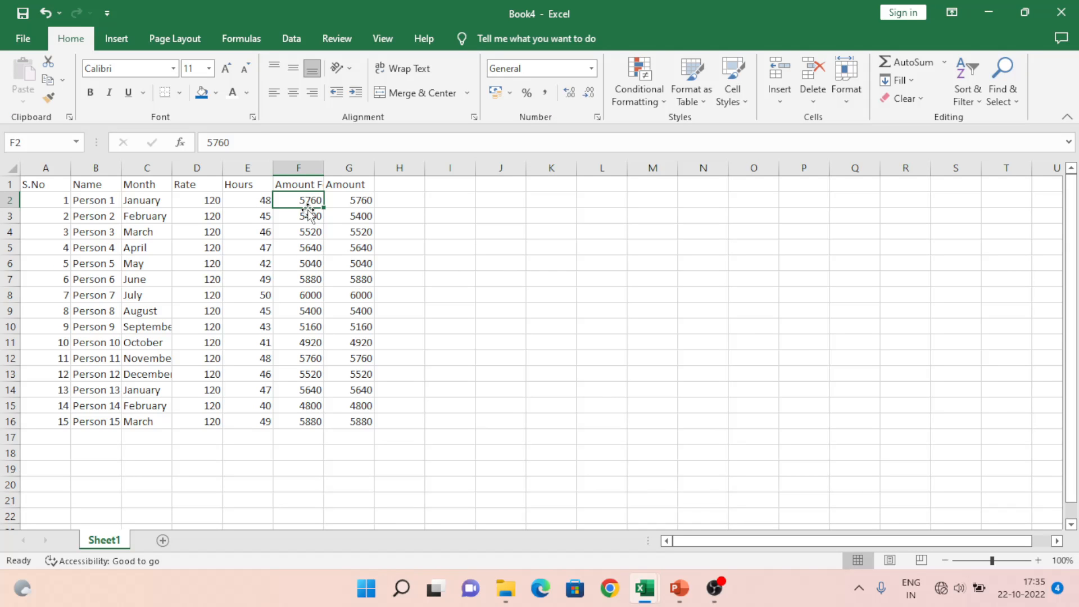
key("Right")
key("Left")
key("Left")
key("Left")
key("Left")
key("Left")
key("Left")
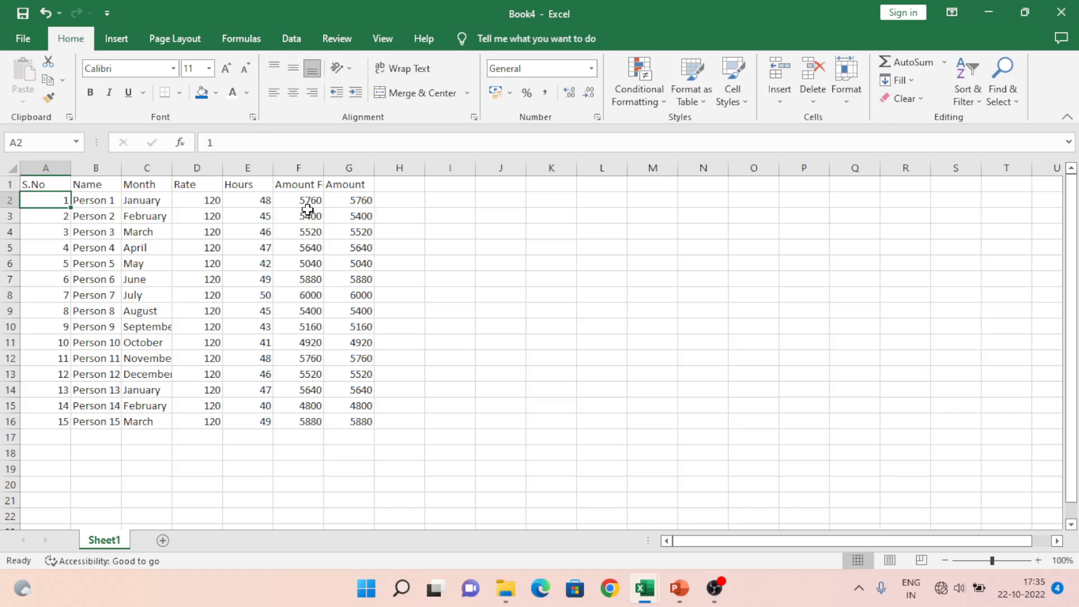
key("alt+Tab")
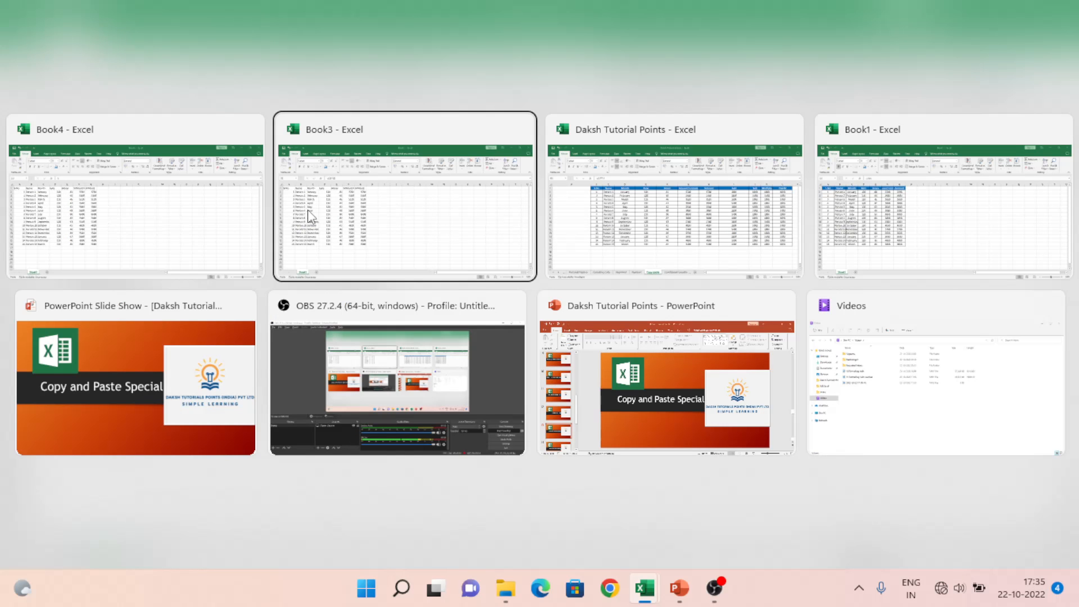
Step: Select the payroll table B1:H16 and copy it
key("Escape")
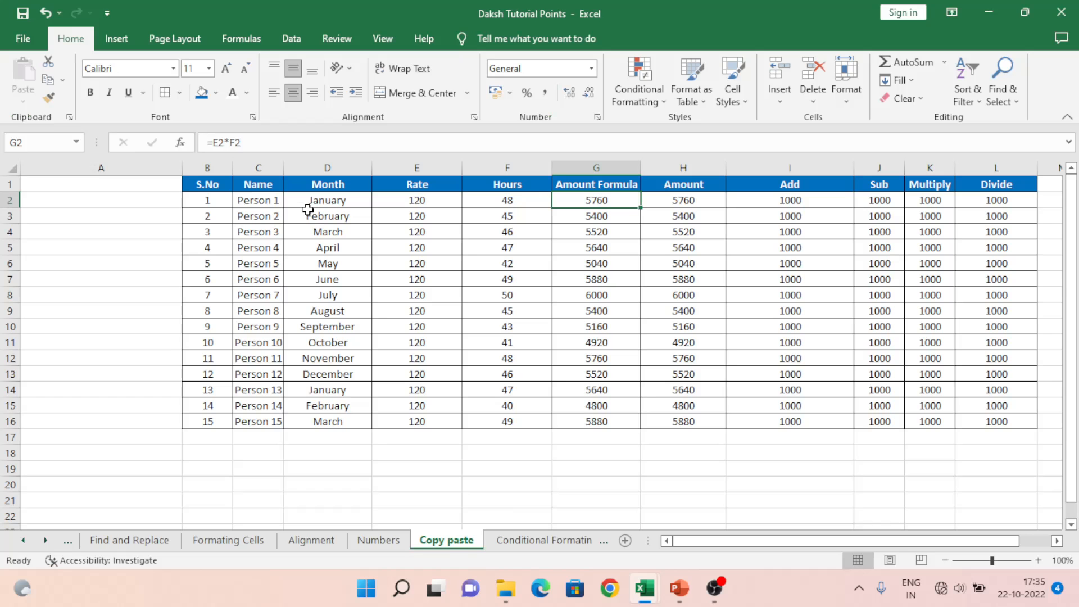
key("Up")
key("Left")
key("Left")
key("Left")
key("Left")
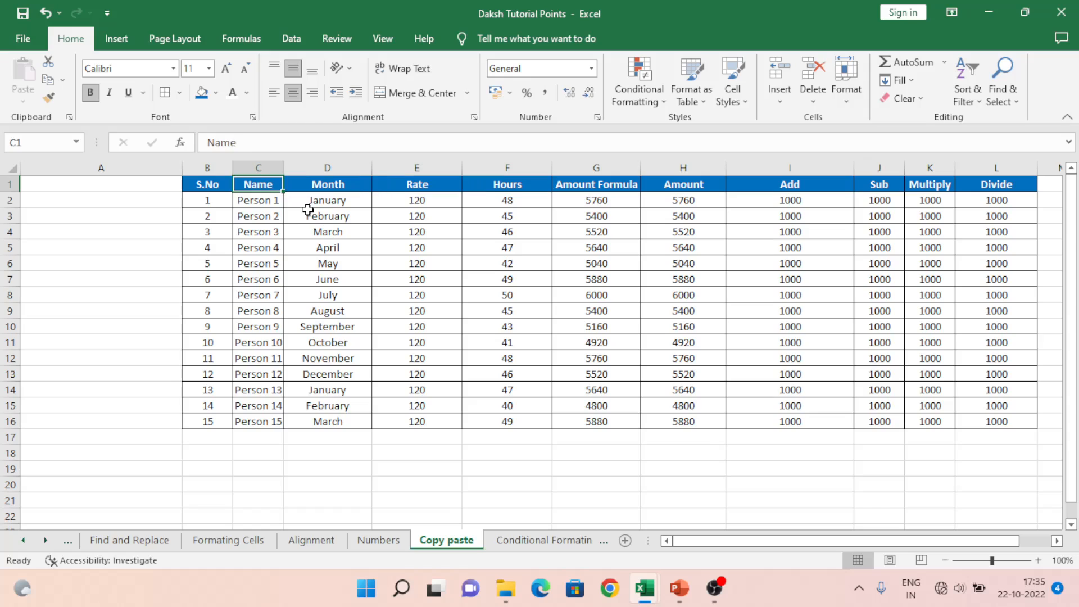
key("Left")
key("shift+Right")
key("shift+Right")
key("shift+Right")
key("shift+Right")
key("shift+Right")
key("shift+Right")
key("ctrl+shift+Down")
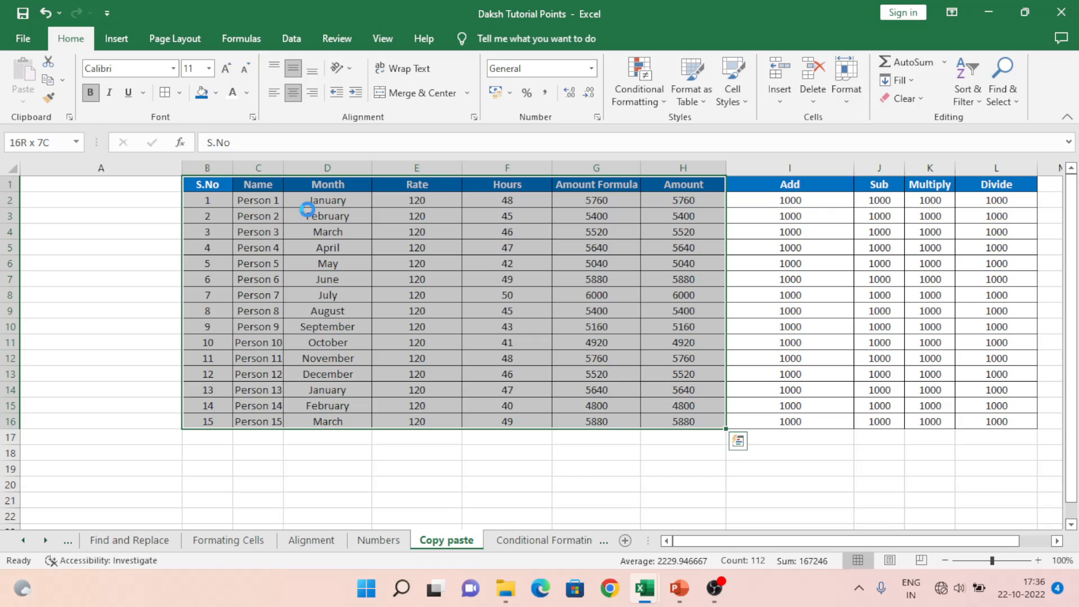
key("ctrl+c")
Step: Paste only the table's formats (grey fill, borders, blue header) into A1:G16 of new Book5
key("ctrl+alt+v")
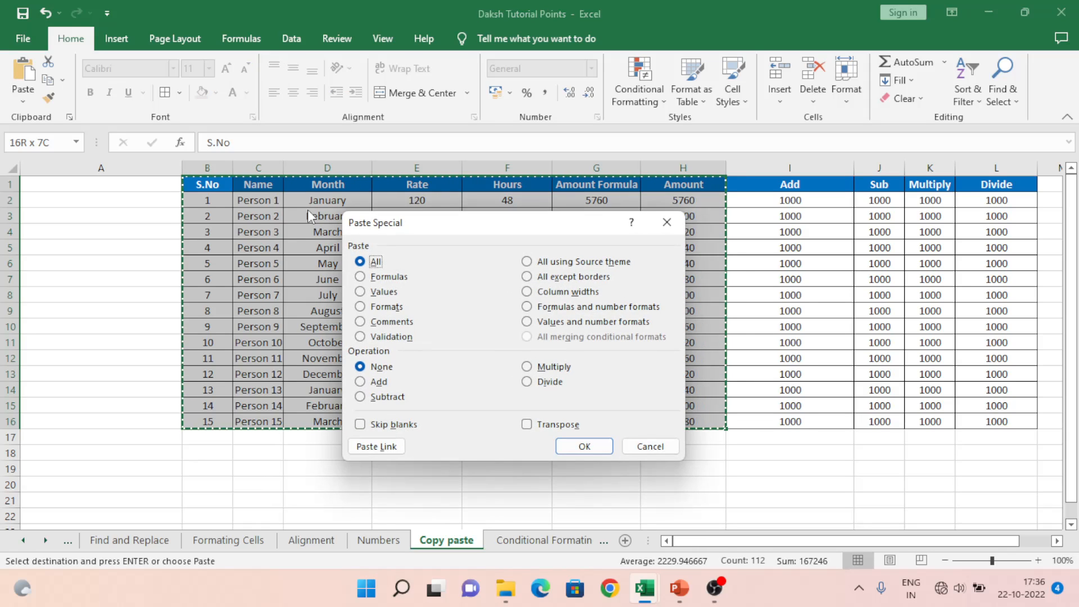
key("Escape")
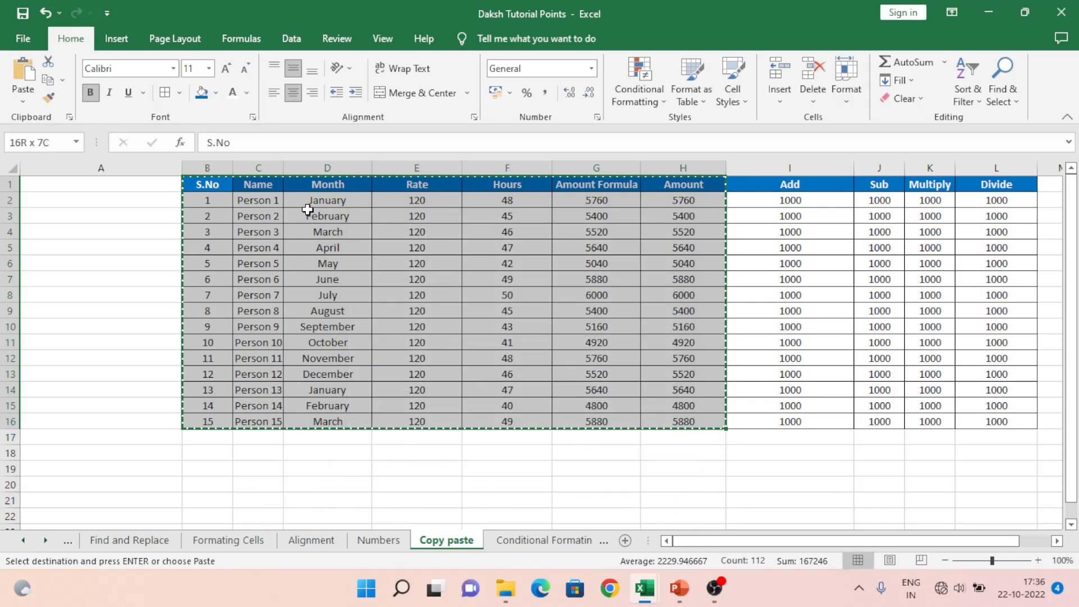
key("alt+Tab")
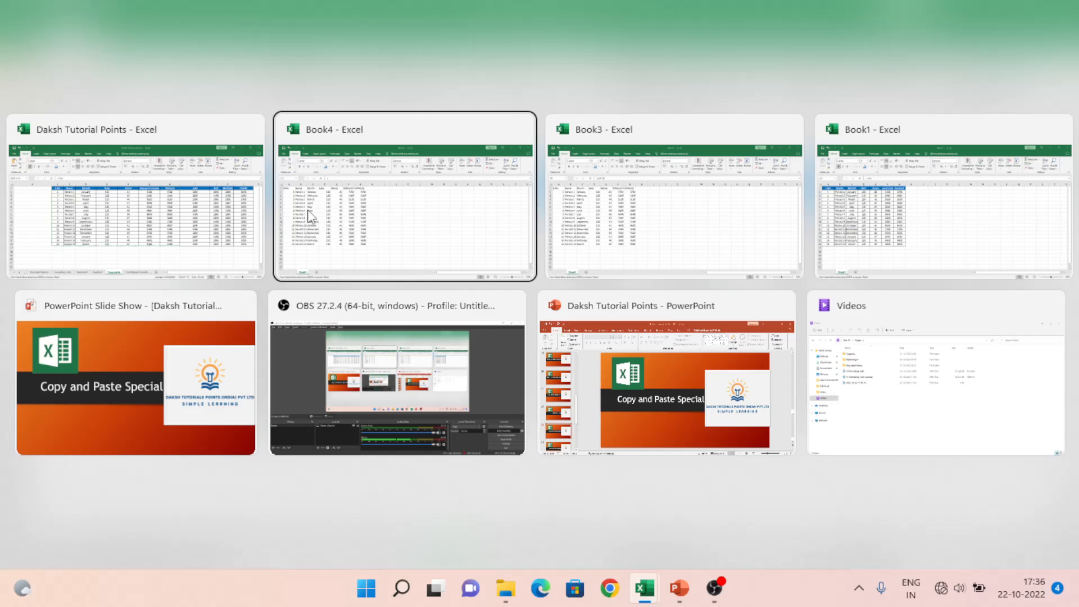
key("alt+Tab")
key("alt+shift+Tab")
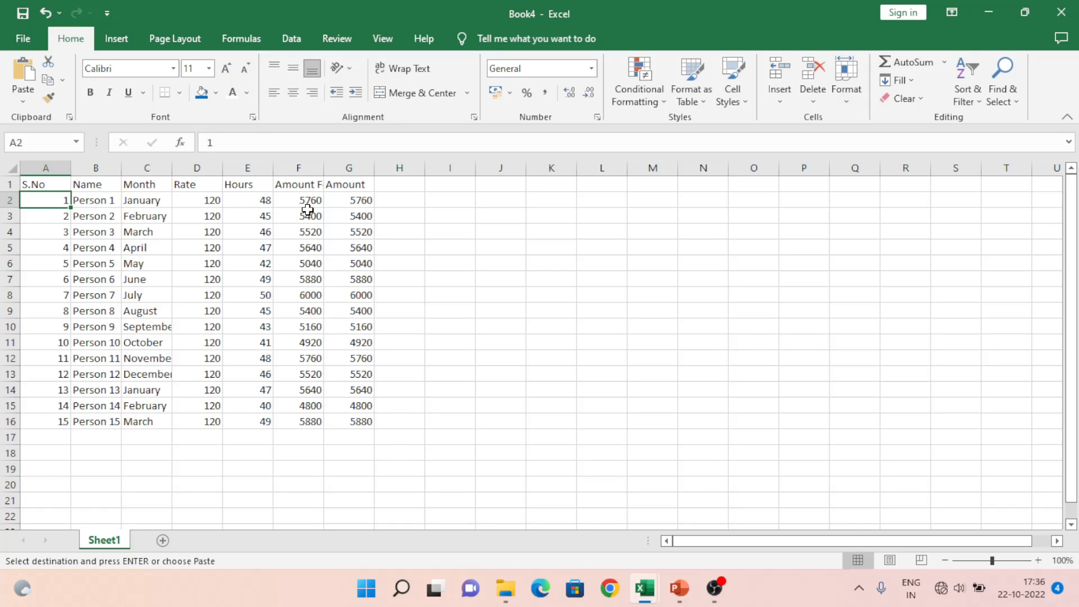
key("alt+Tab")
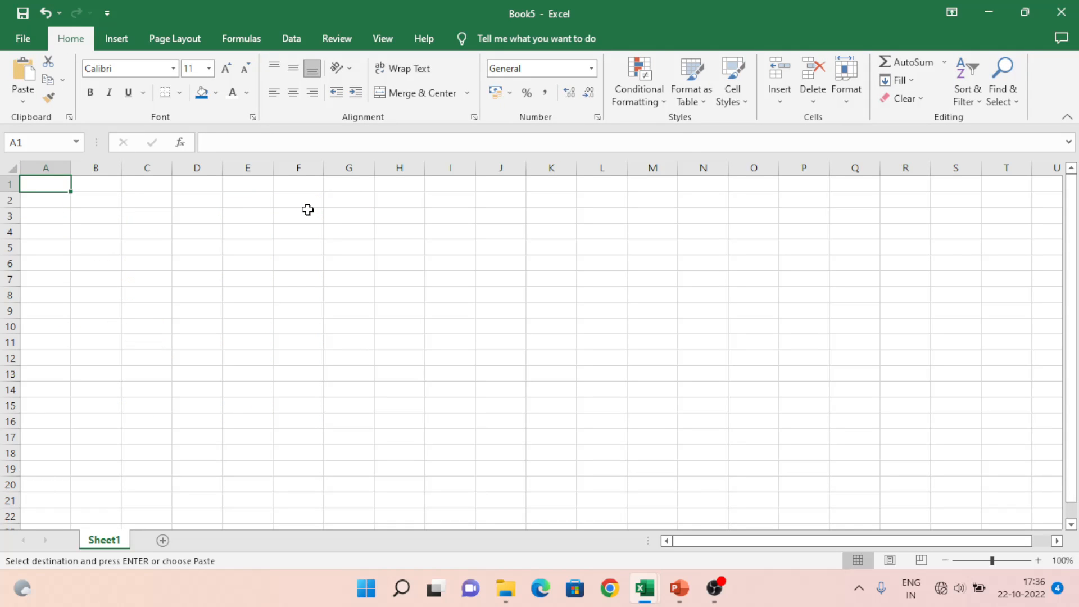
key("ctrl+alt+v")
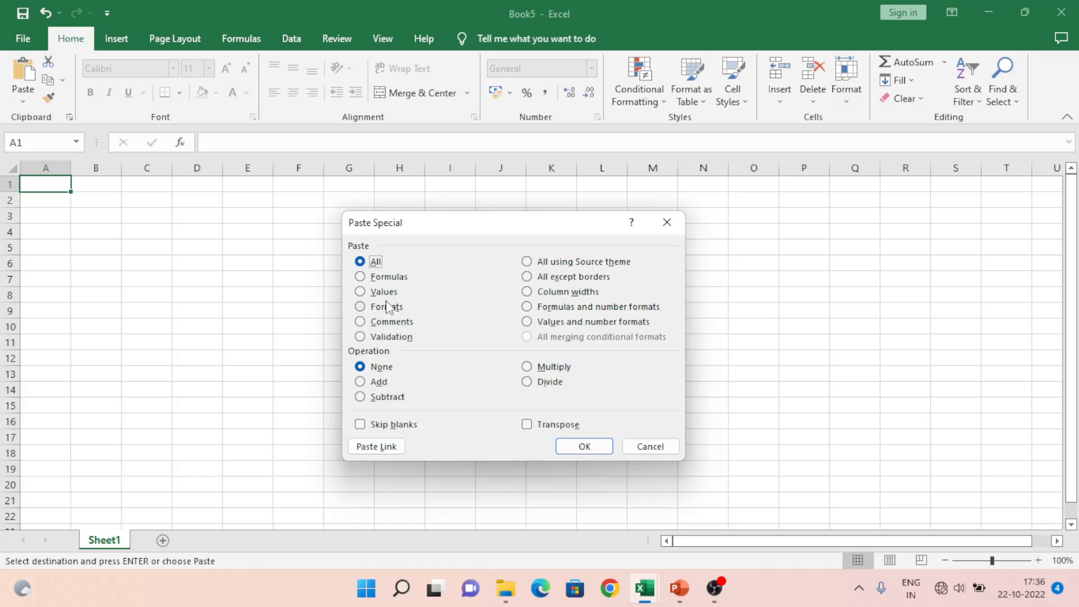
left_click(387, 308)
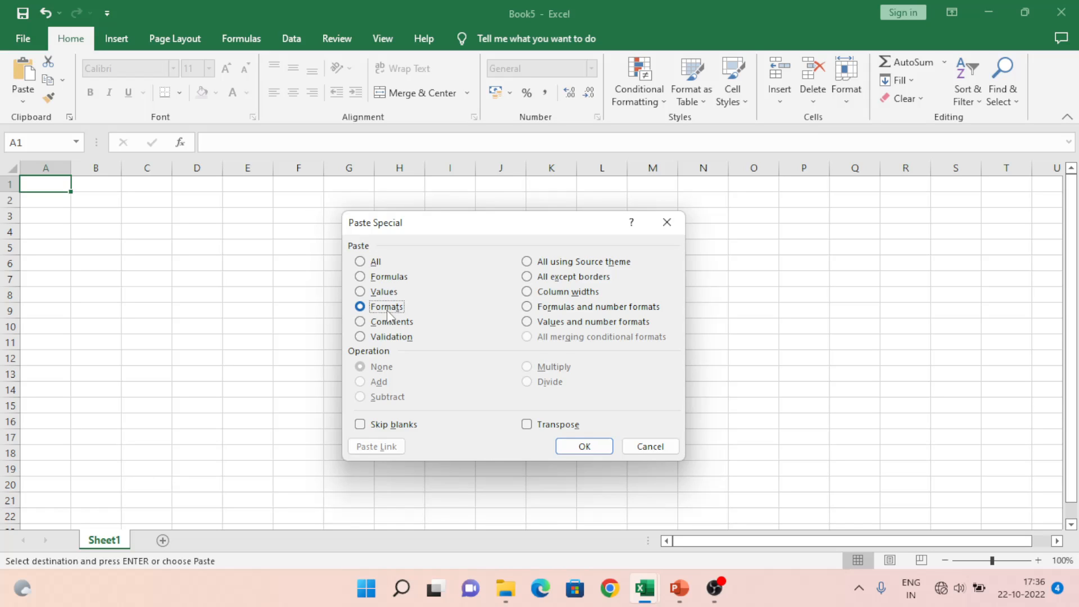
left_click(579, 448)
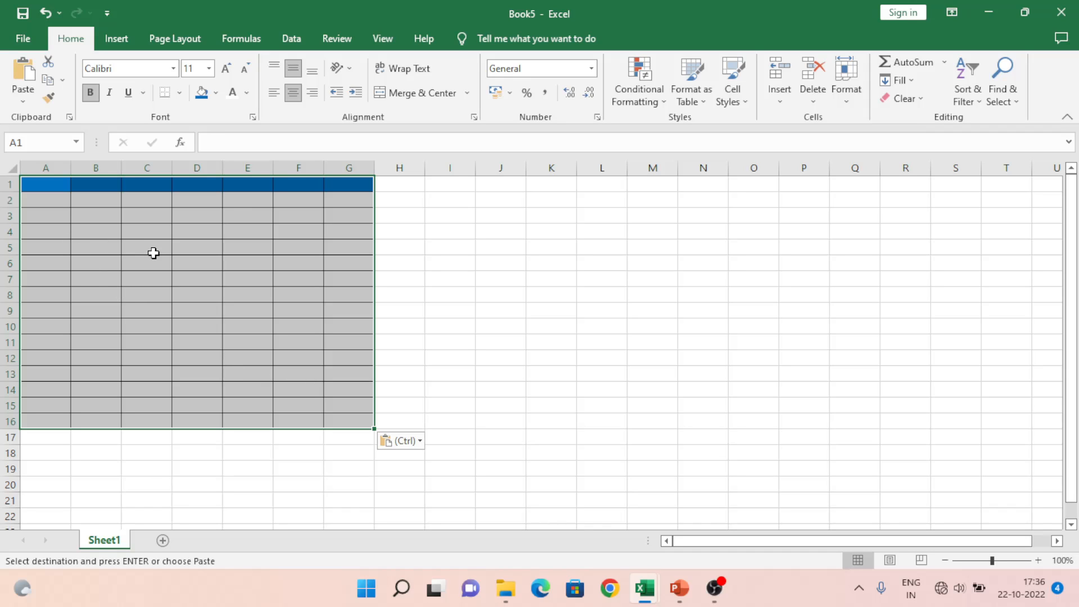
key("alt+Tab")
key("alt+Tab")
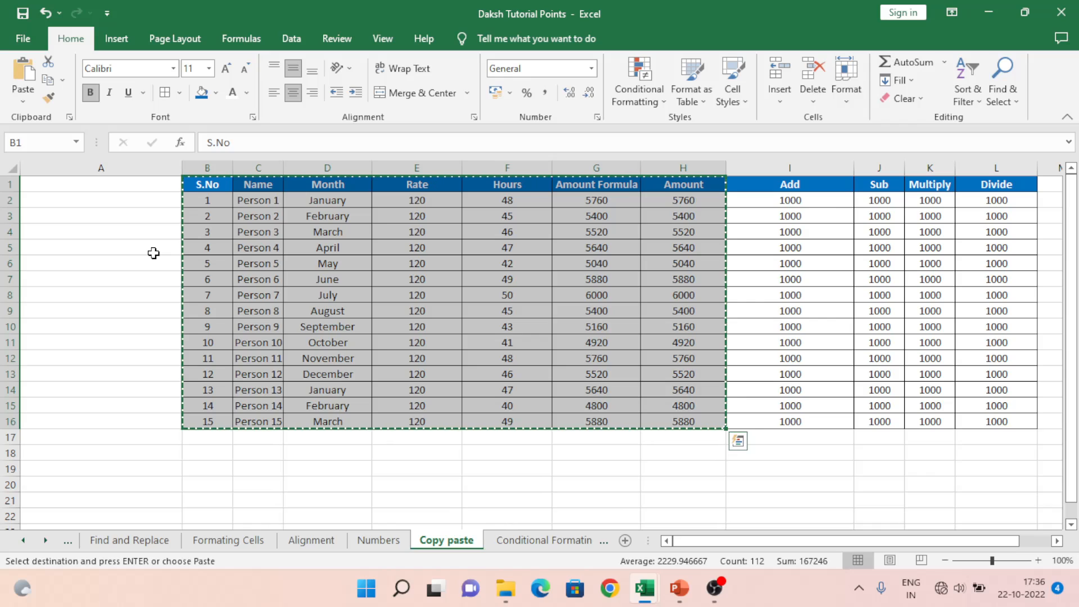
Step: Open another blank workbook and cancel Paste Special without pasting anything
key("alt+Tab")
key("ctrl+alt+v")
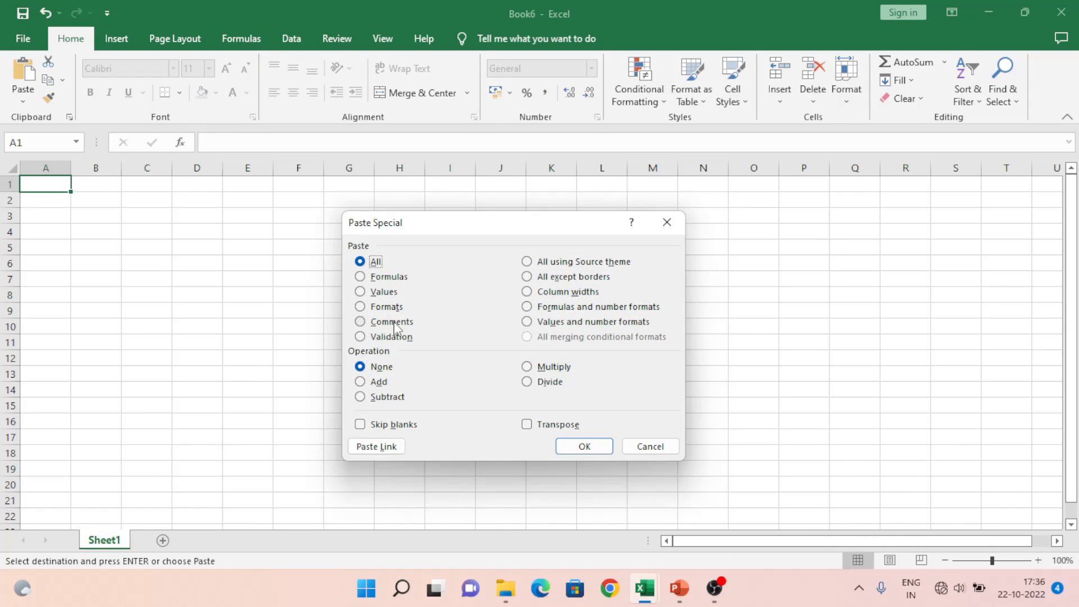
left_click(662, 453)
Step: Add the comment 'Hello this is comment will be only getting paste' to Amount cell H7
key("alt+Tab")
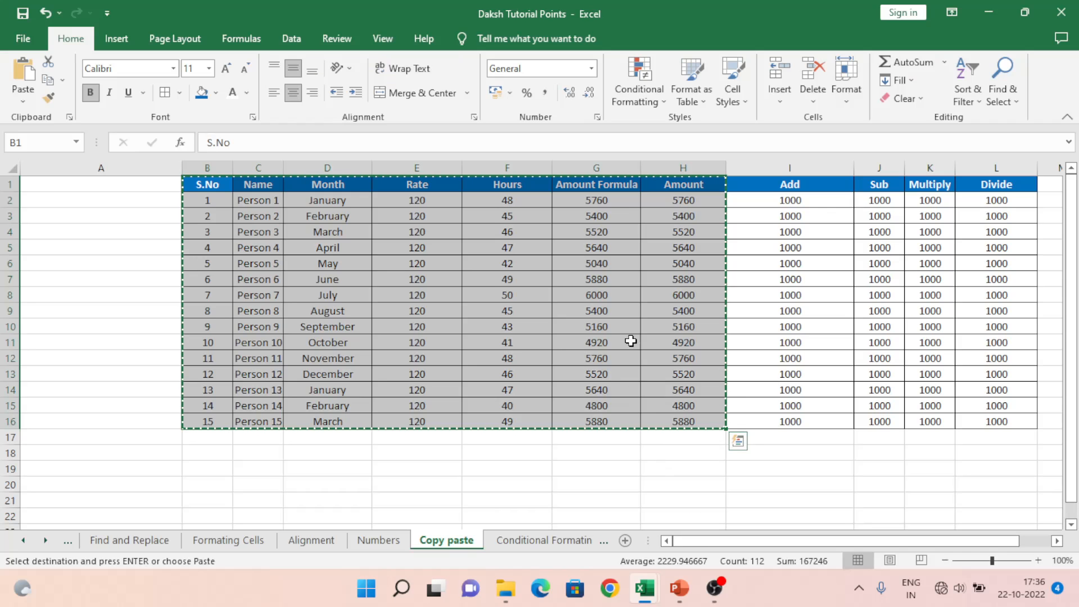
left_click(658, 277)
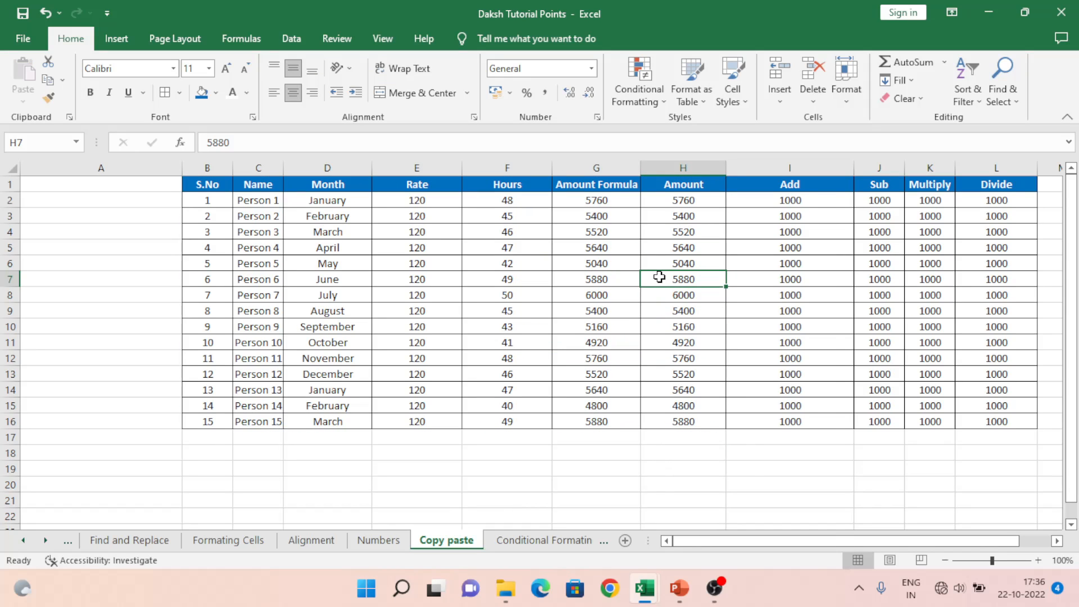
right_click(659, 277)
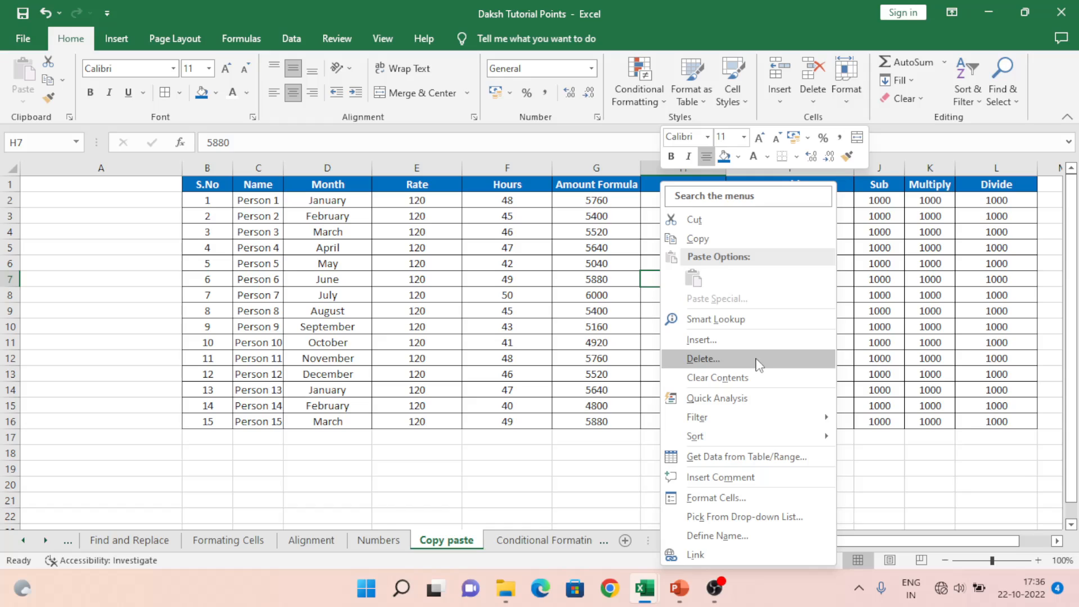
left_click(732, 476)
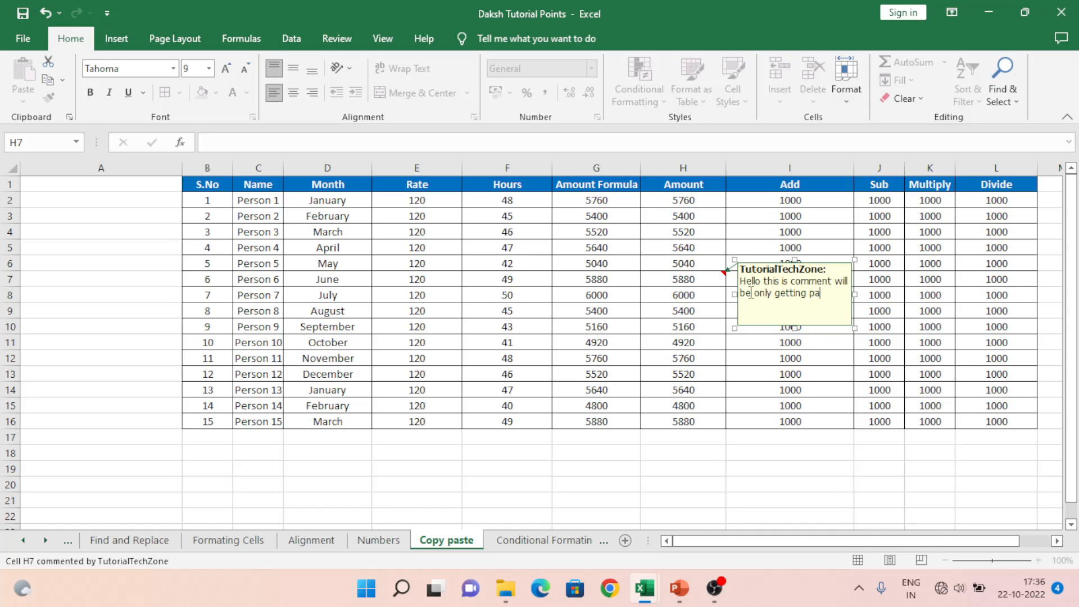
left_click(680, 418)
Step: Copy the payroll table B1:I16, including the Add column
left_click(216, 188)
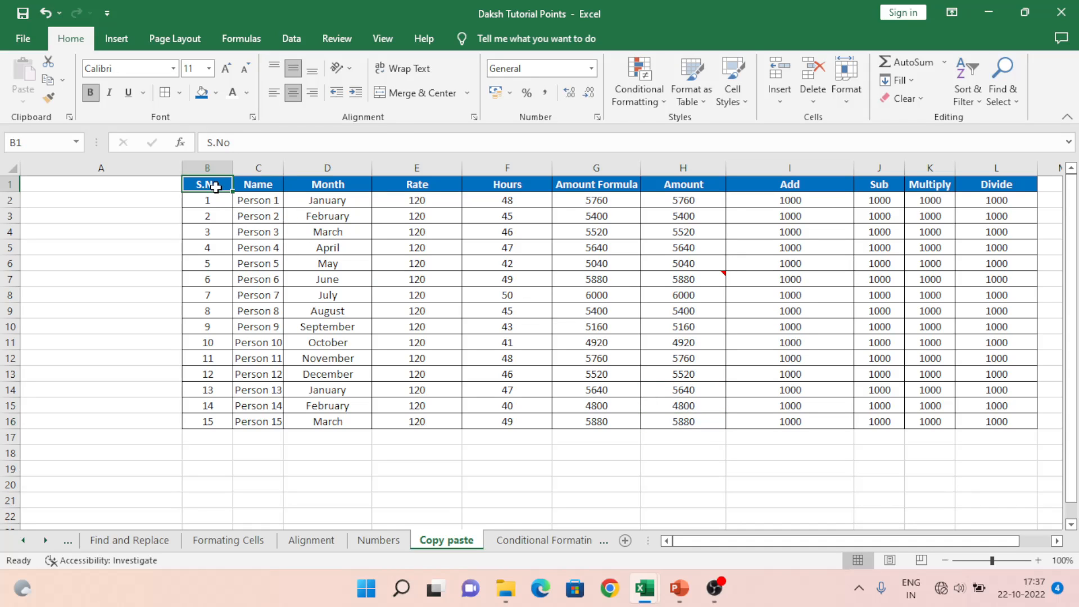
key("shift+Right")
key("shift+Right")
key("shift+Right")
key("shift+Right")
key("shift+Right")
key("shift+Right")
key("shift+Right")
key("ctrl+shift+Down")
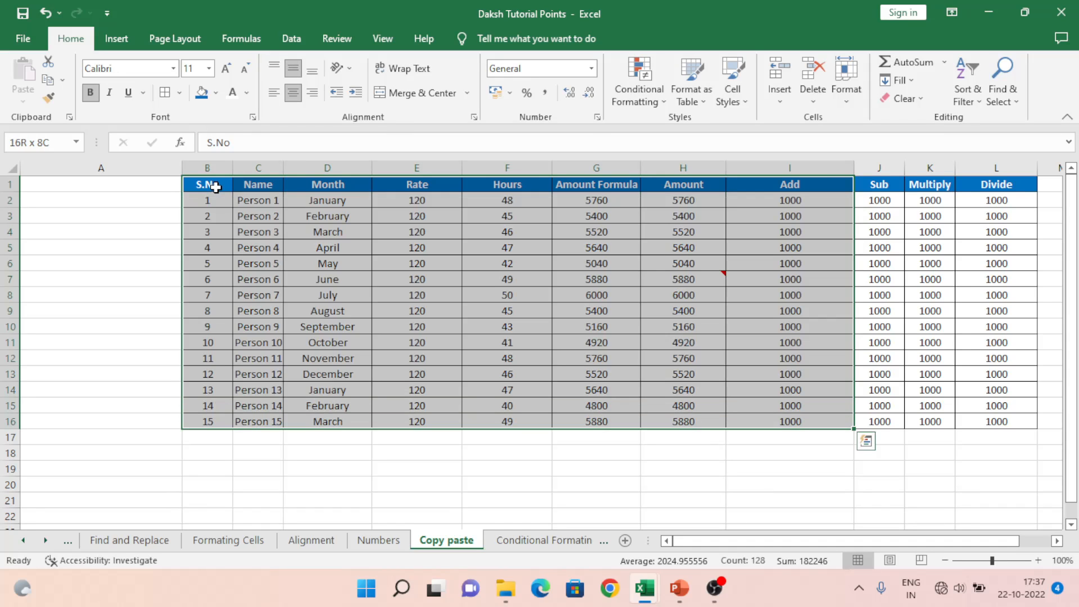
key("ctrl+c")
Step: Paste only the comments into blank Book6, so just the comment lands on G7
key("alt+Tab")
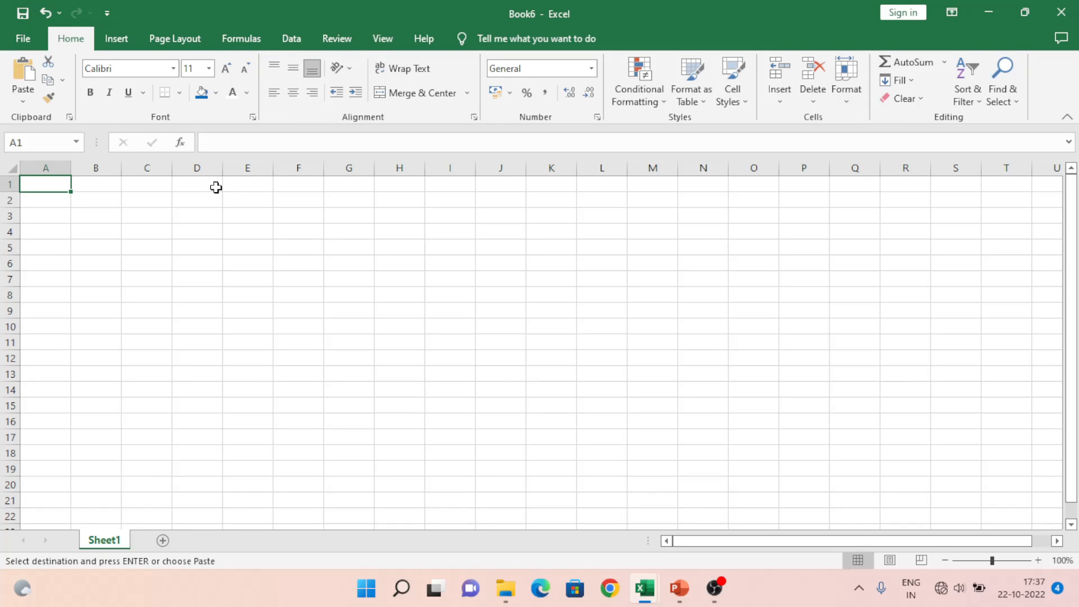
key("ctrl+alt+v")
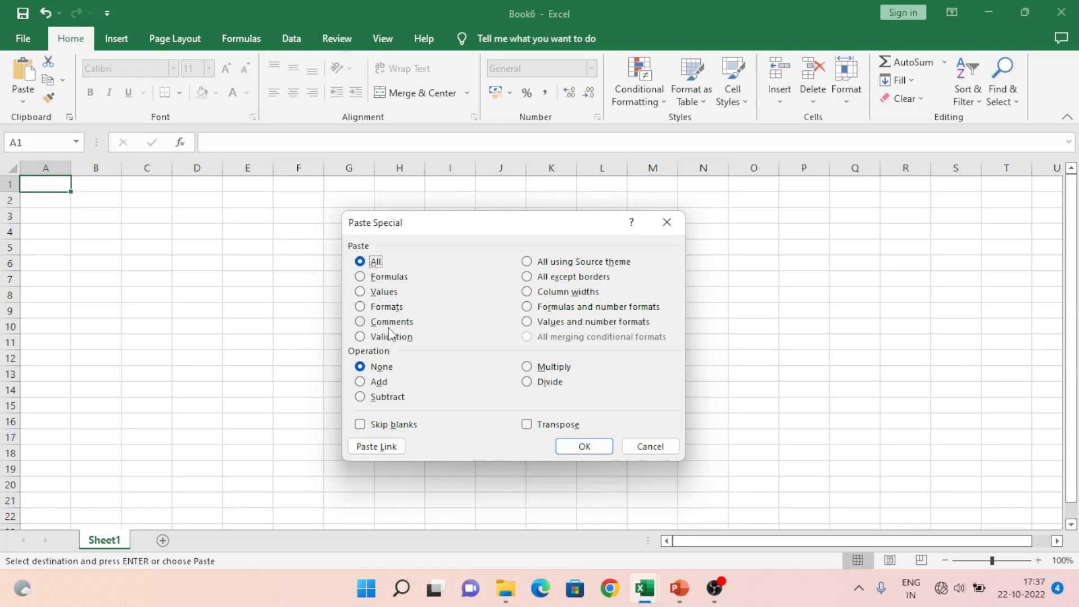
left_click(389, 326)
left_click(609, 447)
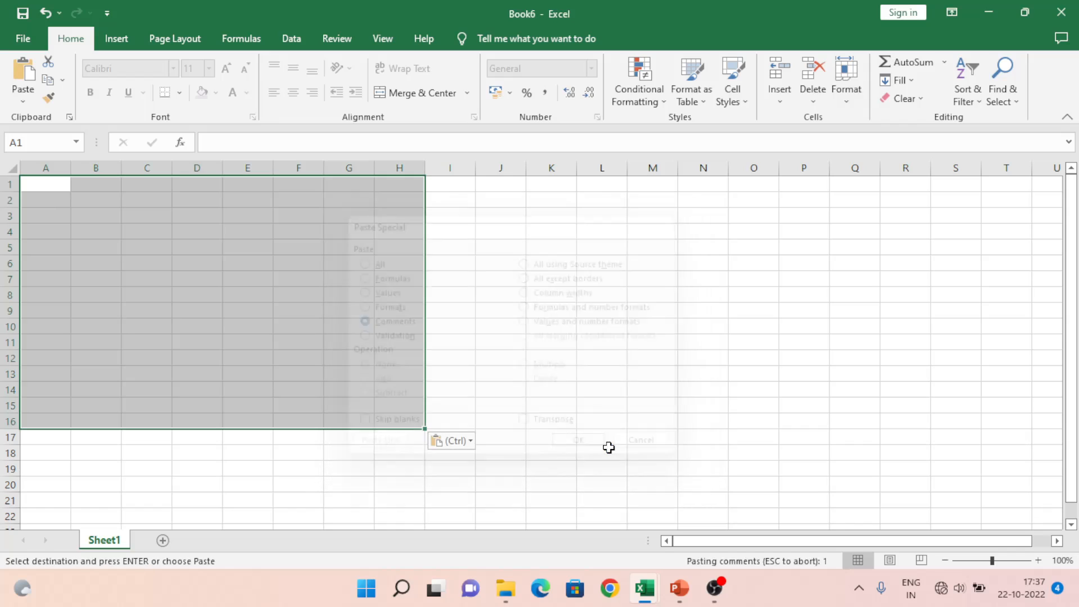
mouse_move(350, 279)
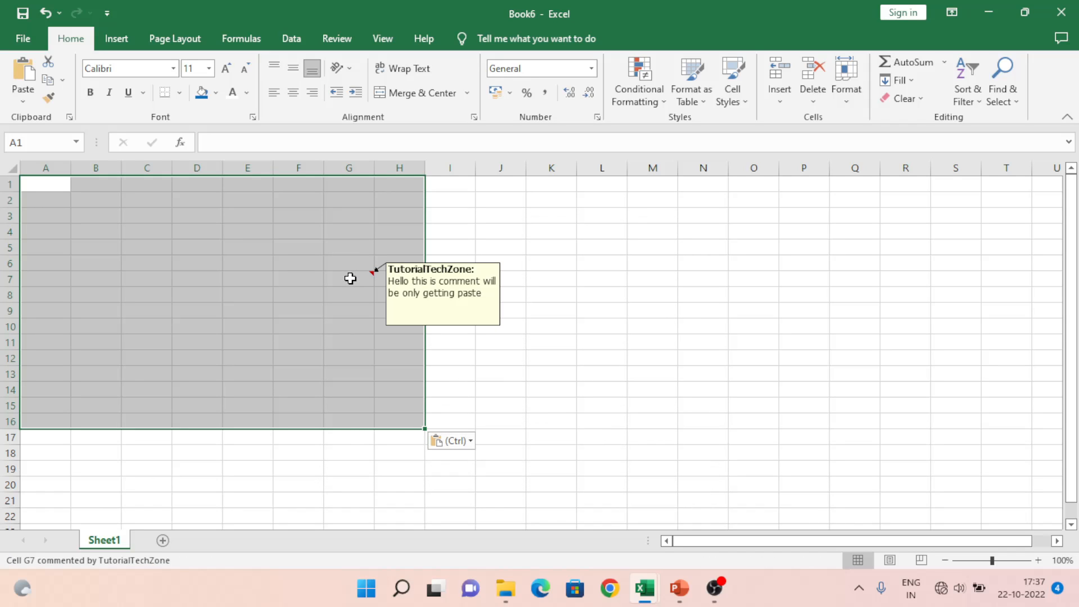
left_click(350, 278)
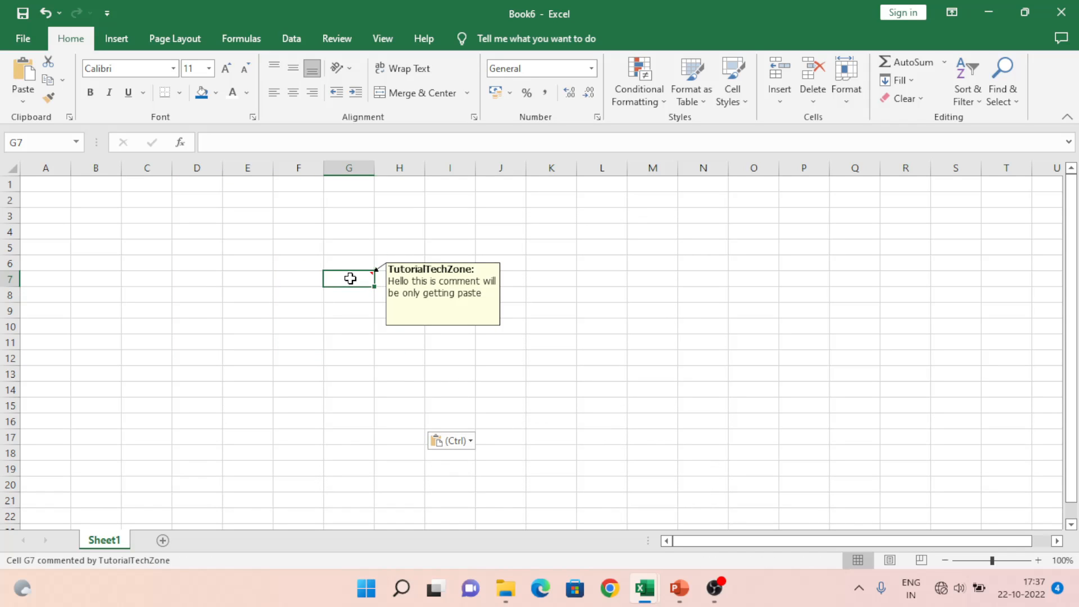
Step: Re-copy the payroll table in the Daksh Tutorial Points workbook and return to Book6
key("alt+Tab")
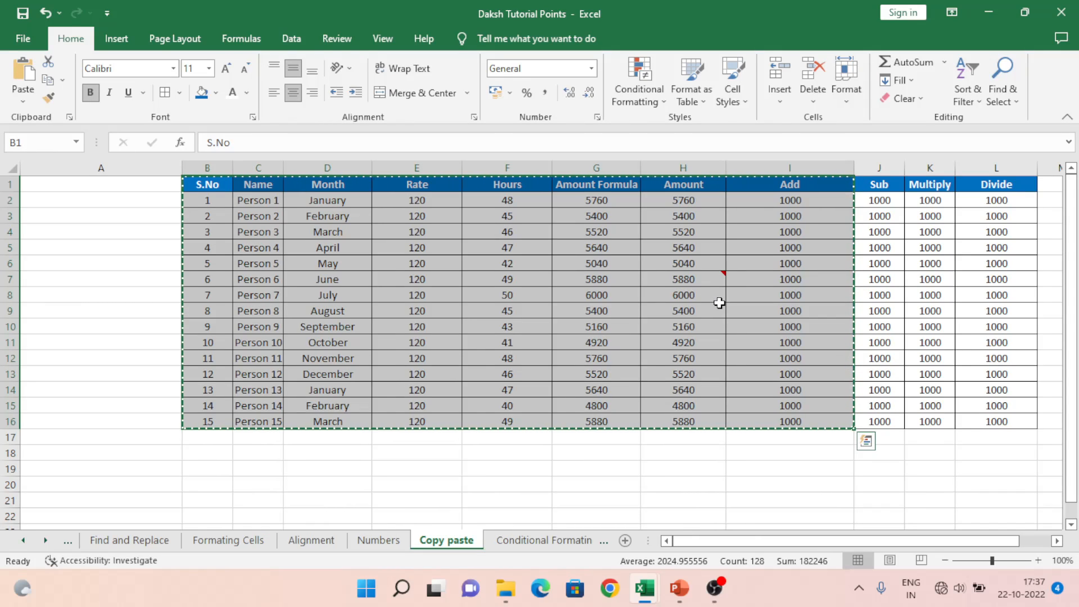
key("ctrl+c")
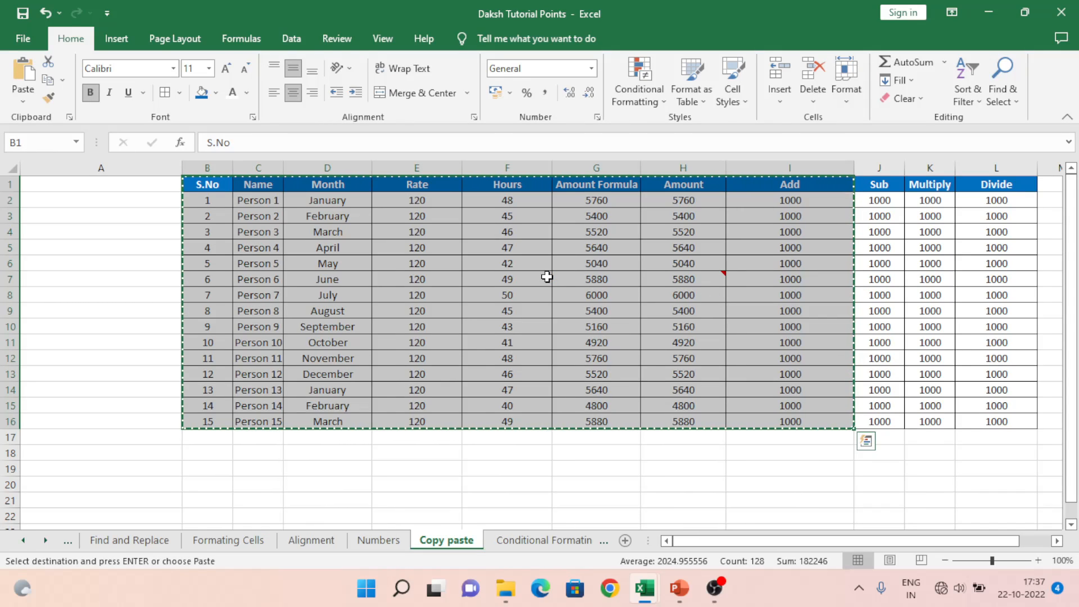
key("alt+Tab")
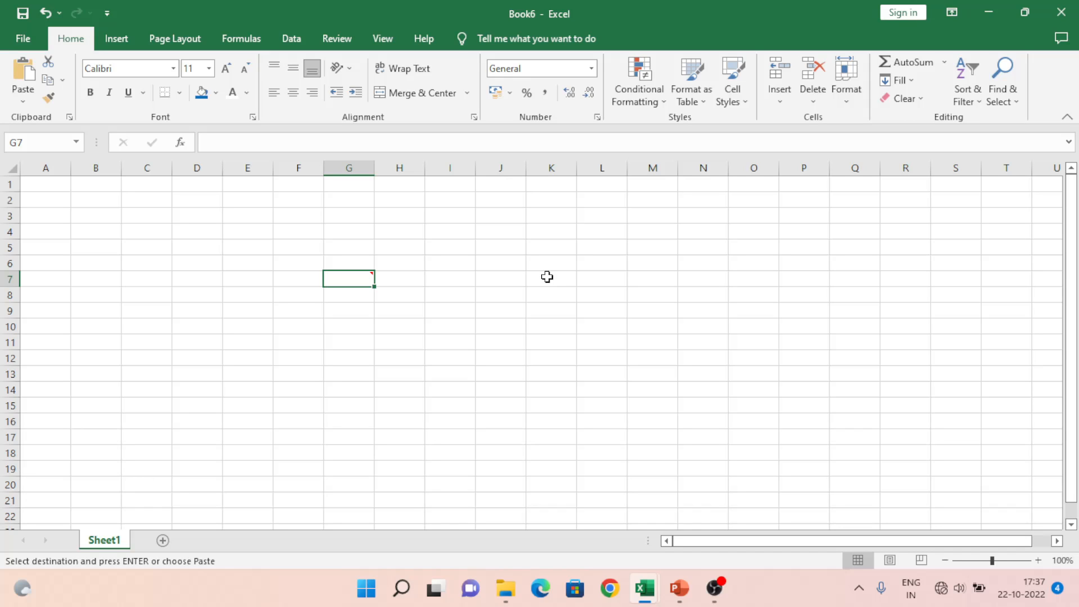
Step: Paste the whole payroll table into new Book7 with Paste Special 'All using Source theme'
key("ctrl+n")
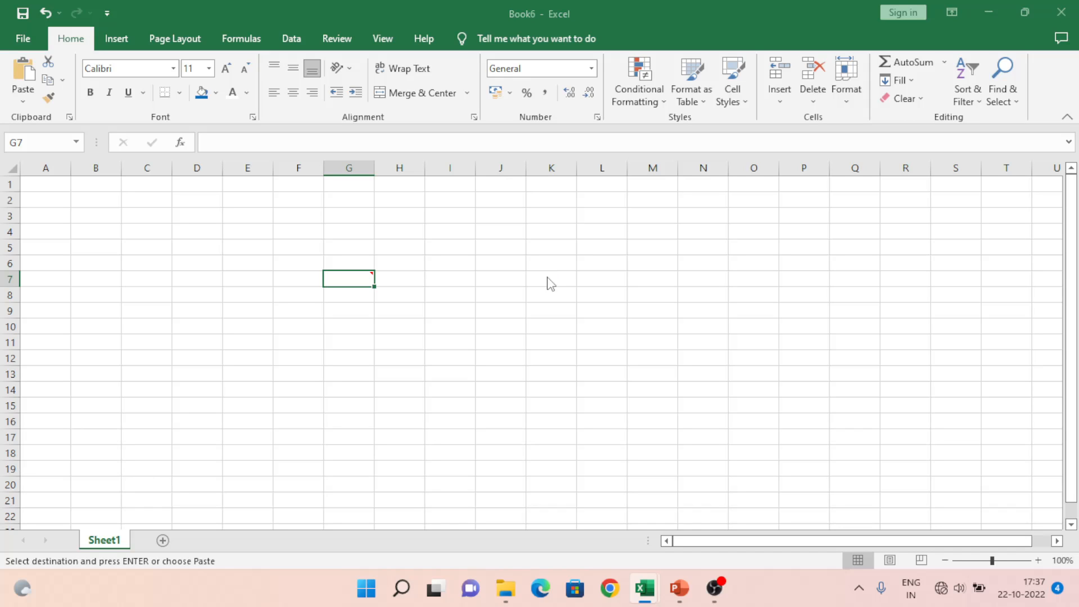
key("ctrl+alt+v")
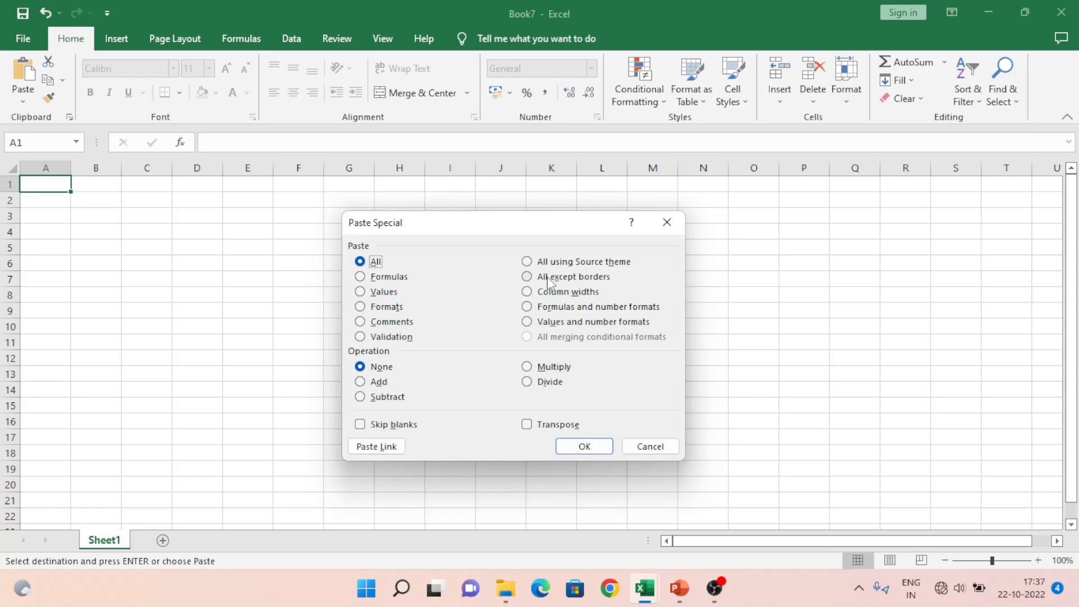
left_click(404, 340)
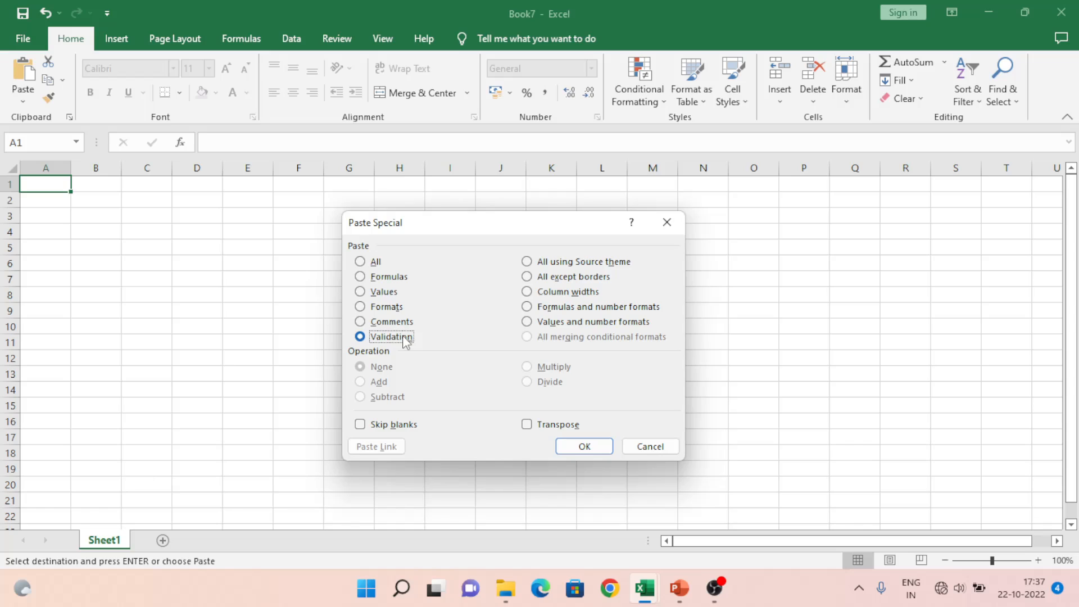
left_click(609, 264)
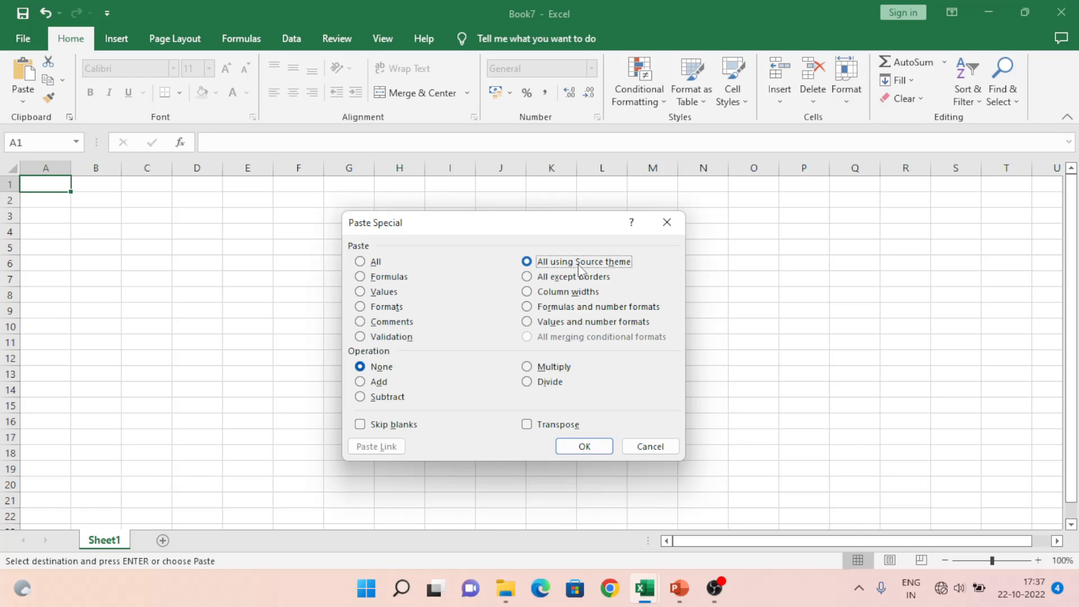
left_click(584, 446)
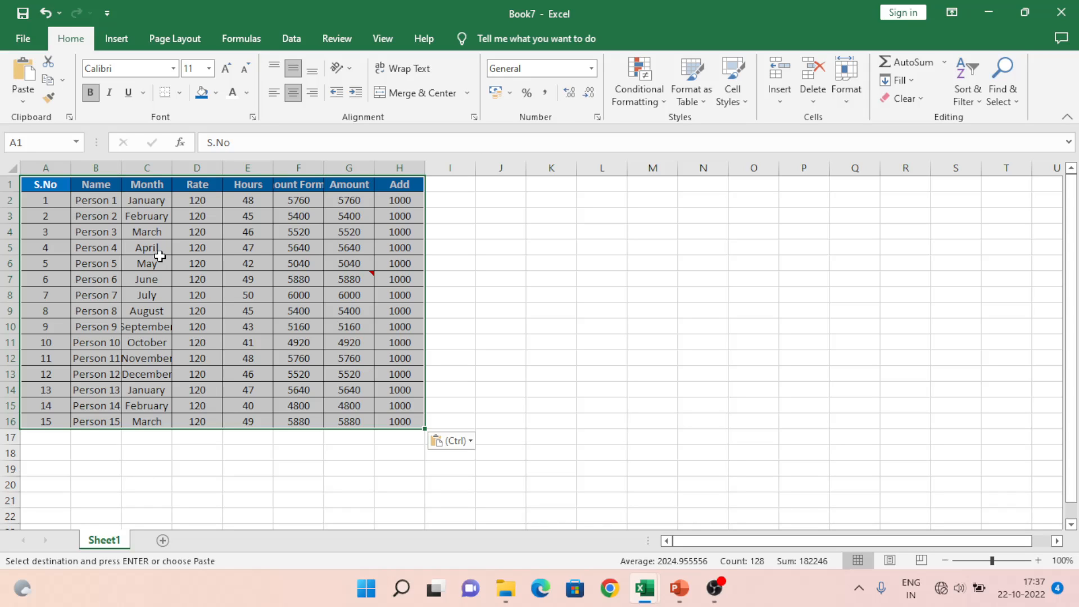
key("ctrl+n")
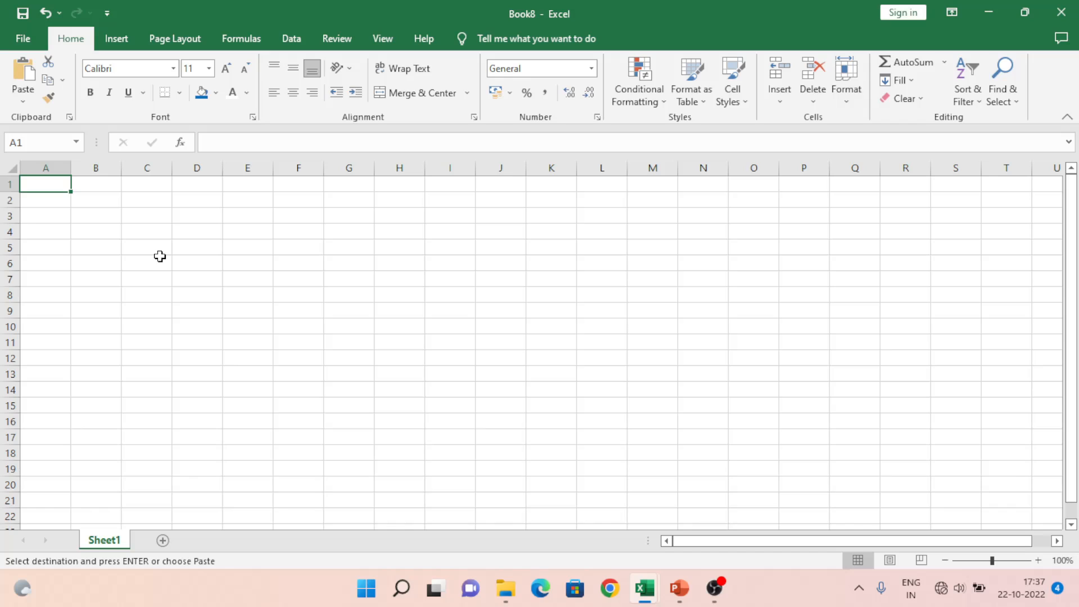
Step: Paste the payroll table into Book8 with 'All except borders', then reopen Paste Special
key("ctrl+alt+v")
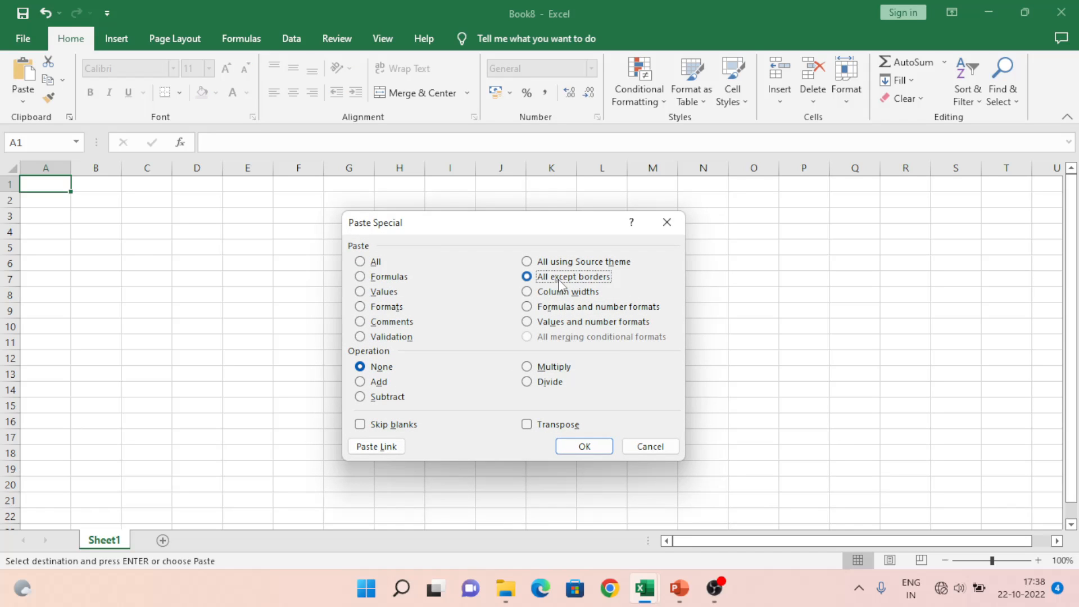
left_click(589, 447)
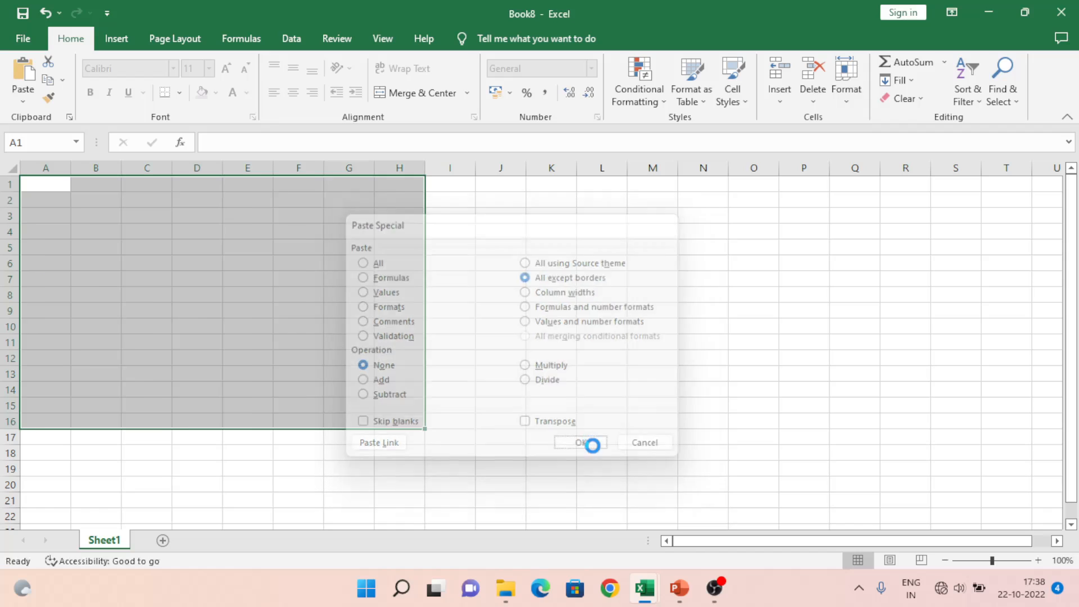
left_click(488, 333)
key("alt+Tab")
key("alt+Tab")
key("alt+Tab")
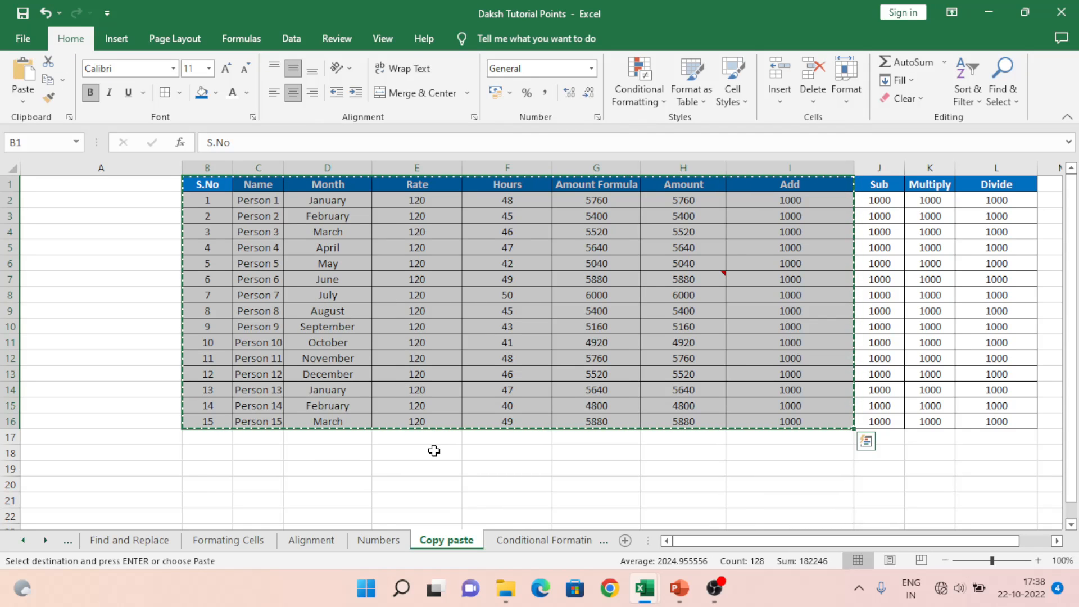
left_click(434, 451)
key("alt+Tab")
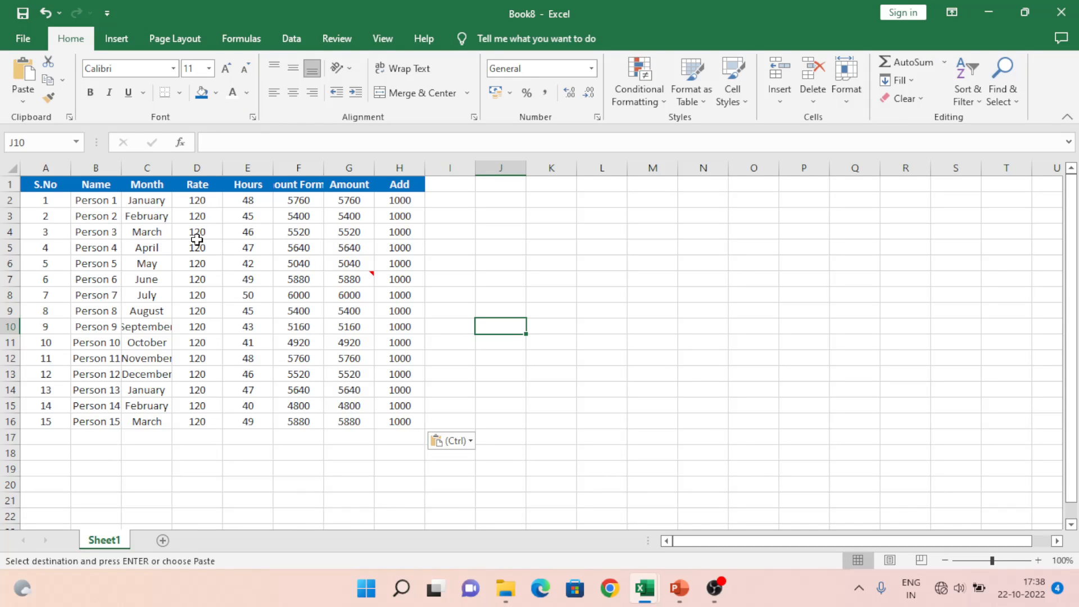
key("ctrl+alt+v")
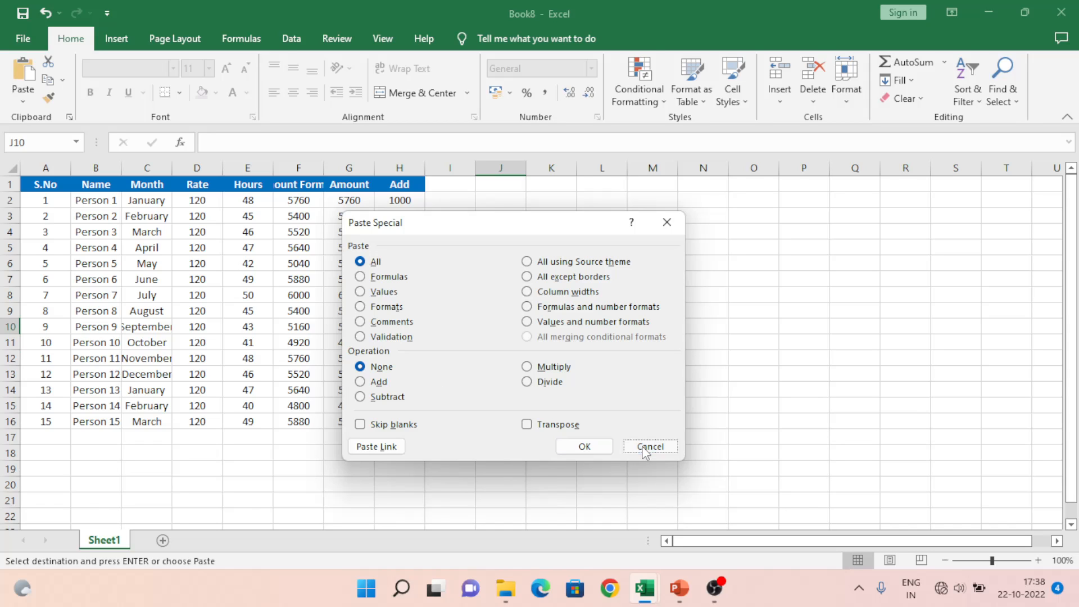
Step: Close Book8 and Book7 without saving
key("alt+Tab")
key("Escape")
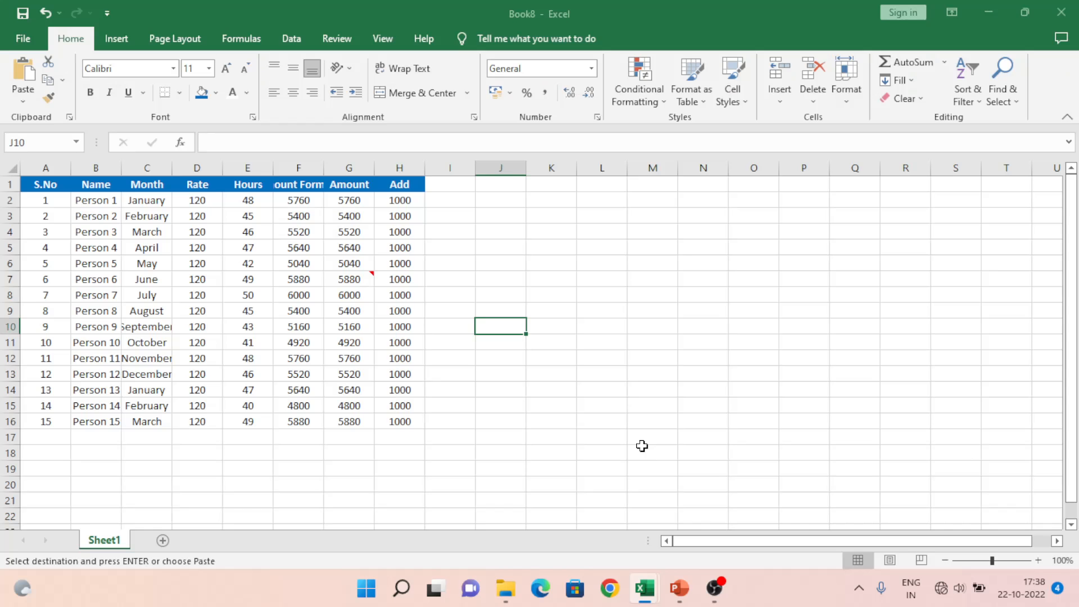
key("alt+F4")
key("Right")
key("Return")
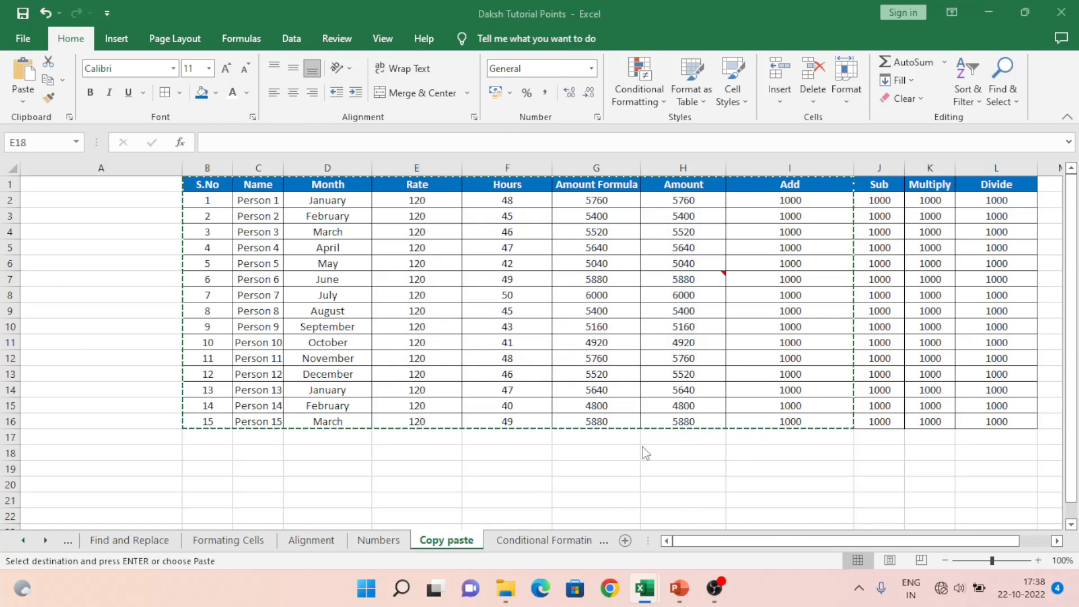
key("alt+Tab")
key("alt+F4")
key("Right")
key("Return")
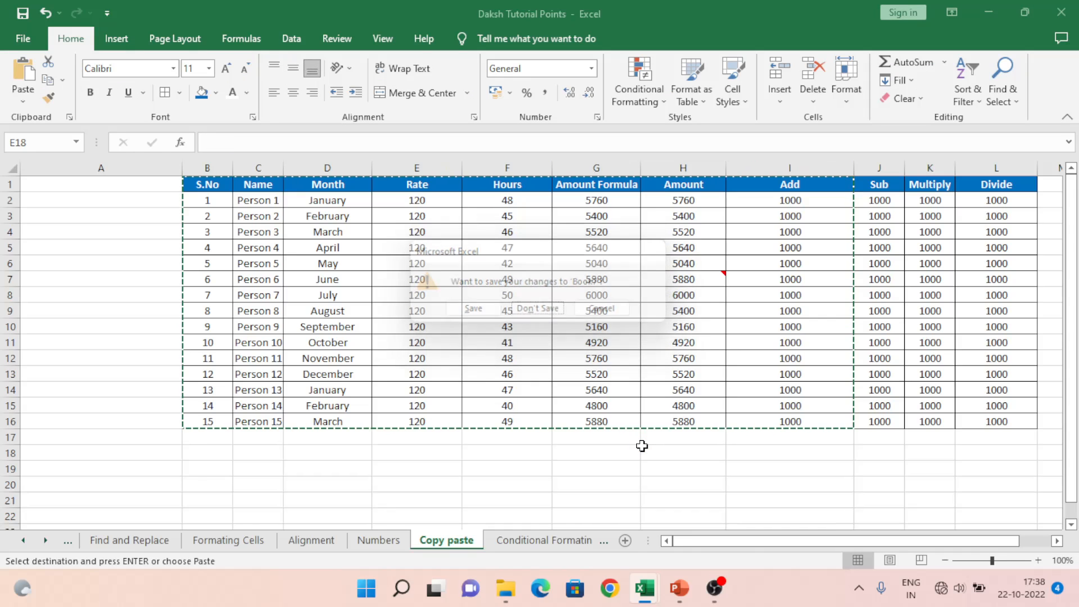
Step: Copy the Amount Formula values G2:G16 on the Copy paste sheet
left_click(821, 284)
key("Escape")
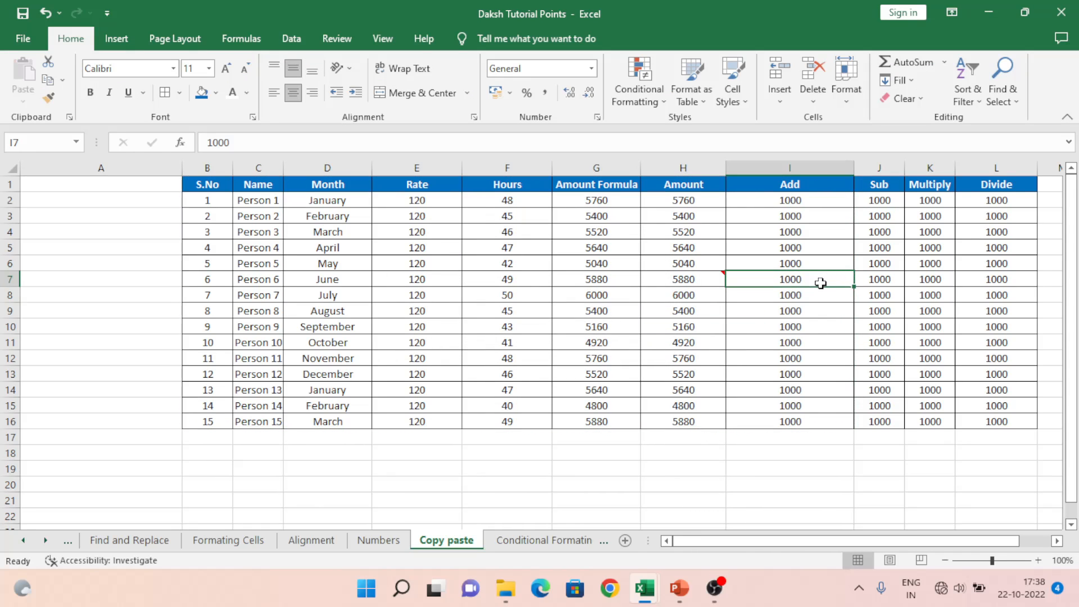
key("ctrl+Up")
key("Right")
key("Left")
key("Left")
key("Left")
key("Right")
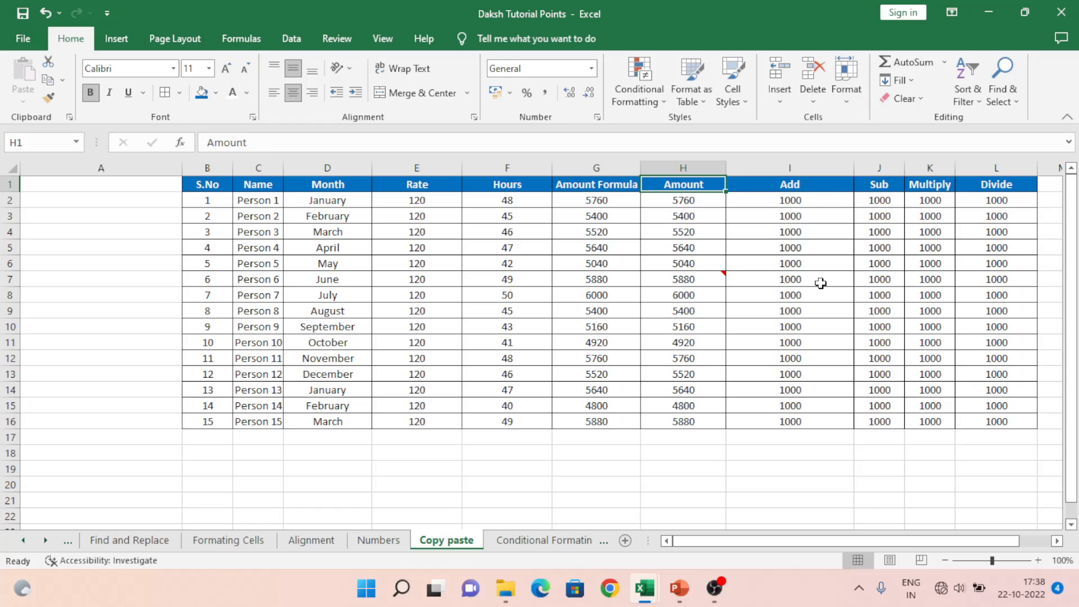
key("Down")
key("ctrl+shift+Down")
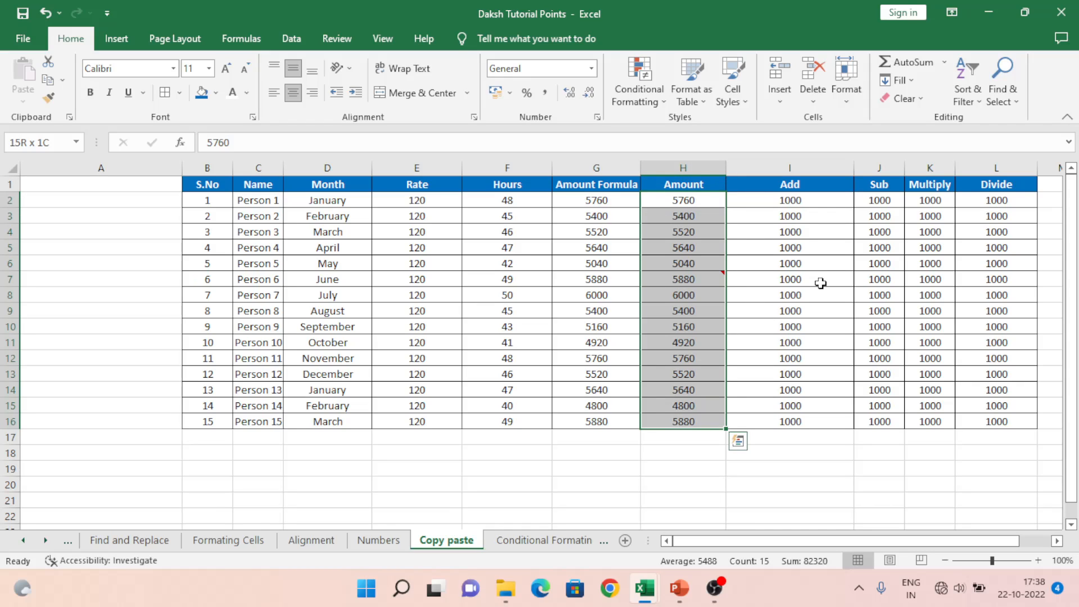
key("Left")
key("ctrl+shift+Down")
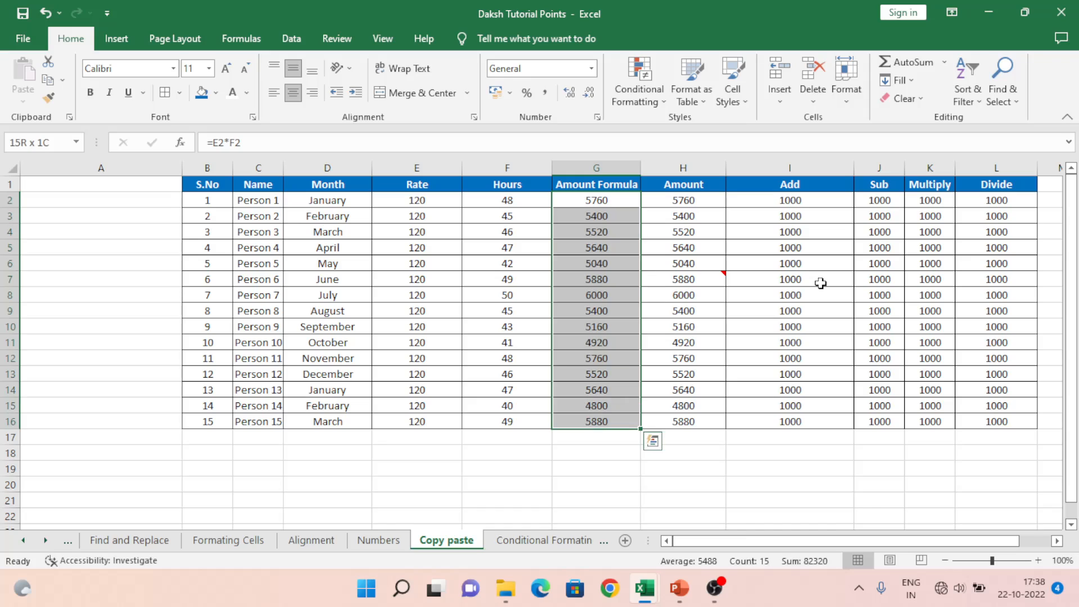
key("ctrl+c")
Step: Move to cell I2 at the top of the Add column
key("Up")
key("Right")
key("Right")
key("Down")
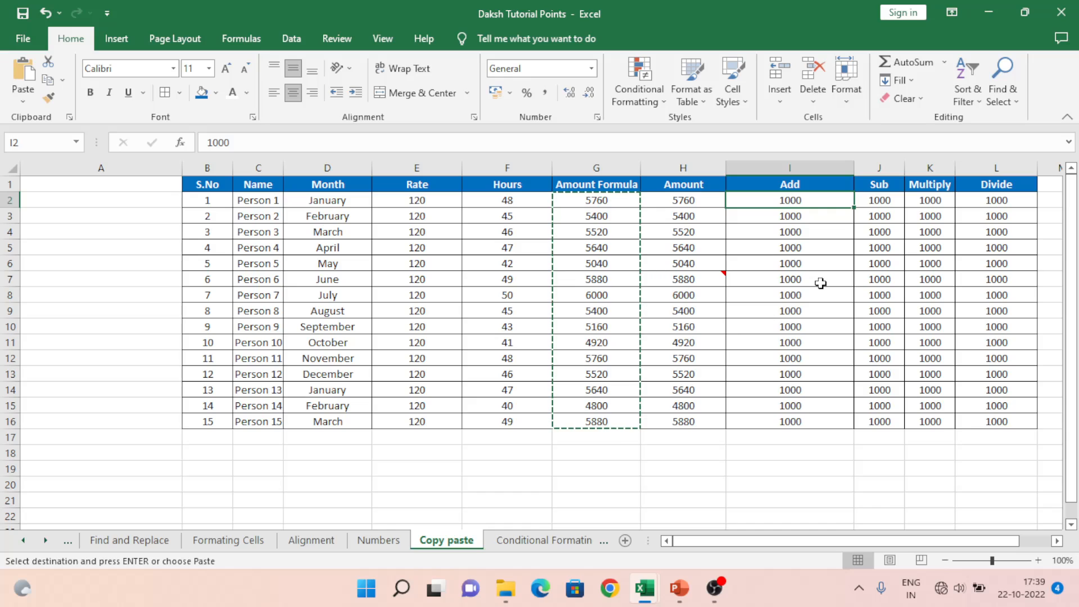
key("ctrl+alt+v")
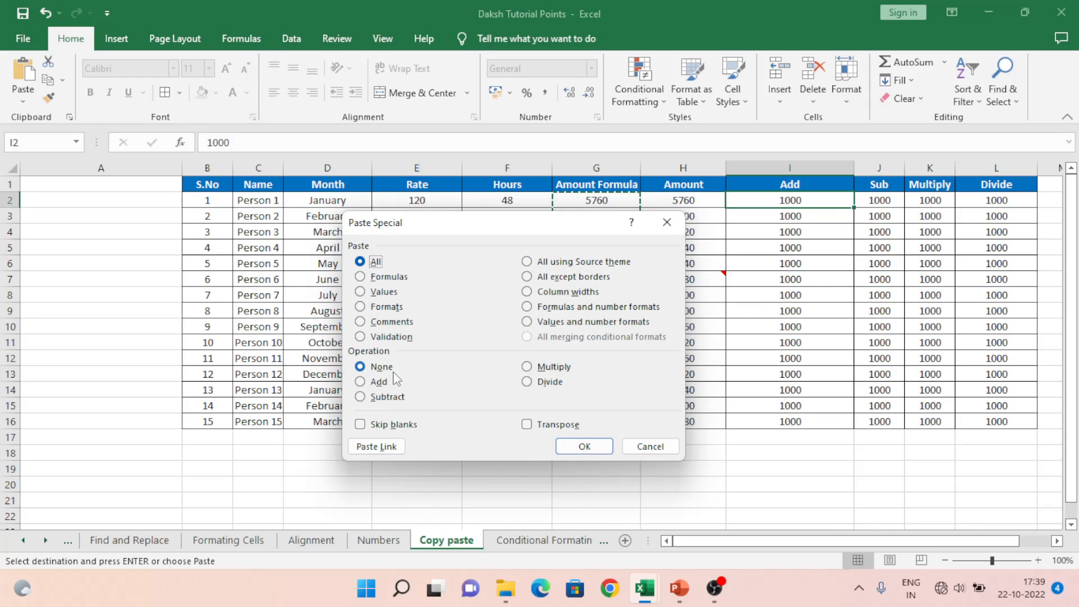
left_click(374, 383)
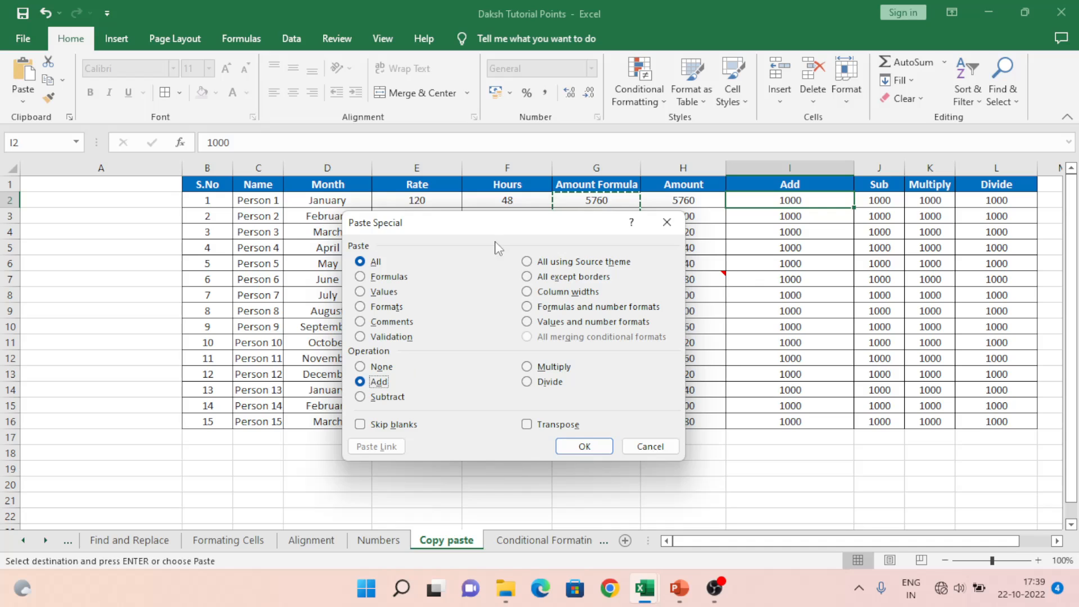
left_click_drag(493, 231, 153, 237)
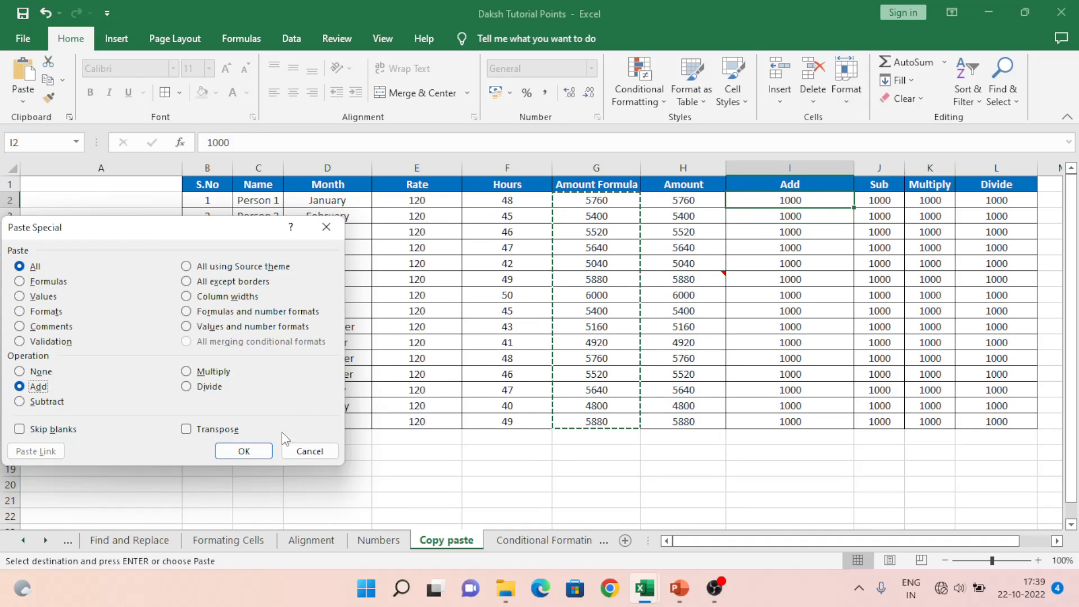
left_click(309, 451)
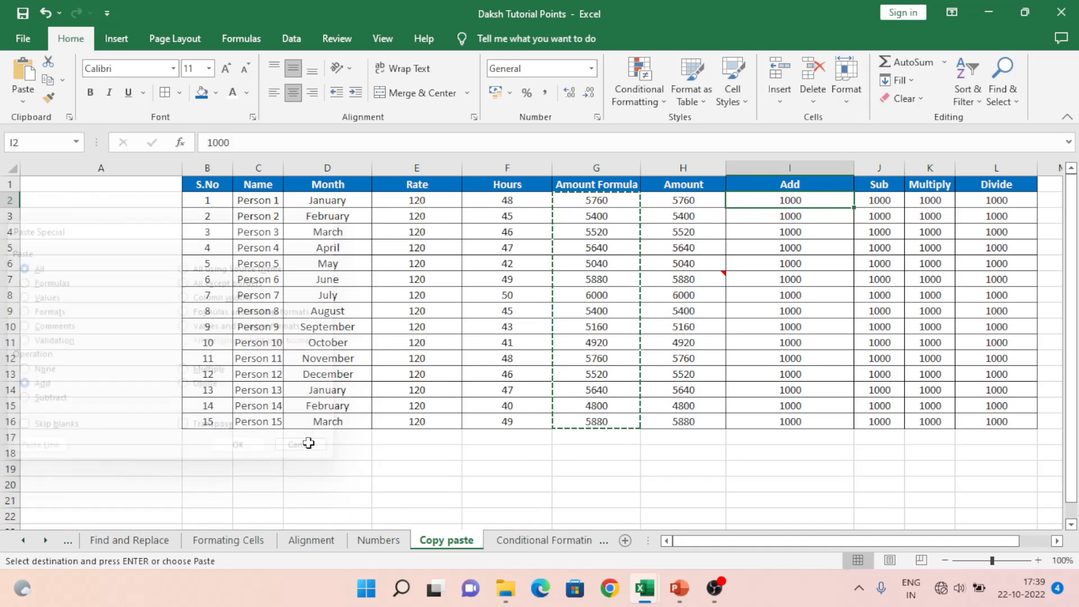
left_click(612, 199)
key("ctrl+shift+Down")
key("ctrl+z")
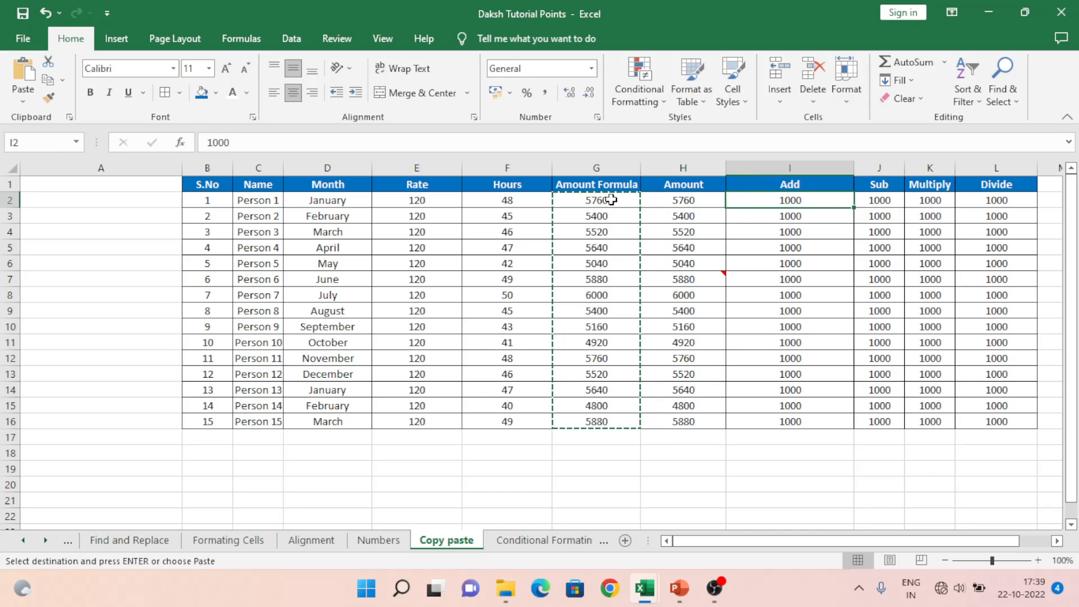
key("ctrl+v")
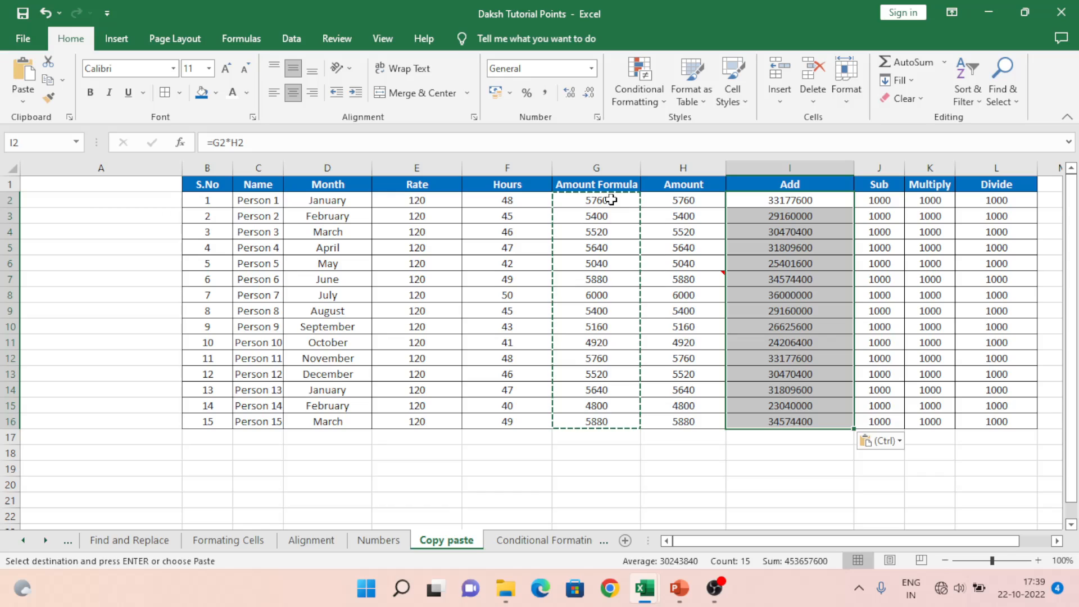
key("ctrl+z")
left_click(611, 200)
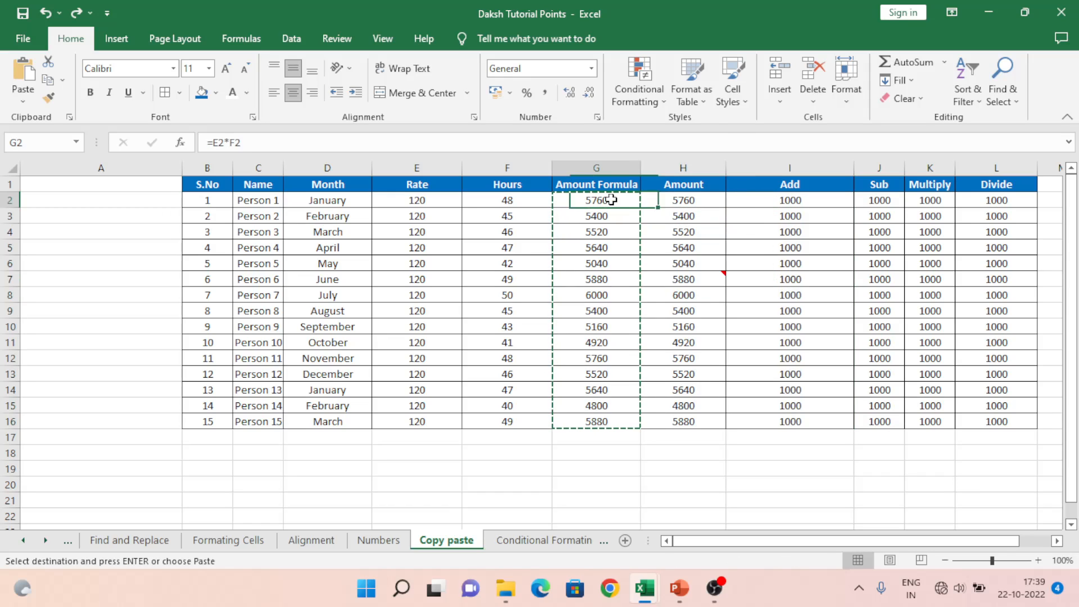
key("ctrl+v")
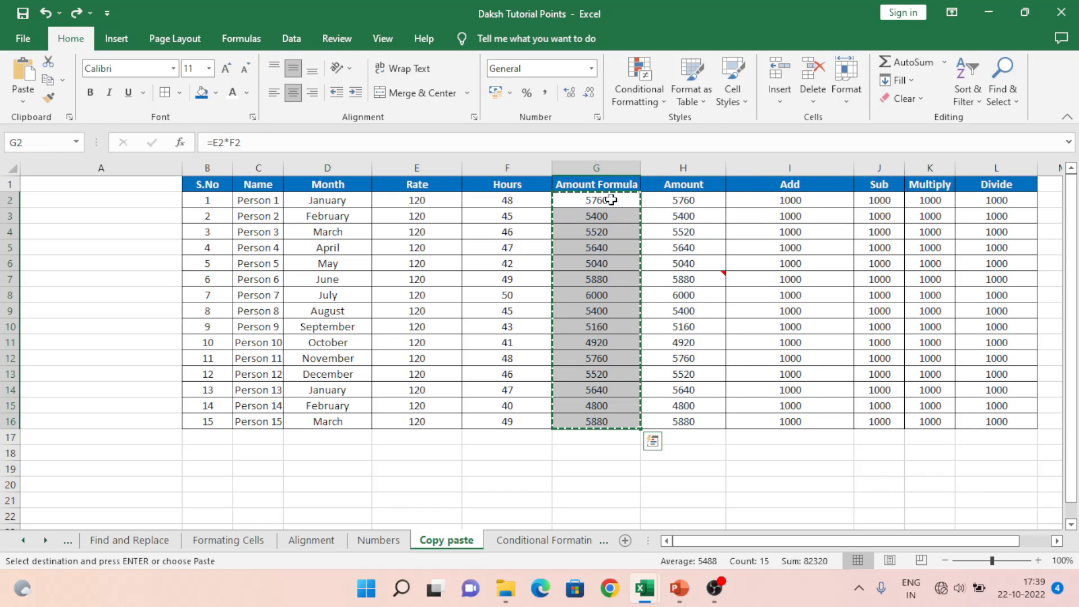
key("Right")
key("Right")
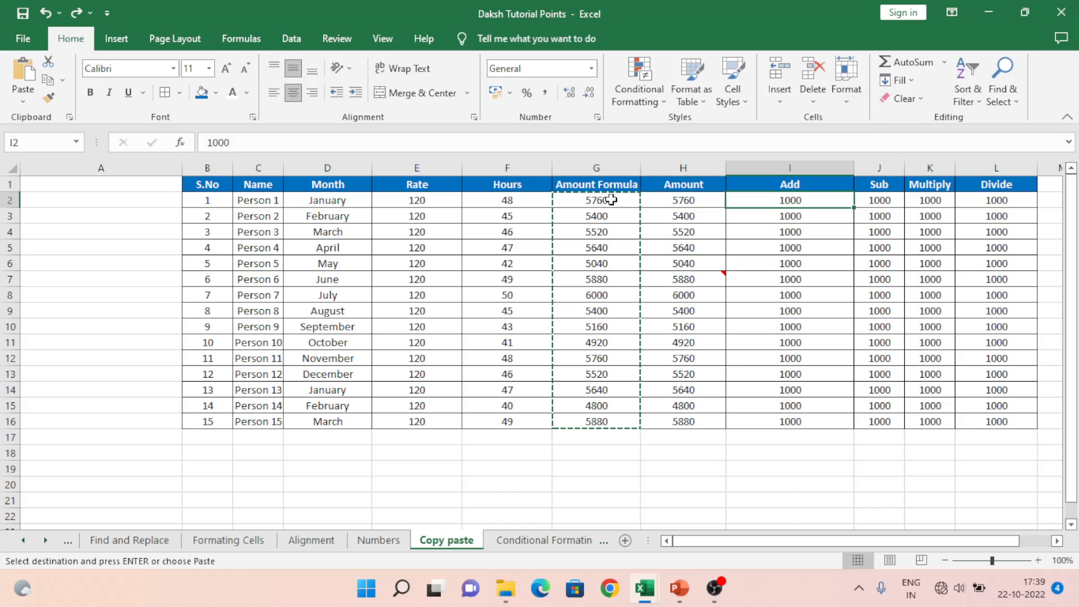
key("ctrl+alt+v")
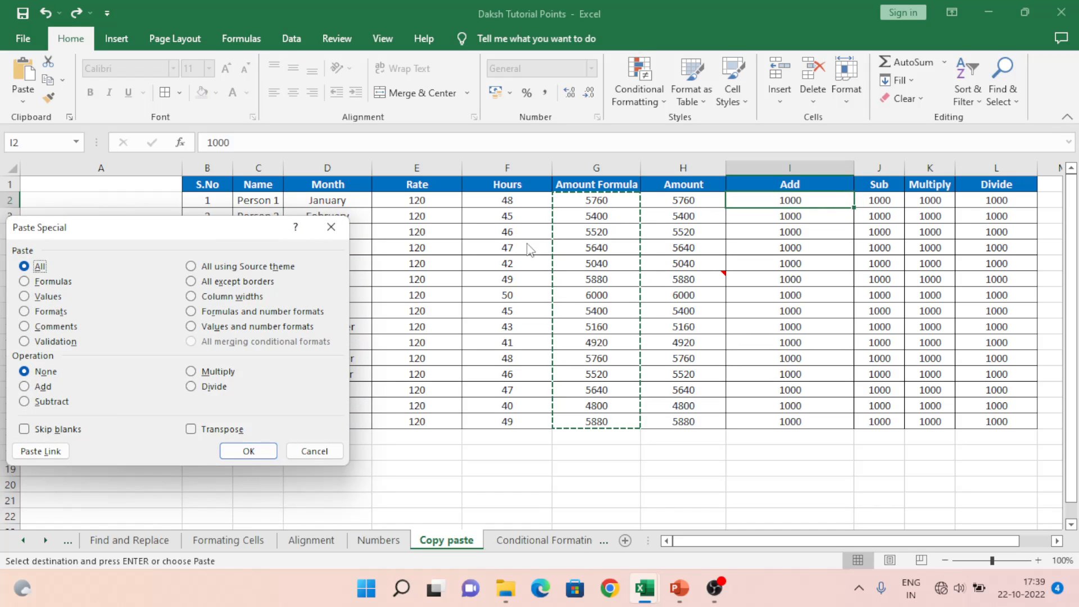
left_click(43, 388)
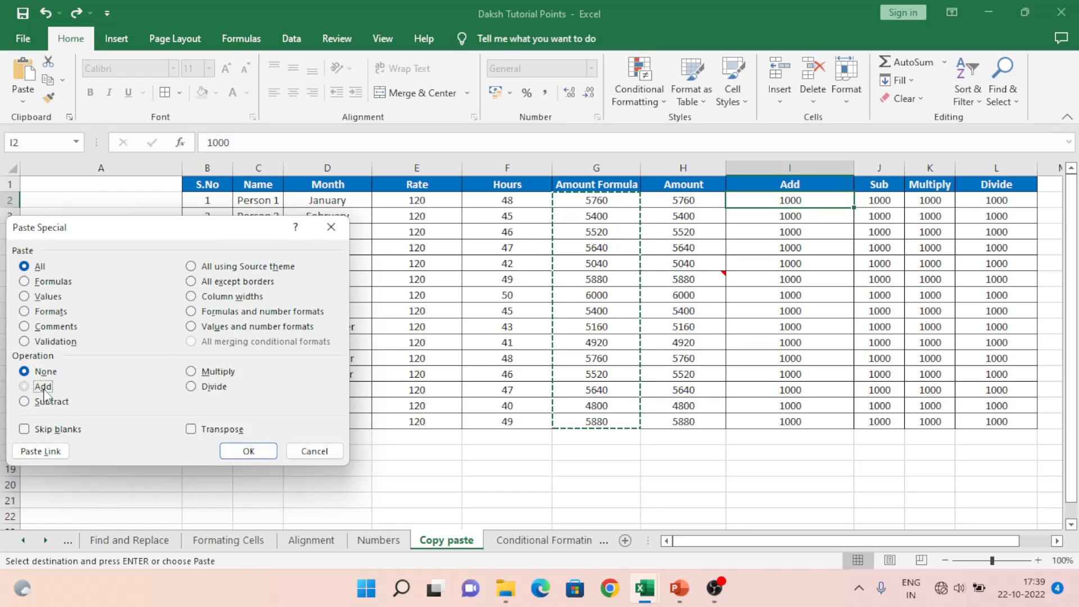
left_click(254, 454)
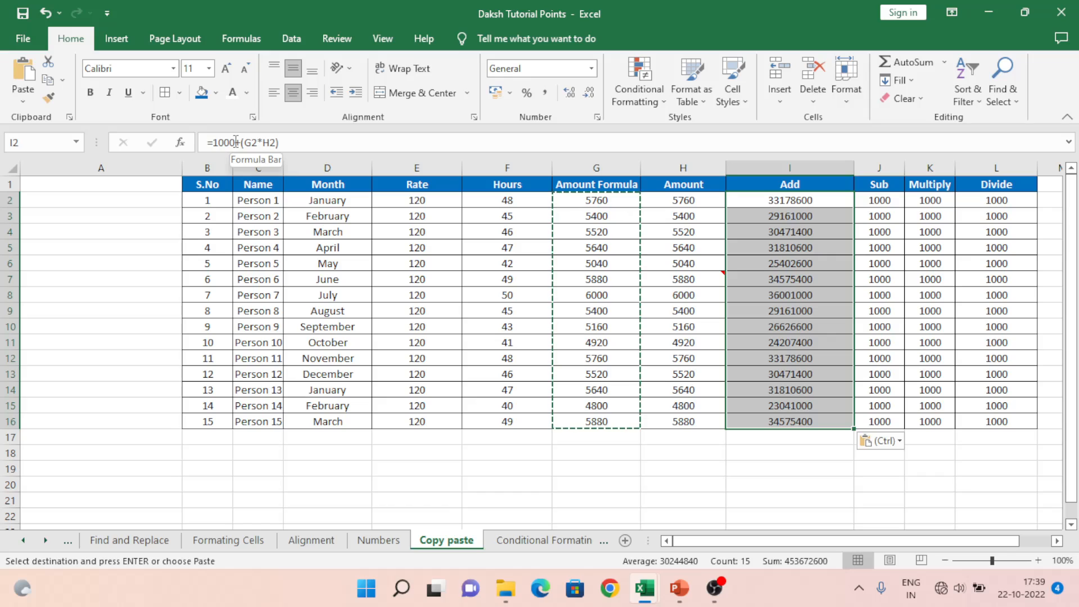
key("ctrl+z")
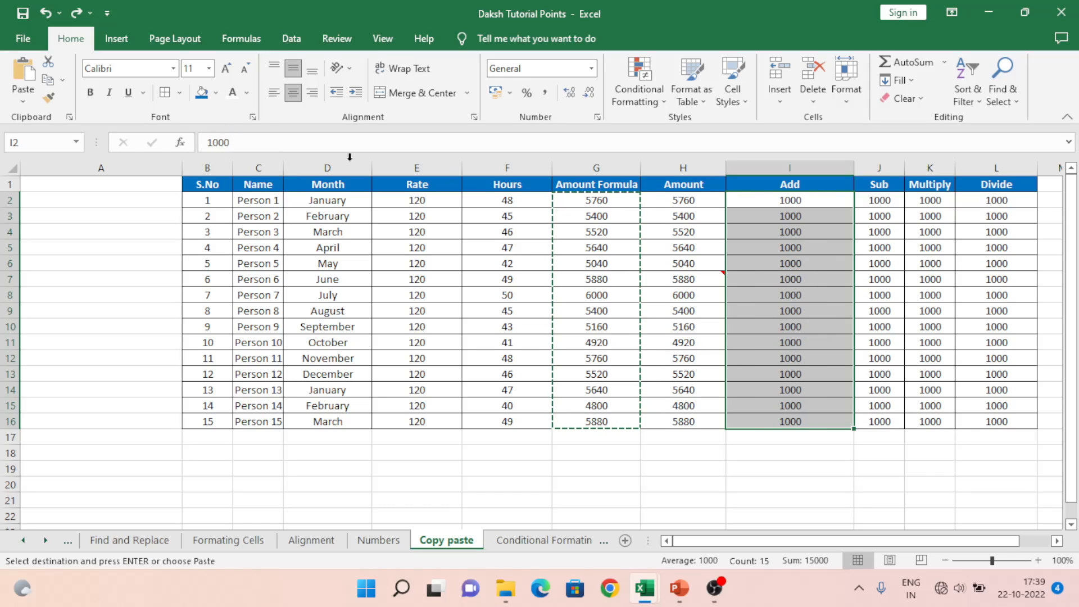
left_click(698, 200)
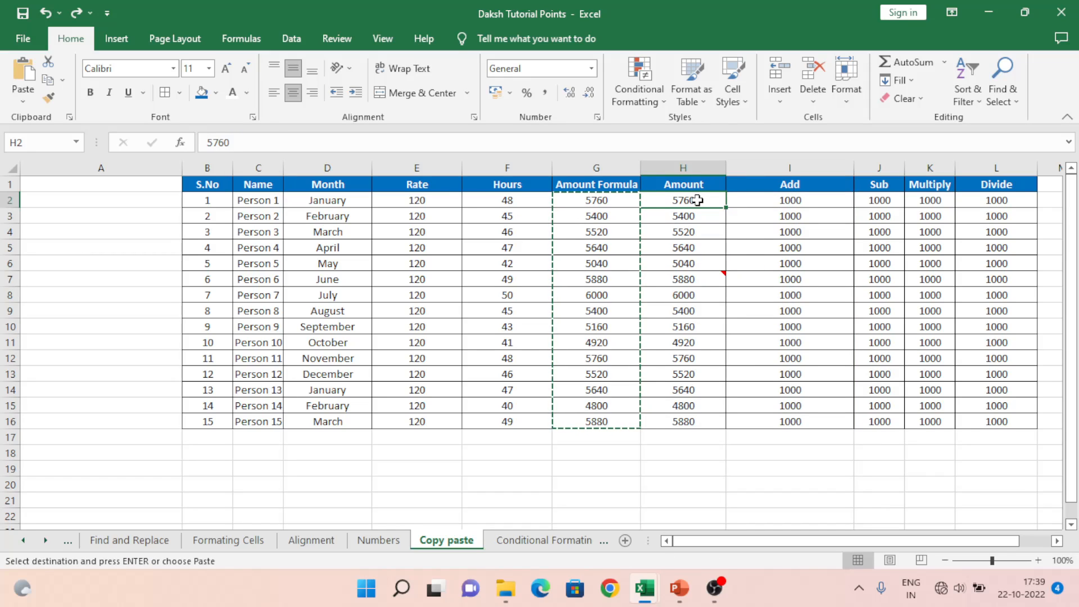
key("ctrl+shift+Down")
key("ctrl+c")
key("Right")
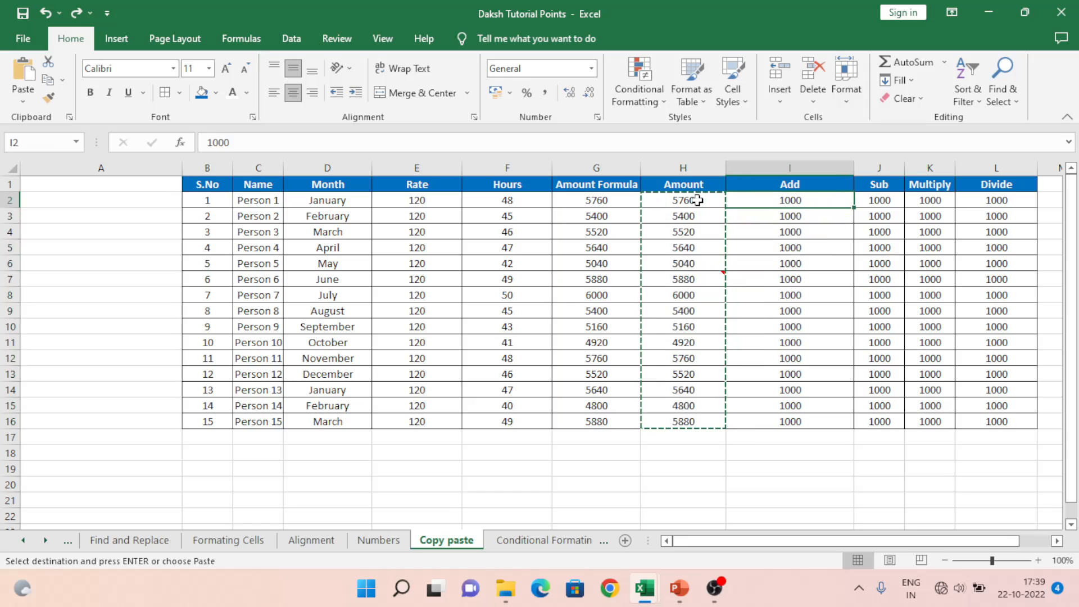
key("alt+e")
key("s")
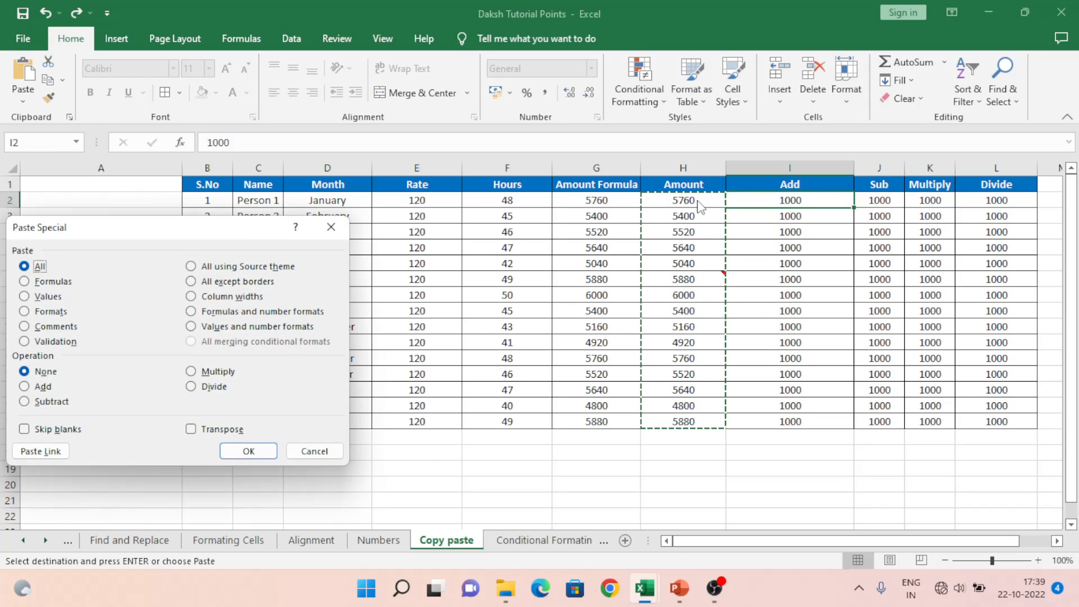
left_click(43, 388)
left_click(243, 451)
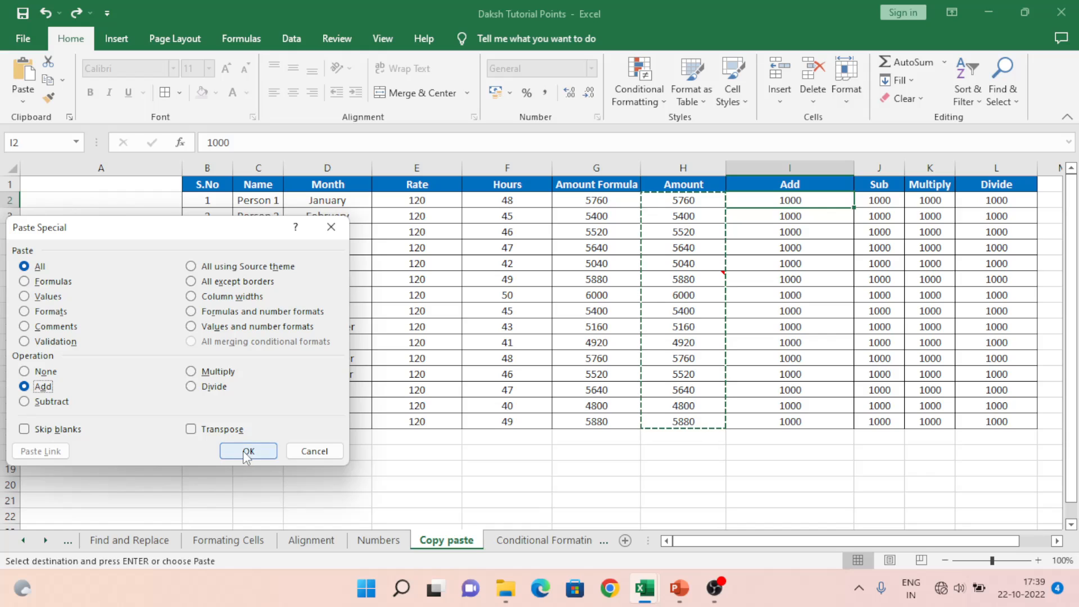
left_click(797, 201)
key("Escape")
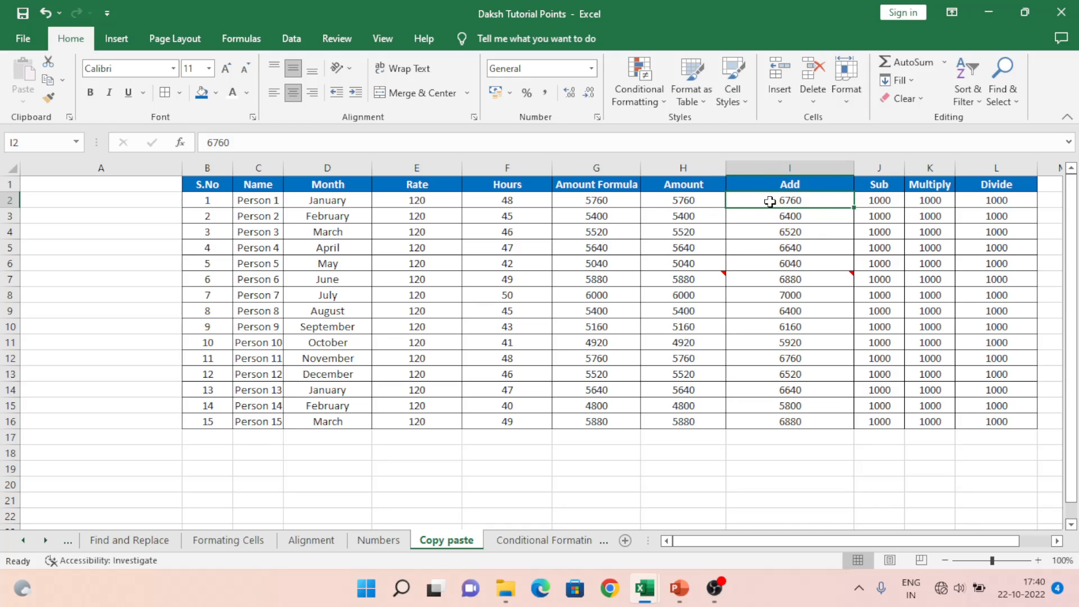
key("ctrl+z")
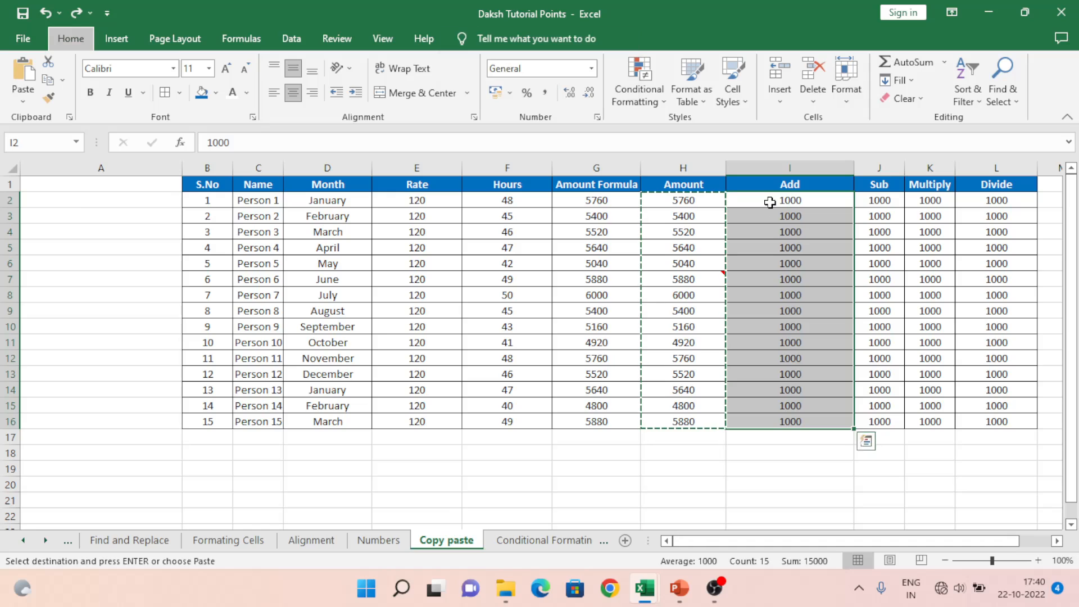
Step: Paste Special with Operation Add into the Add column, then review the resulting sums
key("ctrl+alt+v")
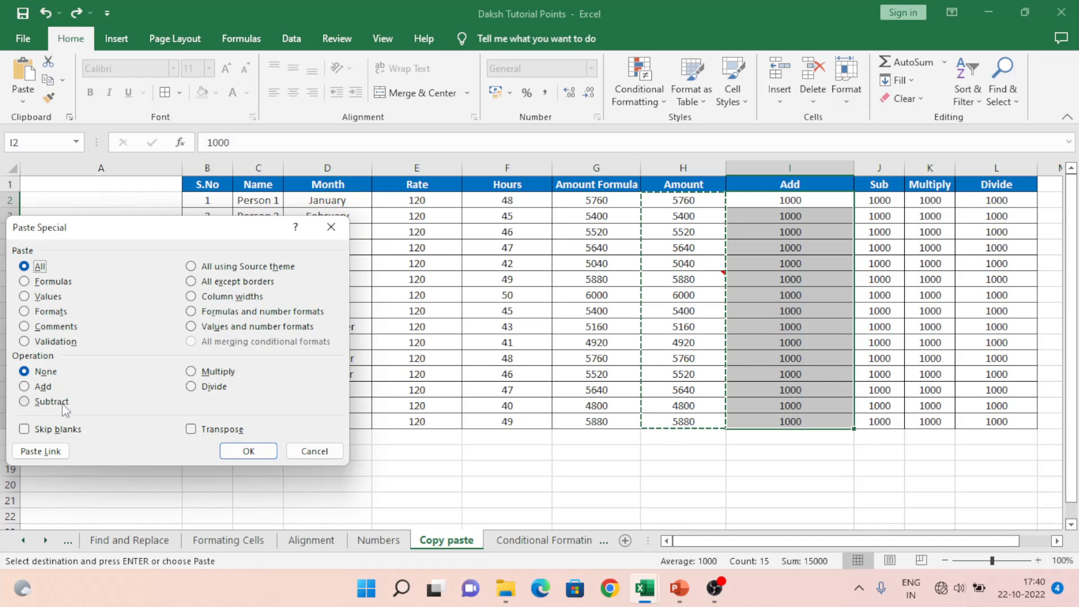
left_click(41, 387)
left_click(243, 454)
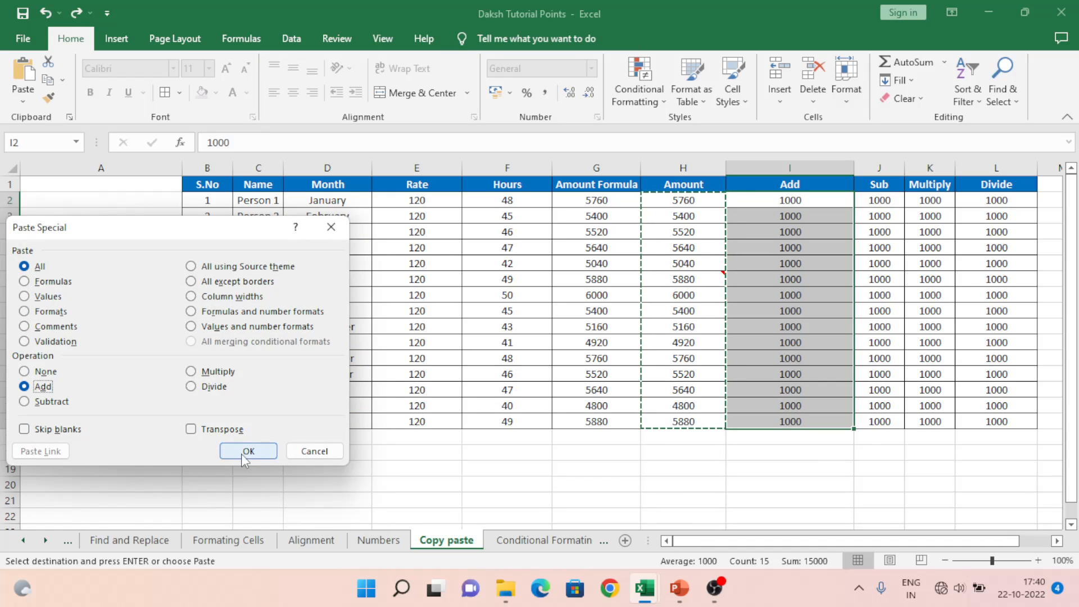
left_click(784, 204)
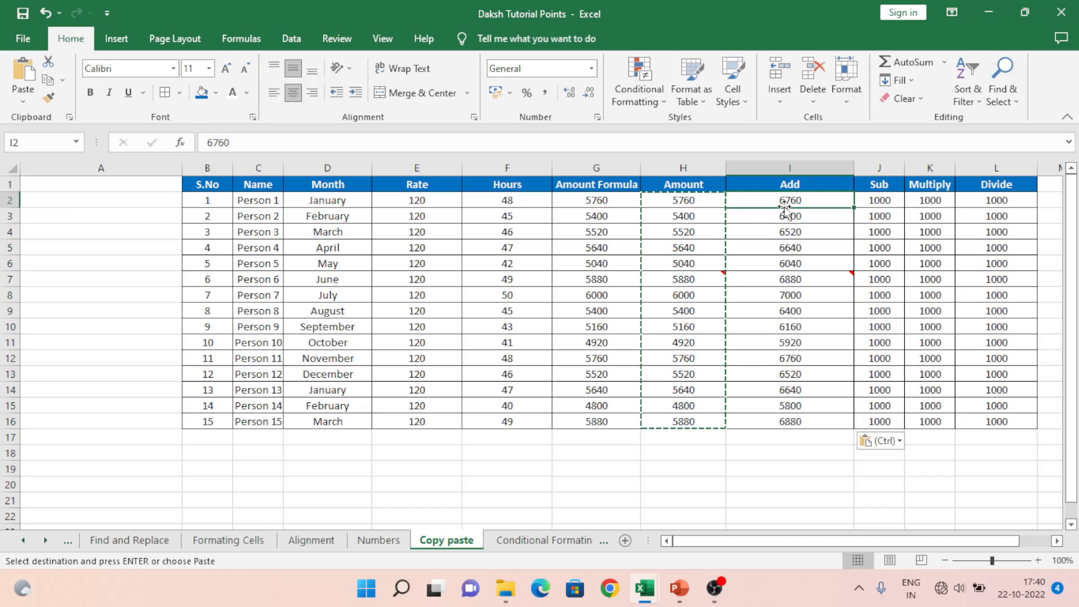
left_click(785, 211)
key("Down")
key("Down")
key("Down")
key("ctrl+Down")
key("ctrl+Up")
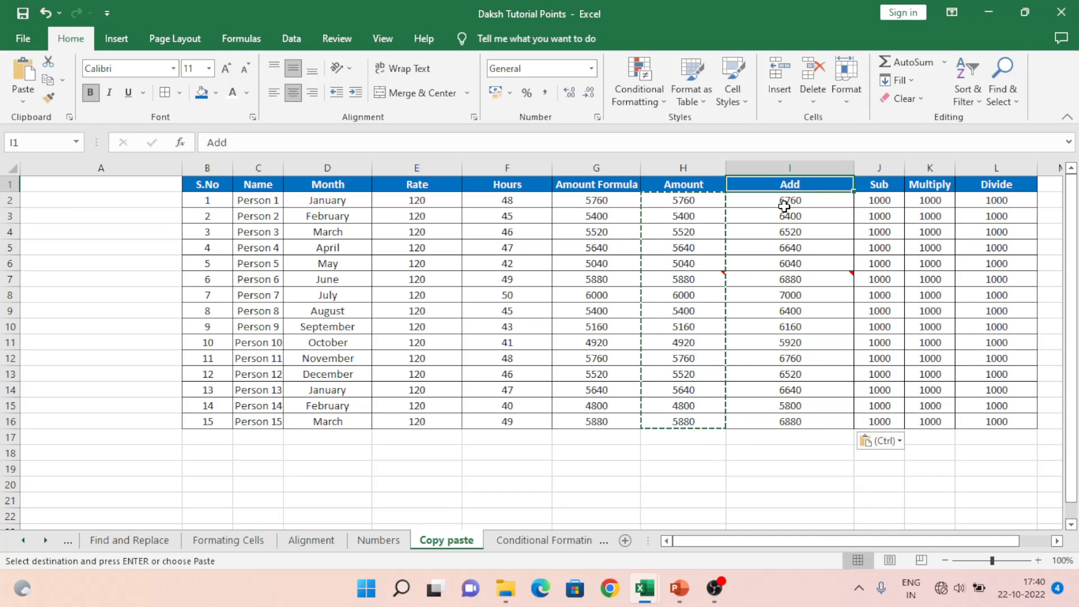
key("Down")
Step: Copy the Amount Formula values G2:G16 and paste-add them onto the Add column
key("Left")
key("ctrl+shift+Down")
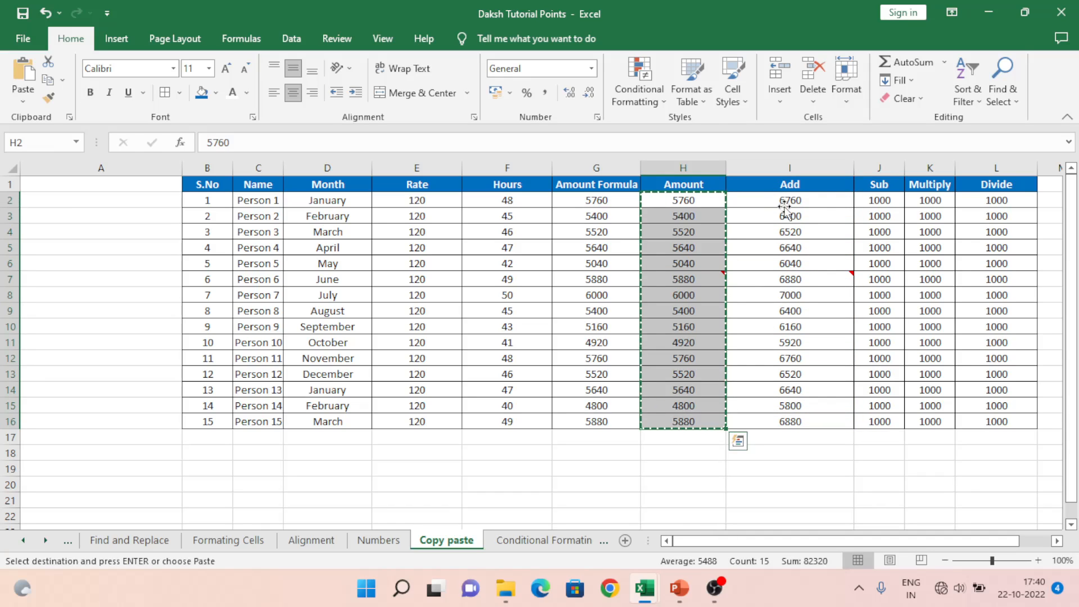
key("Right")
key("Left")
key("Left")
key("ctrl+shift+Down")
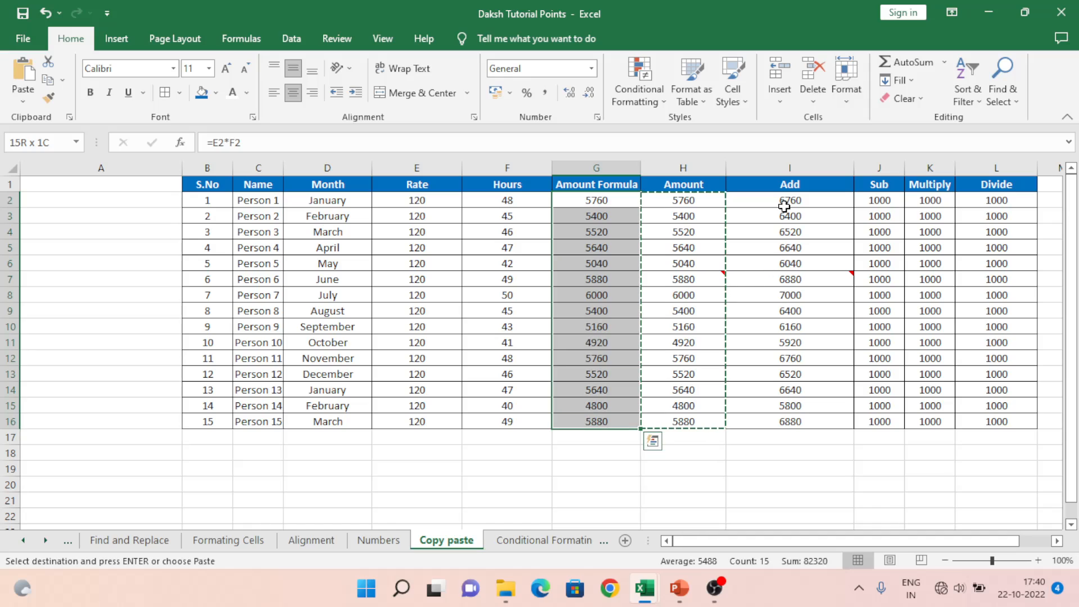
key("ctrl+c")
key("Right")
key("Right")
key("alt+e")
key("s")
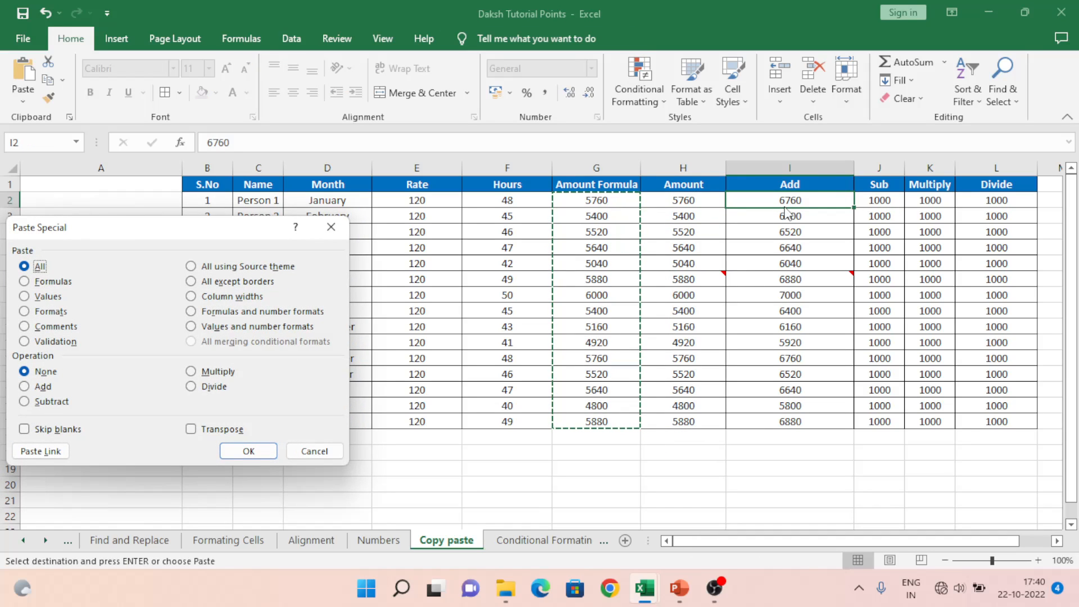
left_click(45, 388)
left_click(265, 454)
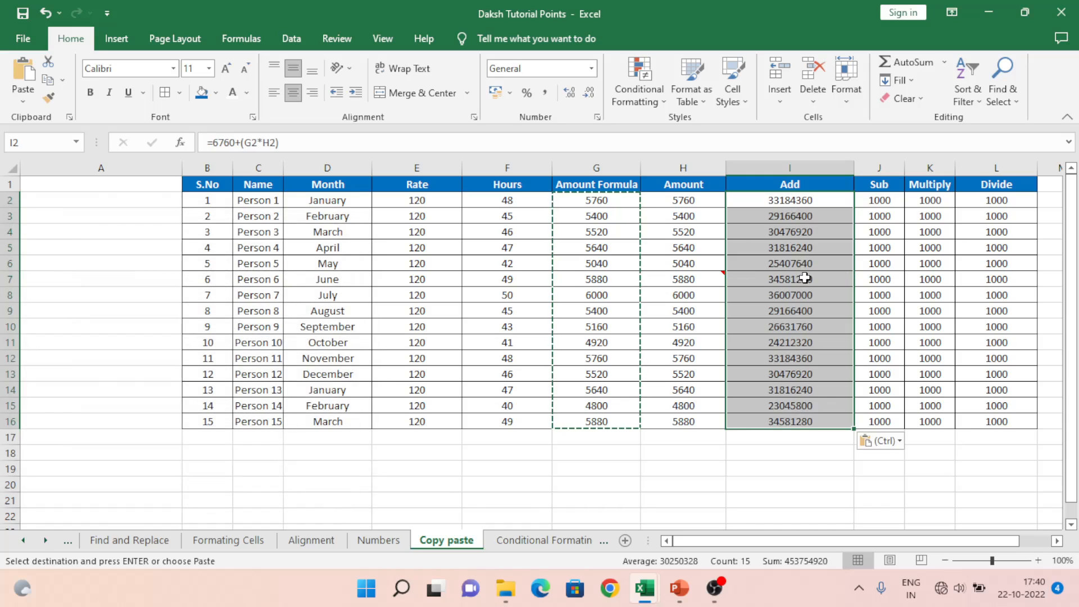
Step: Undo the Amount Formula addition to the Add column
left_click(802, 202)
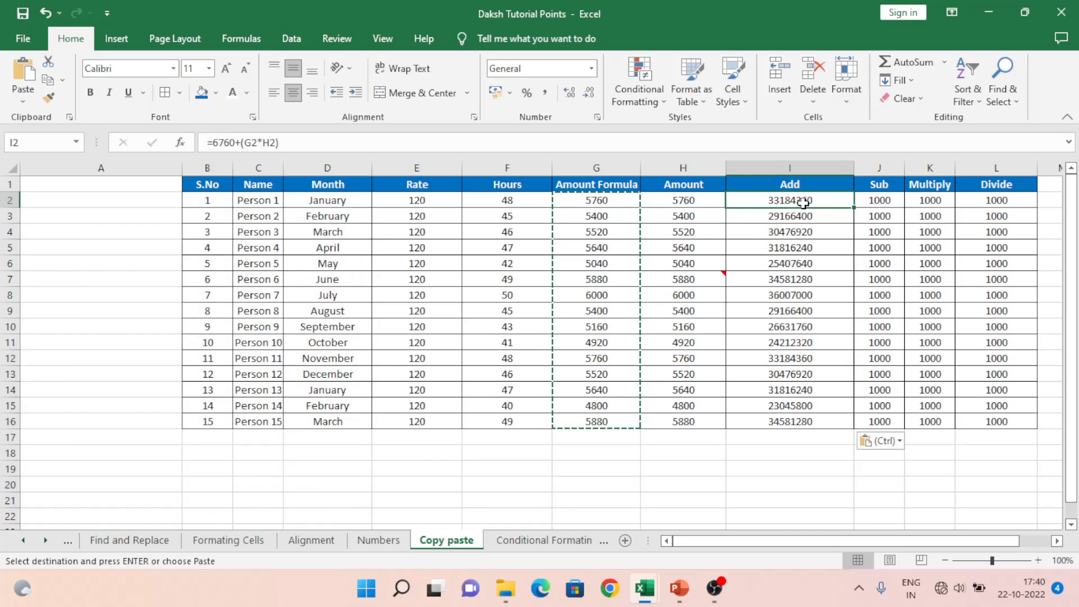
left_click(679, 203)
key("ctrl+shift+Down")
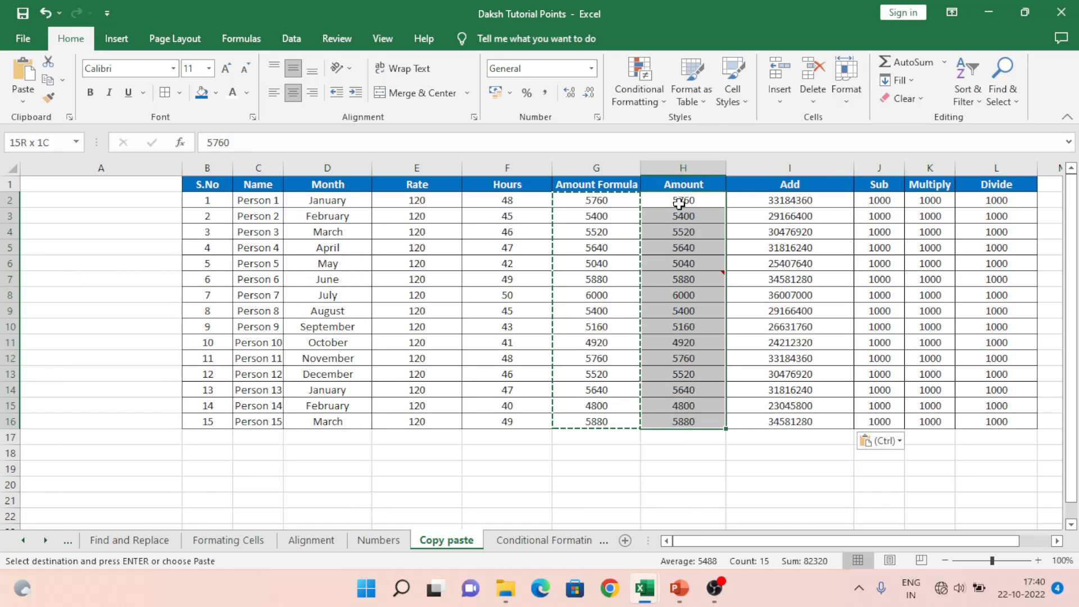
key("ctrl")
key("Escape")
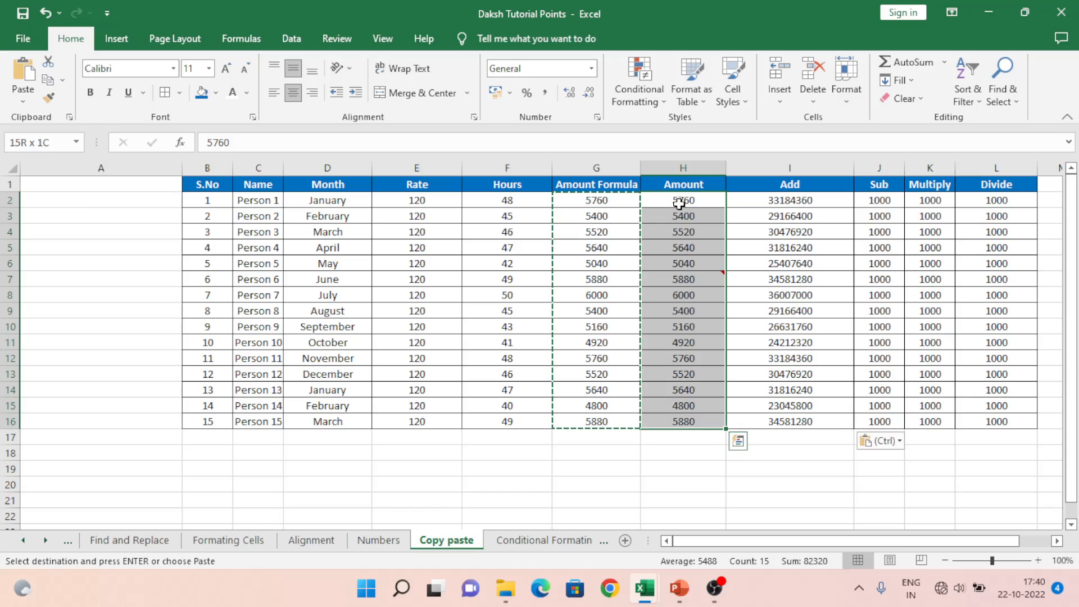
key("ctrl+z")
key("ctrl+z")
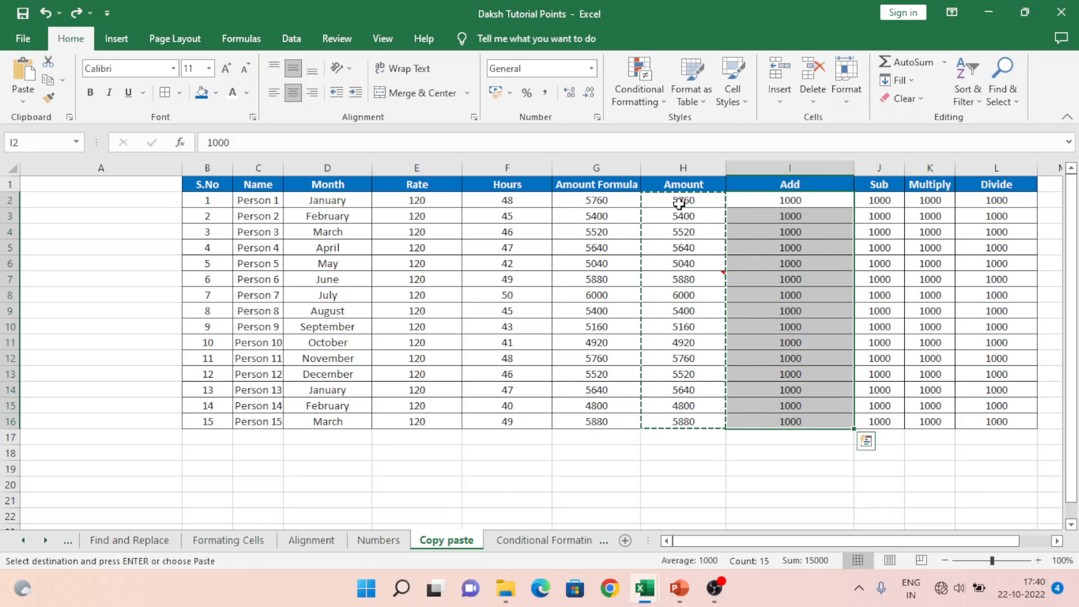
Step: Reselect Amounts H2:H16 and paste-add them into I2:I16, giving 6760 in I2
left_click(679, 204)
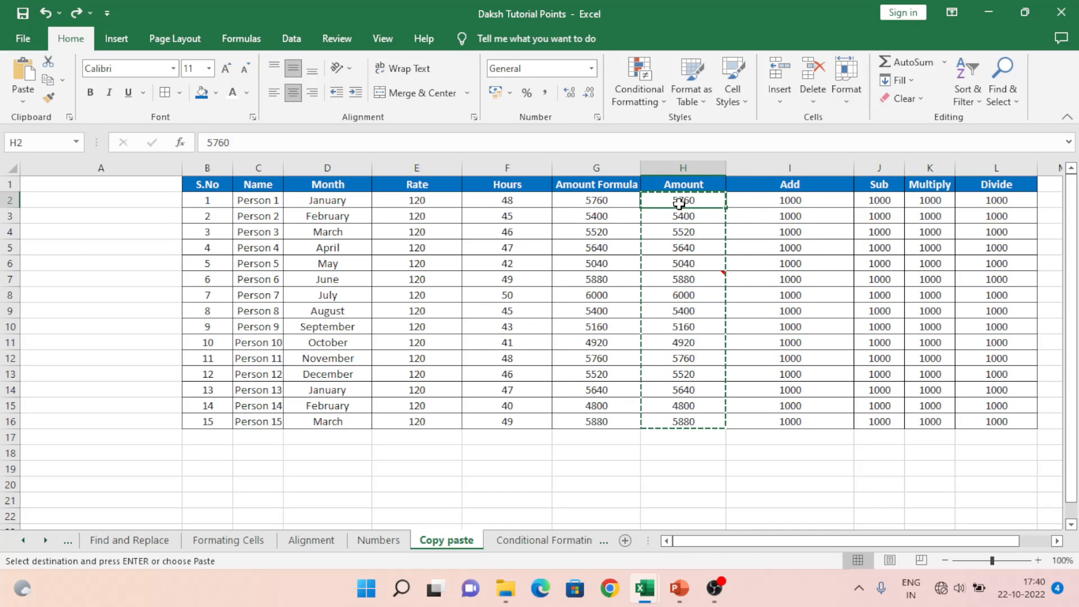
key("ctrl+shift+Down")
key("Right")
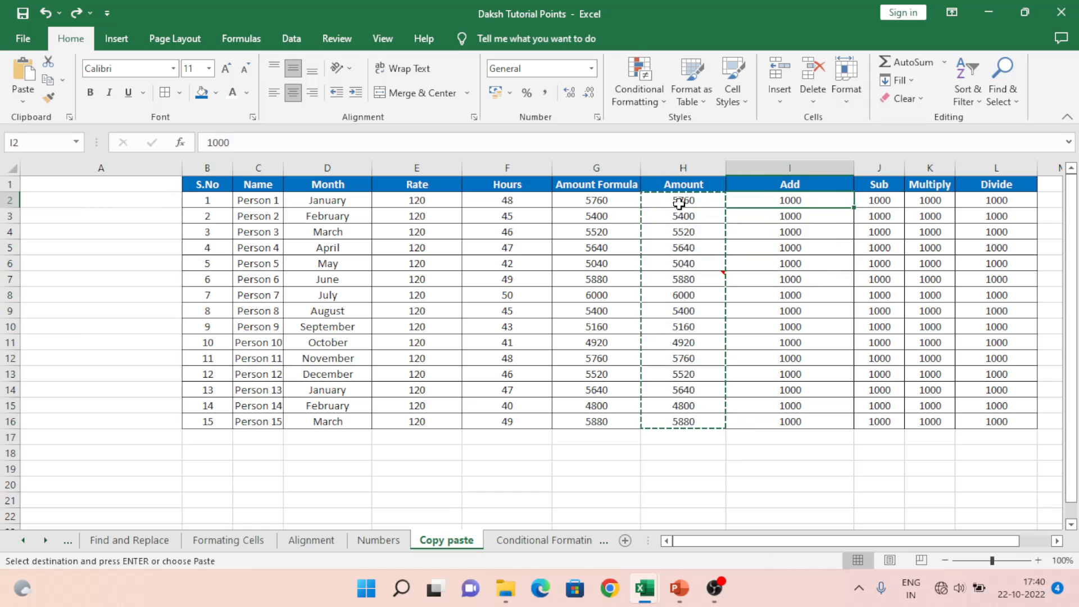
key("ctrl+alt+v")
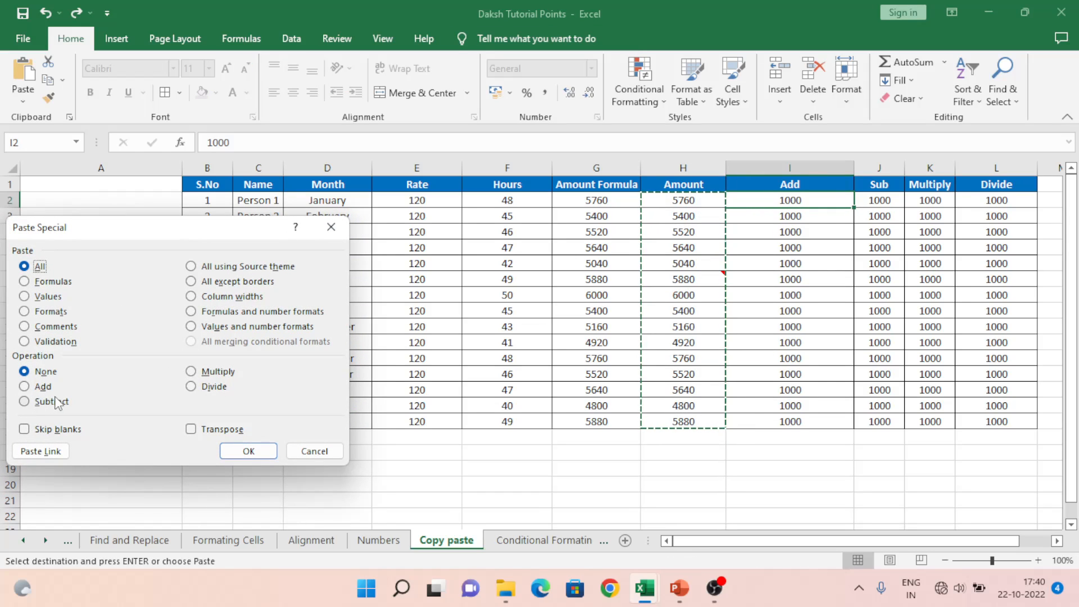
left_click(41, 387)
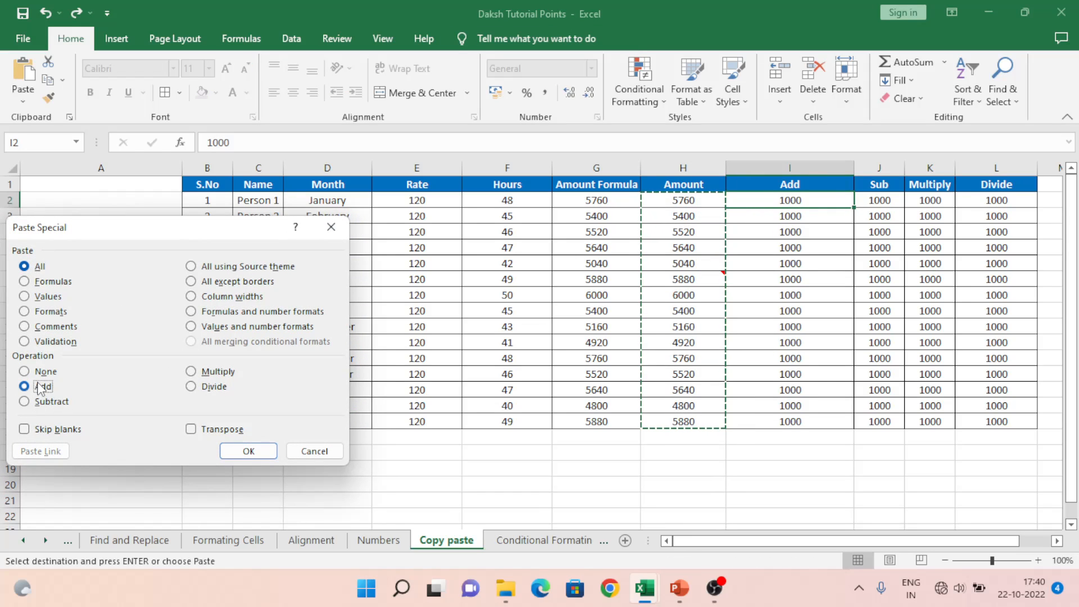
left_click(50, 301)
left_click(39, 266)
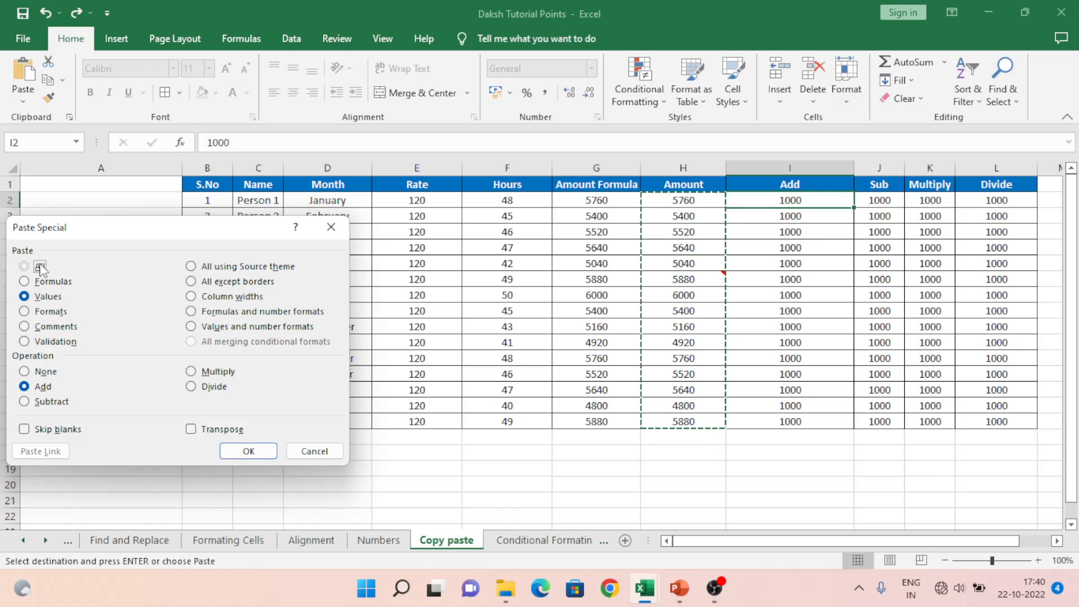
left_click(249, 450)
left_click(773, 200)
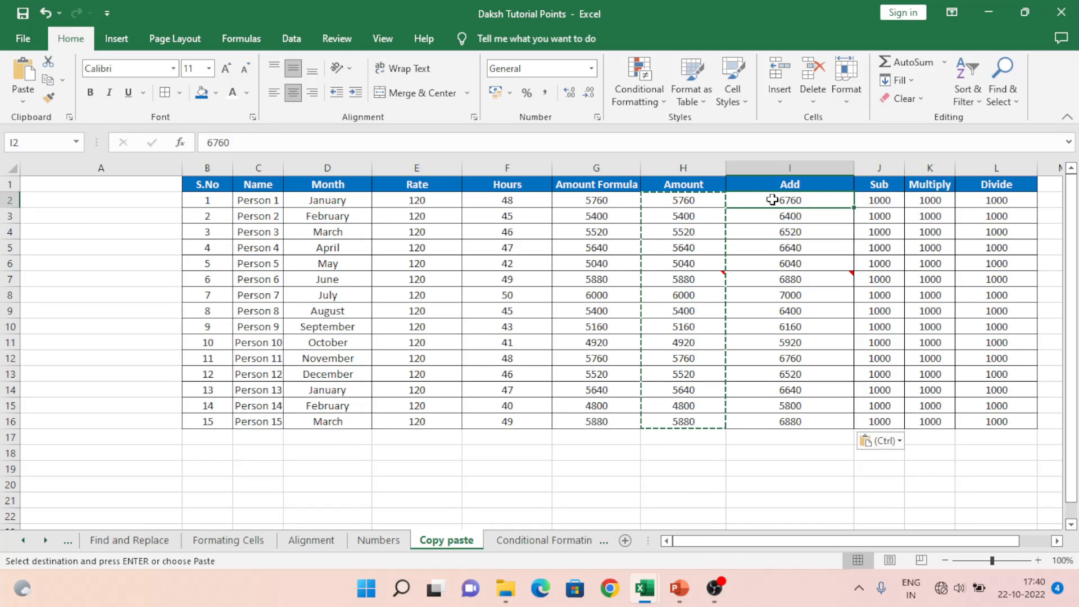
key("Right")
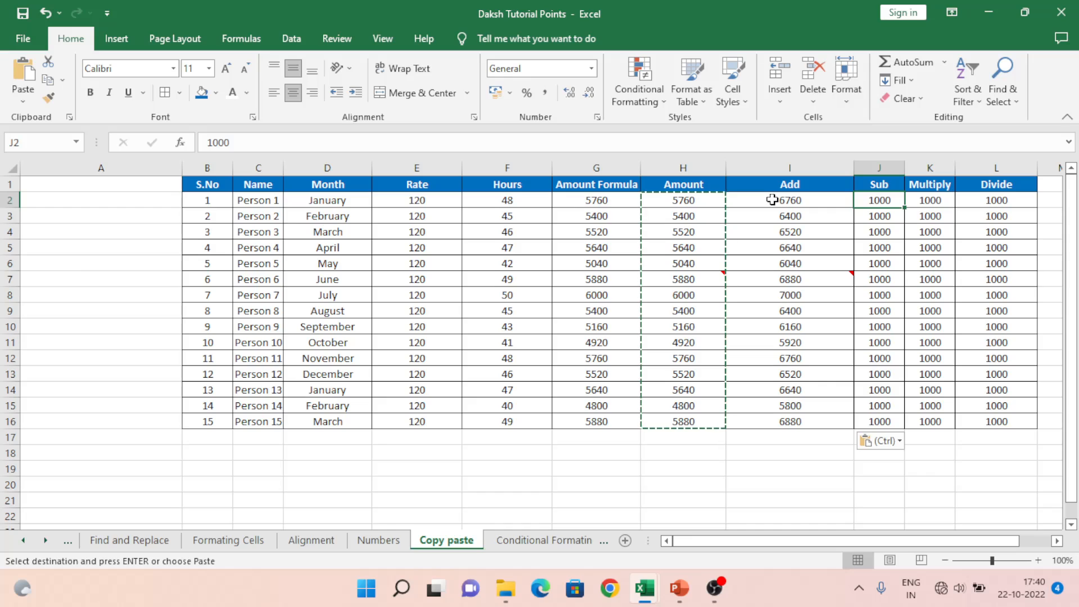
Step: Paste Special Subtract the Amounts into J2:J16 (-4760 to -4880) and widen column J
key("ctrl+alt+v")
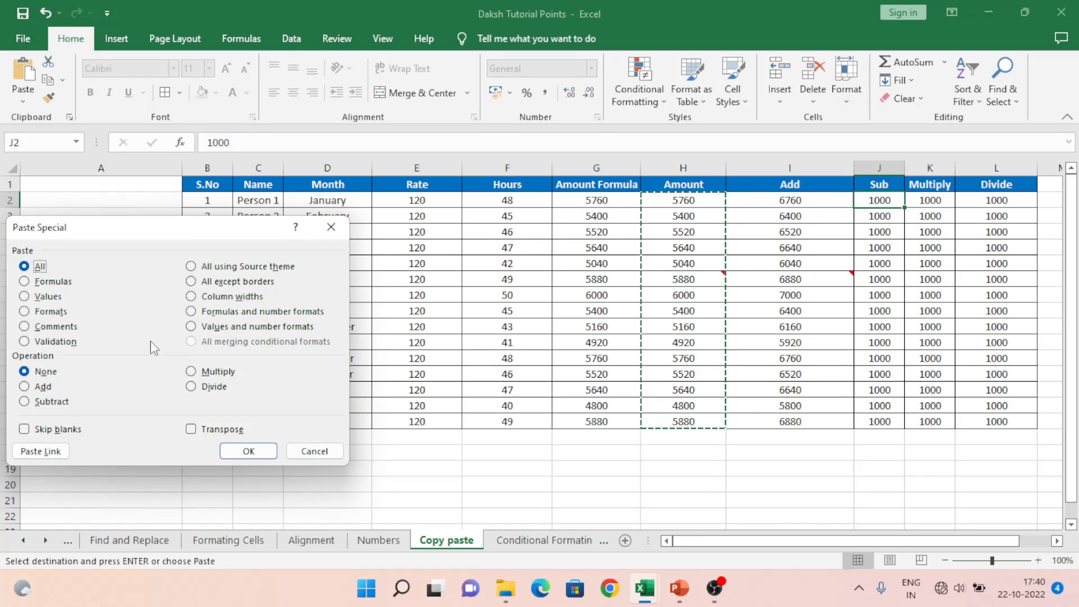
left_click(48, 404)
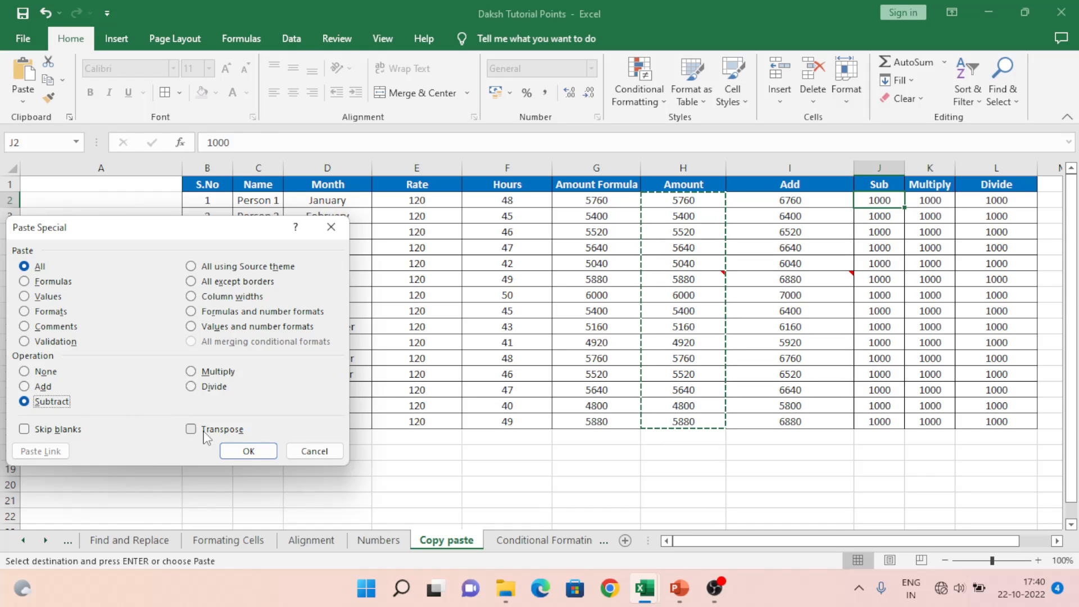
left_click(243, 450)
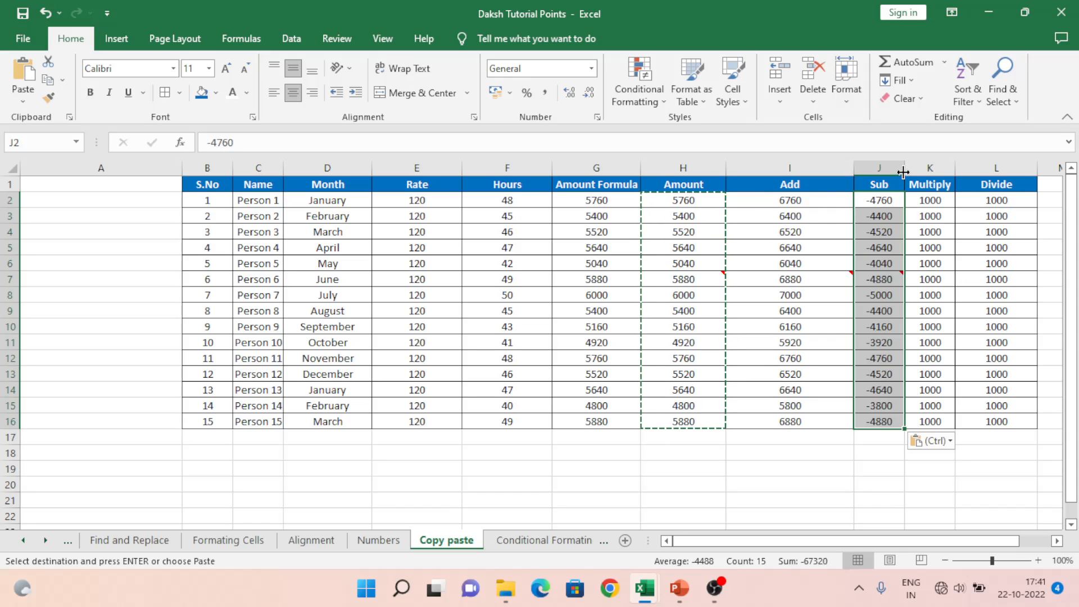
left_click_drag(904, 173, 921, 173)
left_click(953, 198)
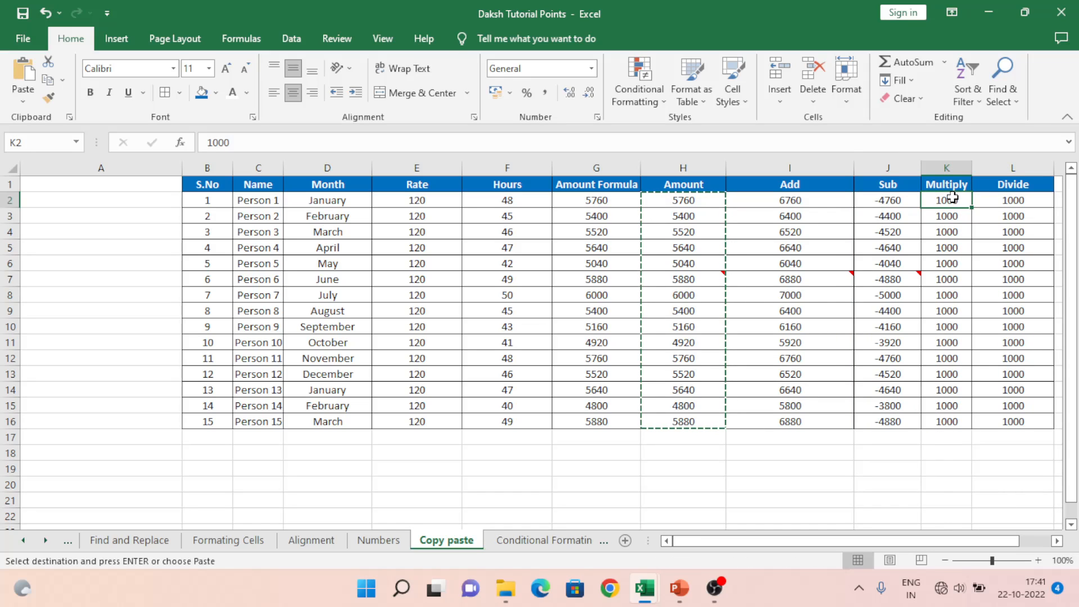
Step: Paste into the Multiply column with Divide by mistake, then undo it
key("alt+e")
key("s")
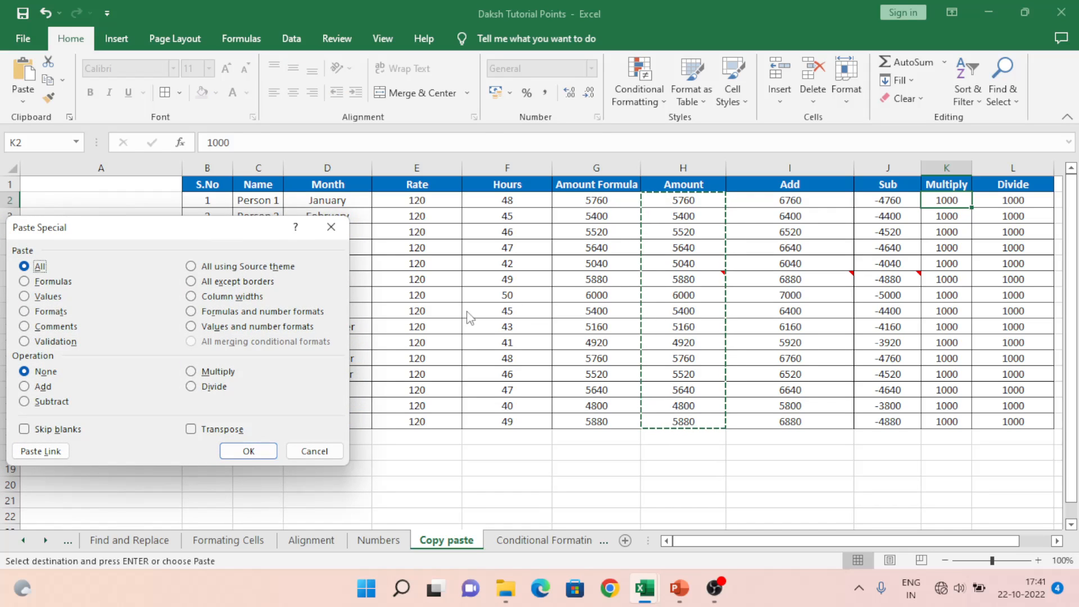
left_click(191, 371)
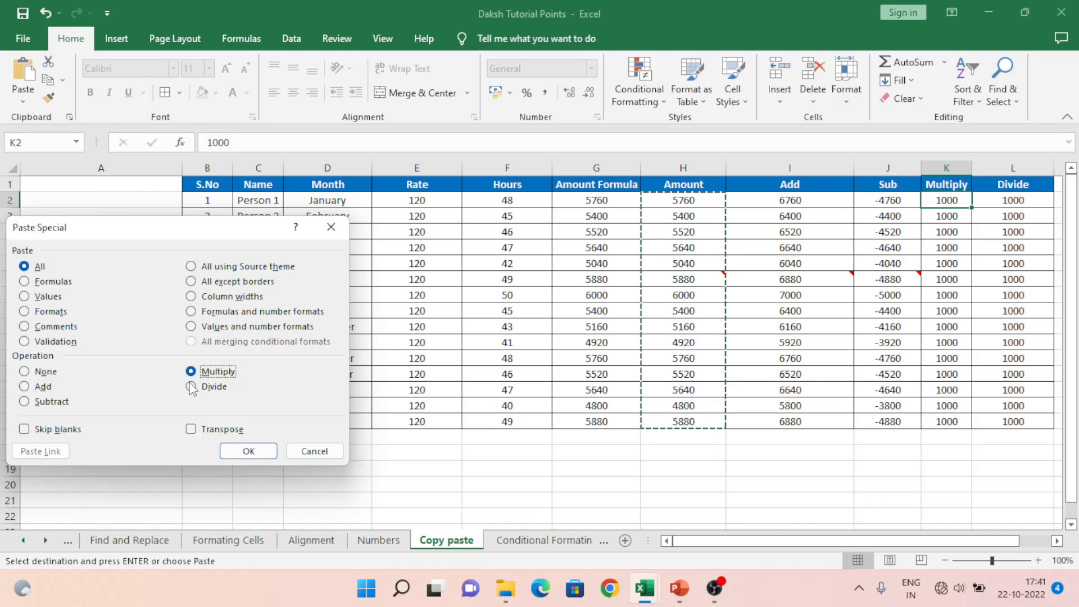
left_click(191, 387)
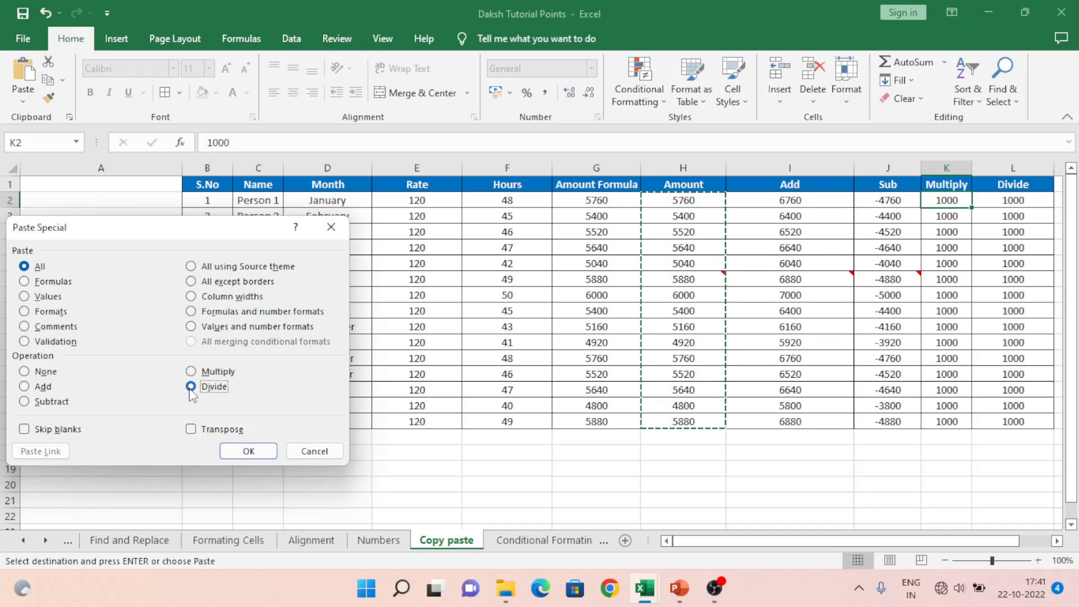
left_click(248, 453)
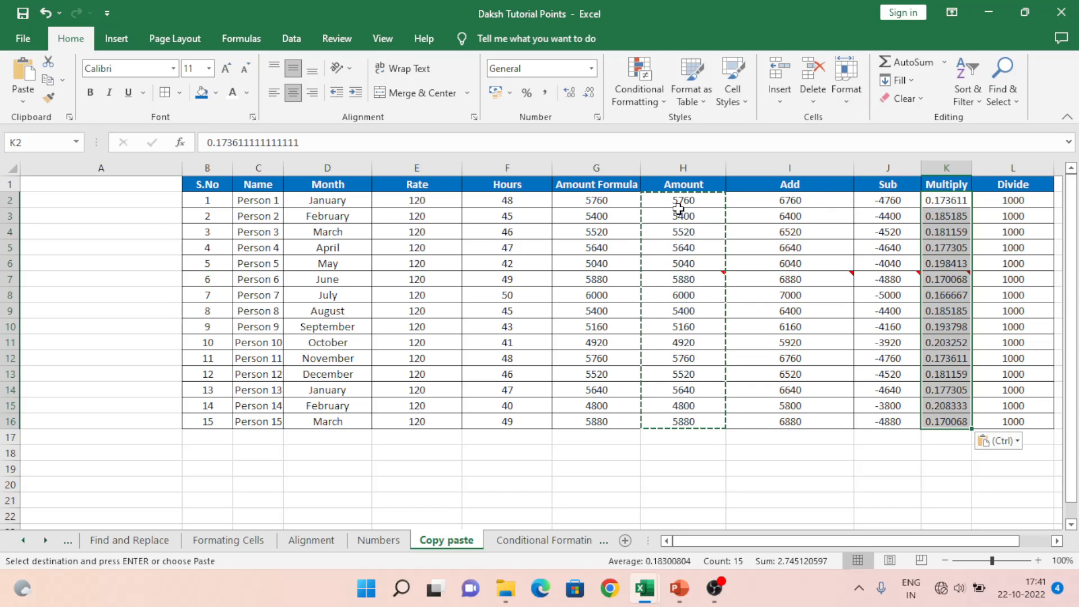
left_click(1020, 200)
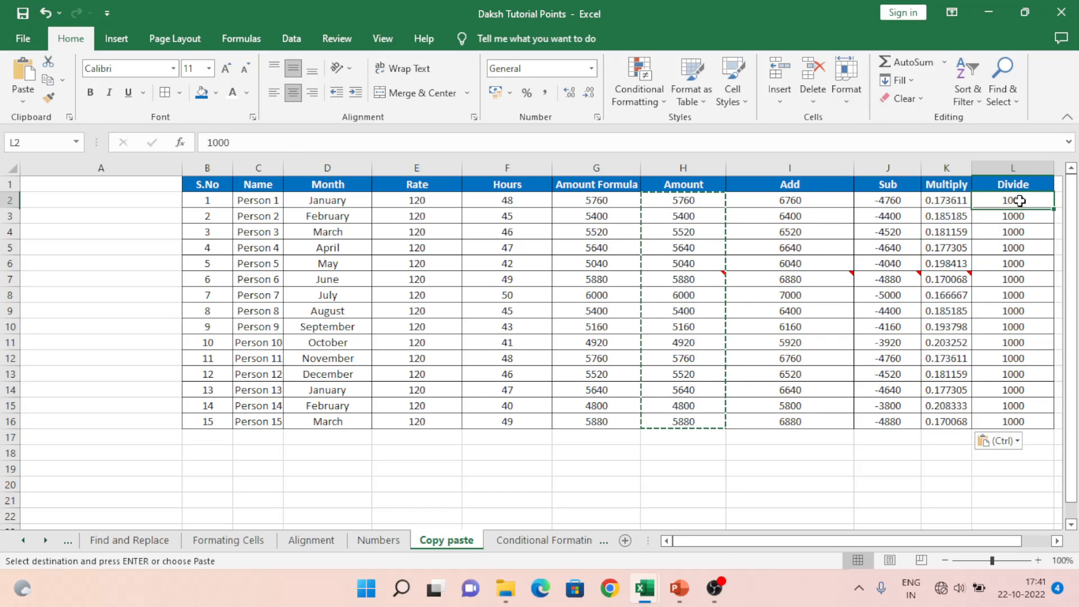
key("Left")
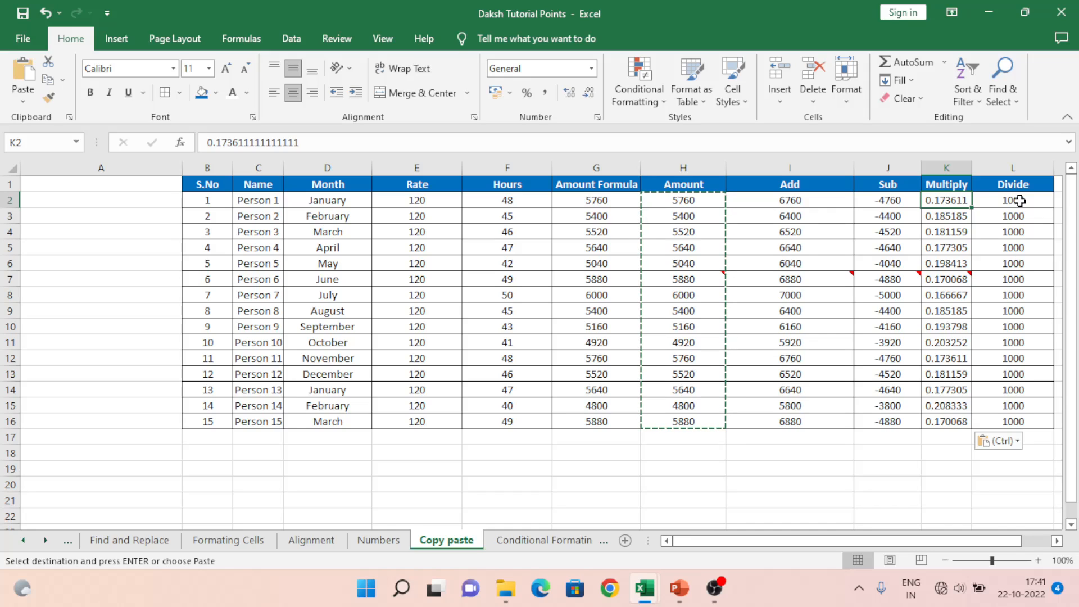
key("ctrl+z")
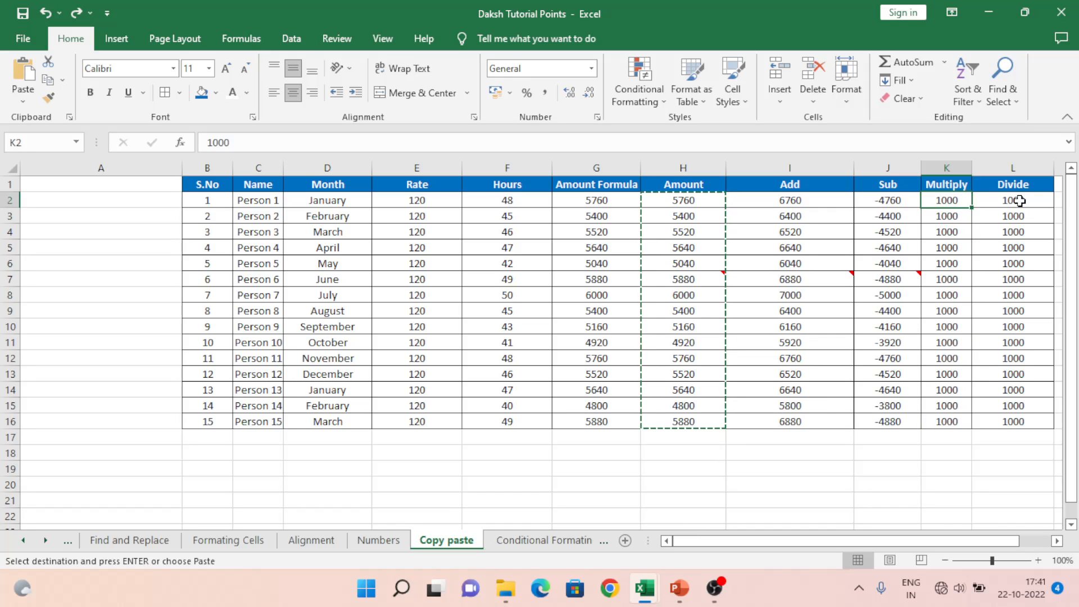
Step: Reselect Amounts H2:H16 and Paste Special Multiply into K2:K16, giving 5760000 to 5880000
key("Left")
key("Left")
key("Left")
key("ctrl+shift+Down")
key("Right")
key("Right")
key("Right")
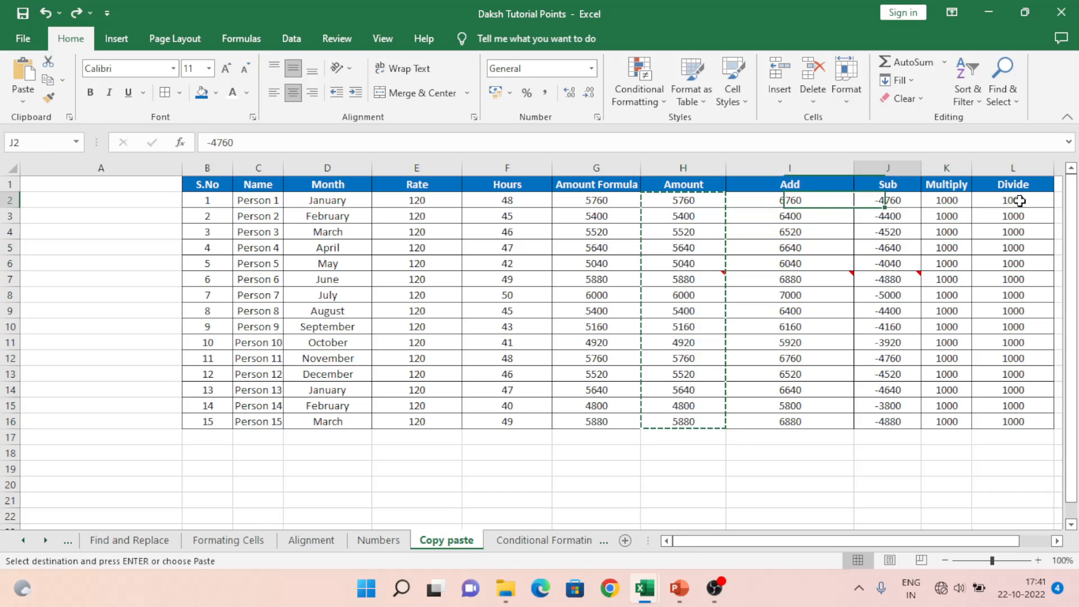
key("ctrl+alt+v")
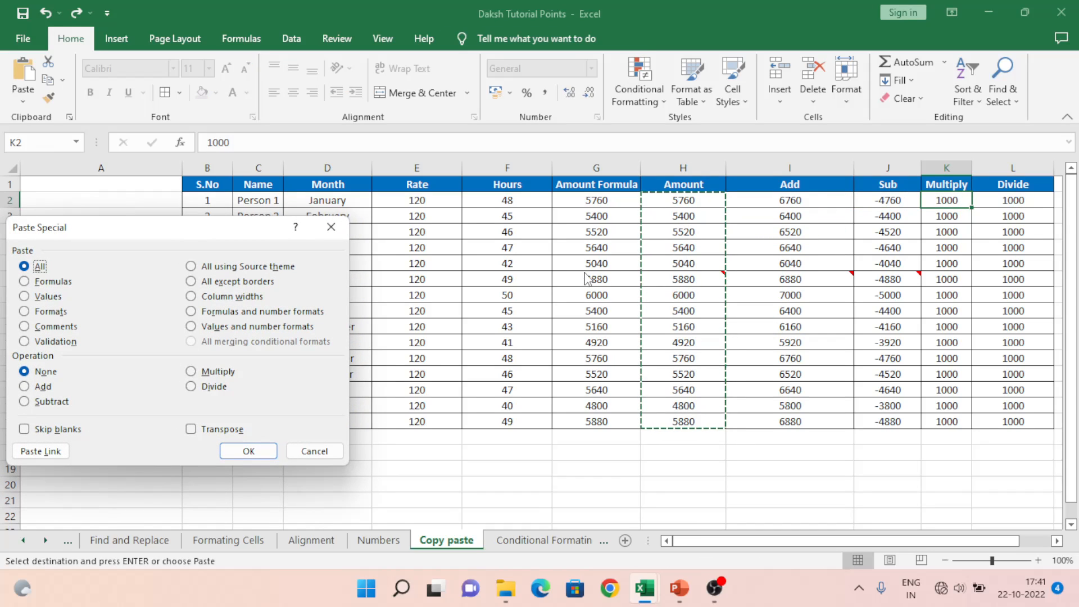
left_click(224, 373)
left_click(249, 452)
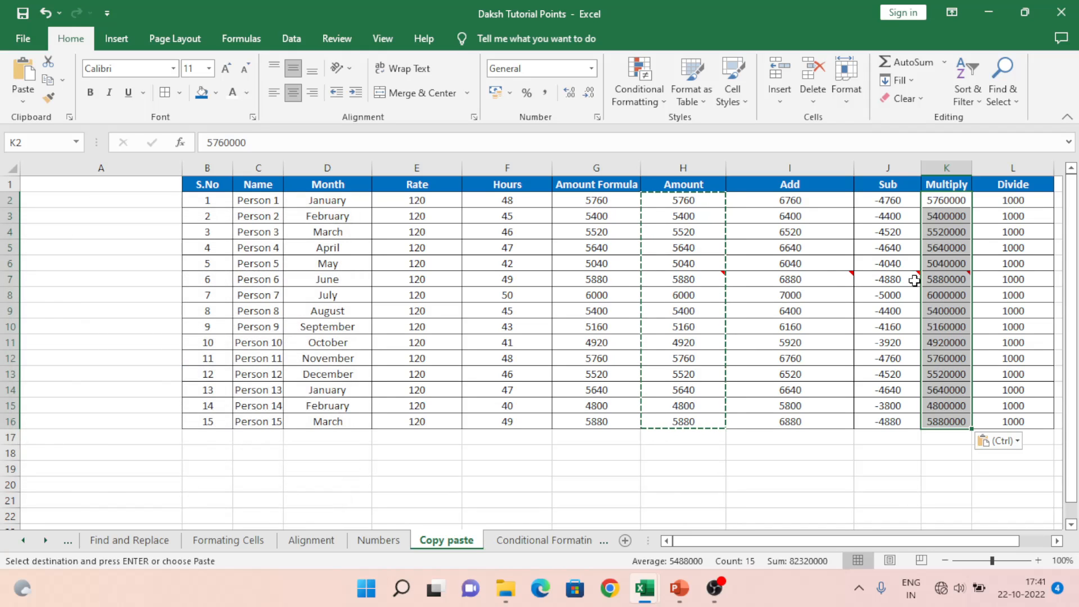
Step: Paste Special Divide into L2:L16, giving 0.173611111 in L2 through 0.170068027 in L16
left_click(995, 199)
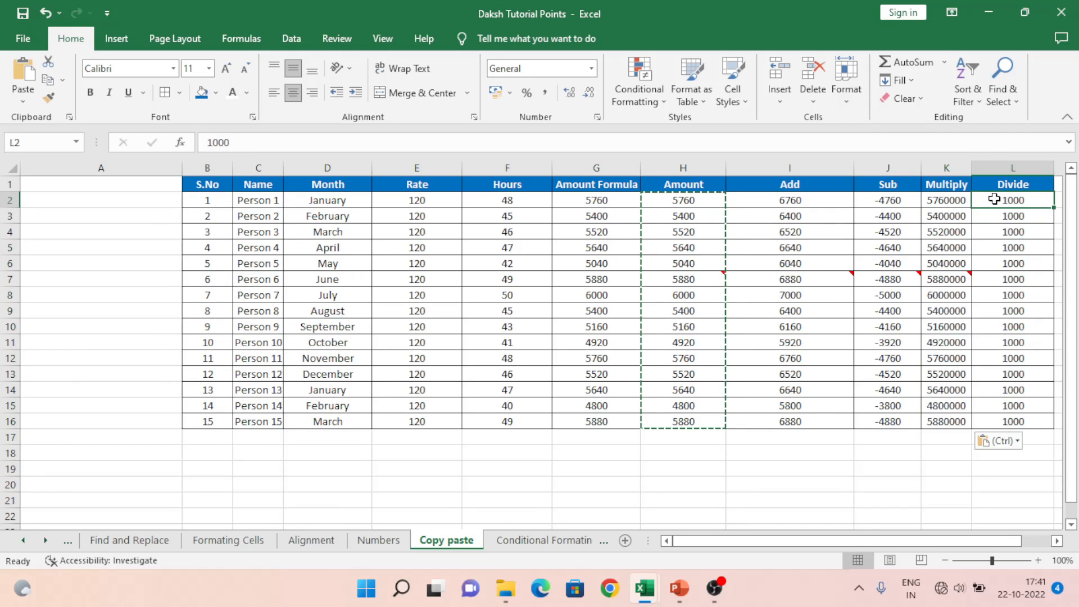
key("ctrl+alt+v")
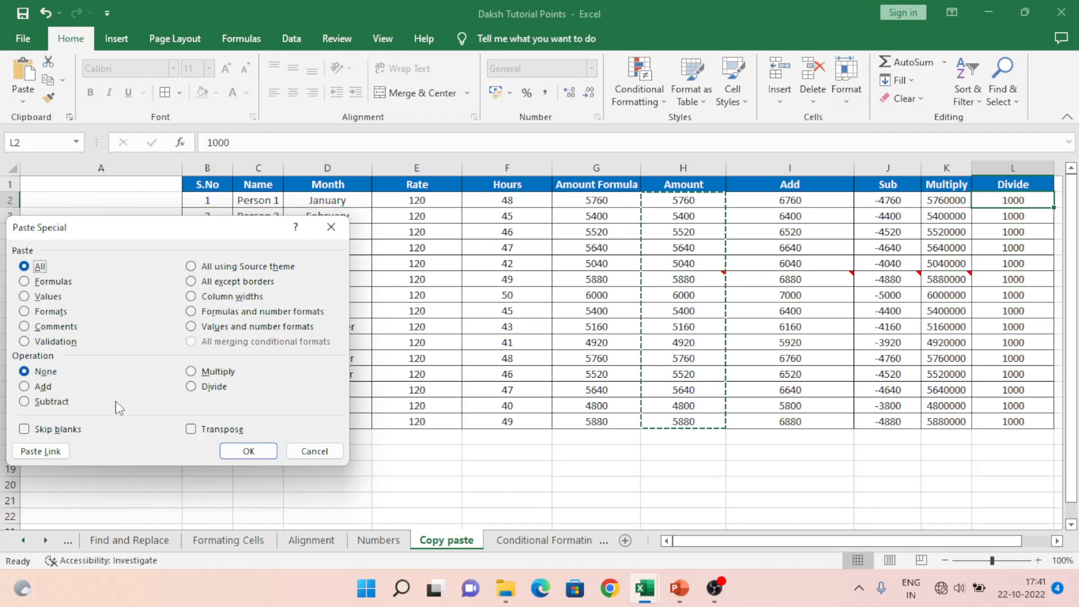
left_click(196, 387)
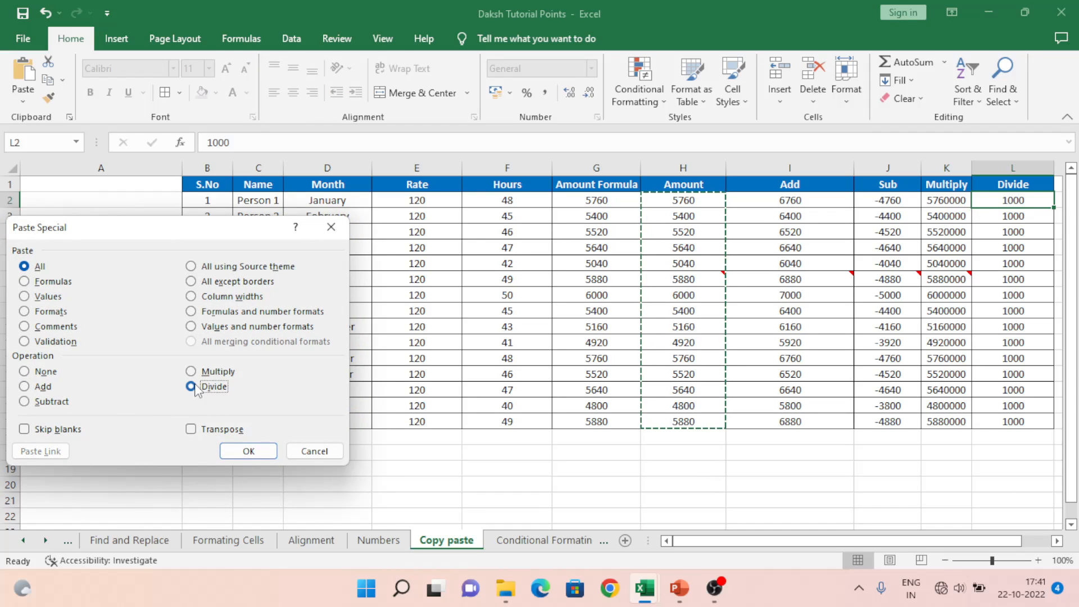
left_click(252, 450)
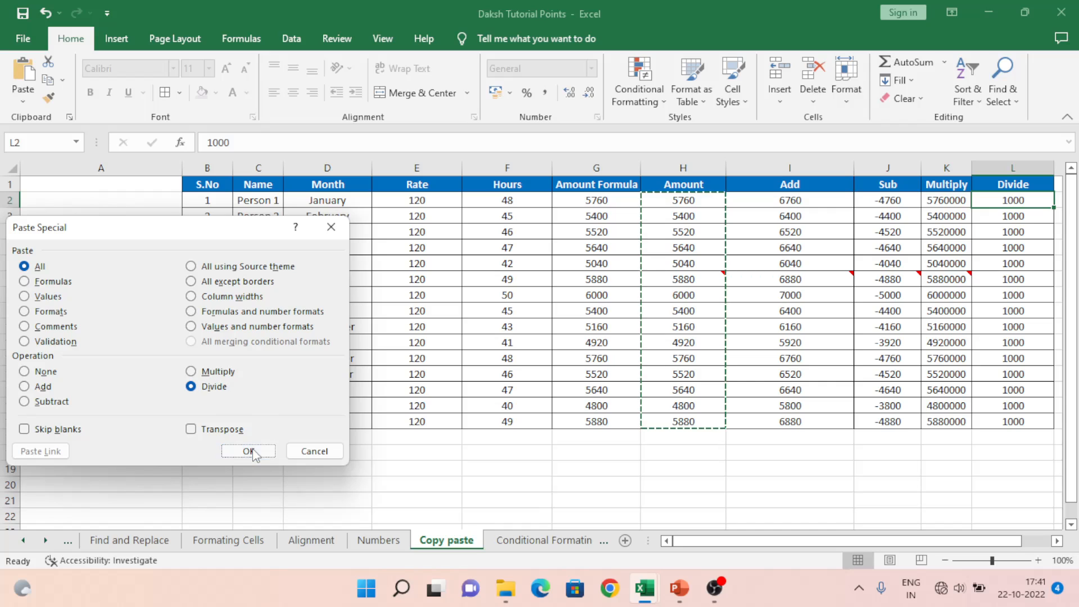
left_click(1010, 206)
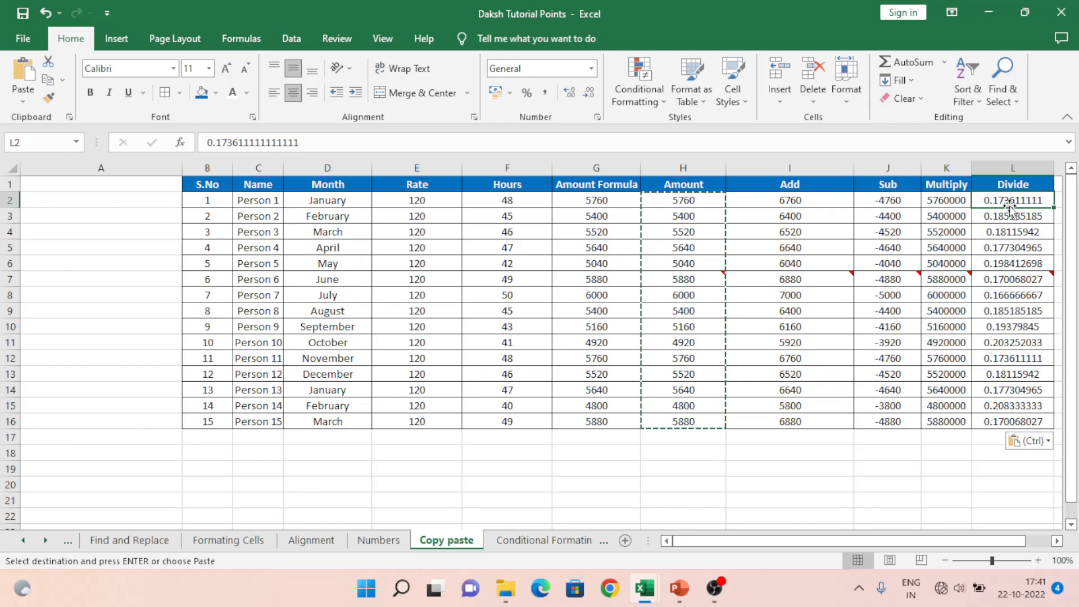
key("Right")
key("Left")
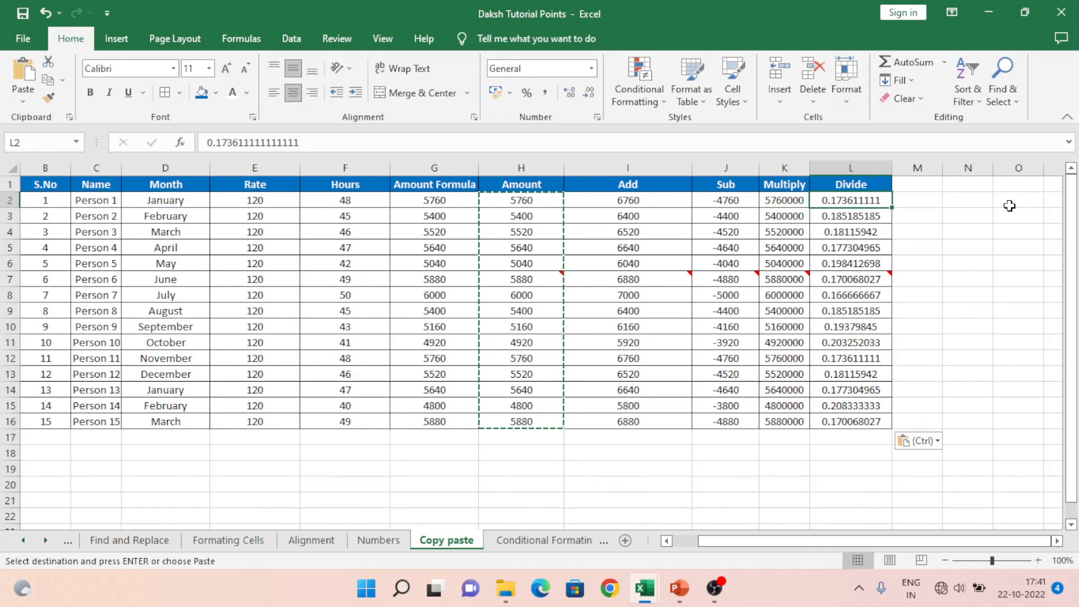
key("Left")
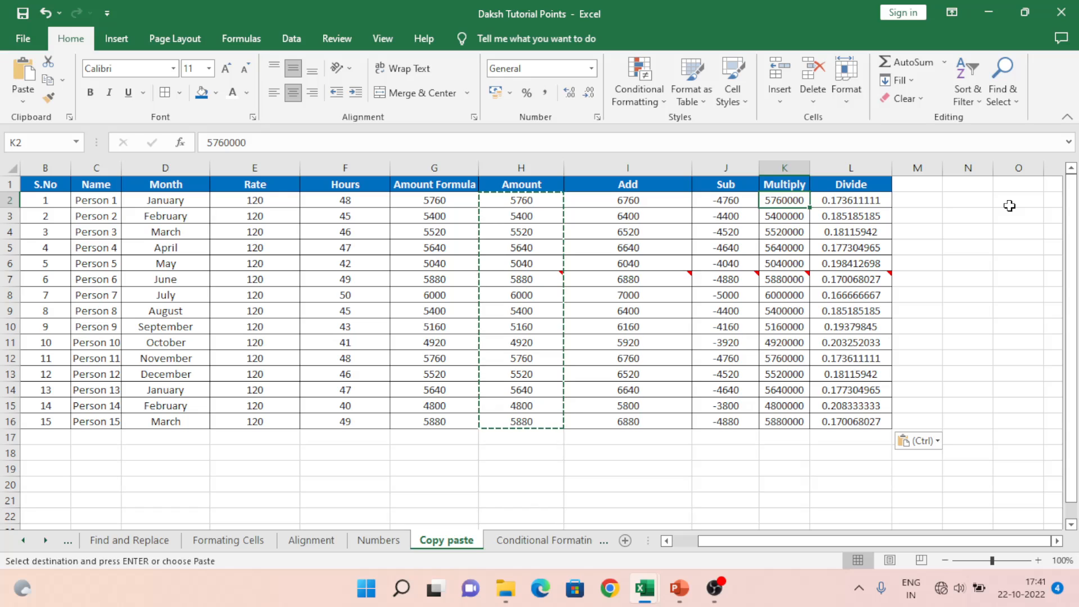
Step: Open Paste Special from the Rate cell E2 and cancel it without pasting
key("Right")
key("Left")
key("Left")
key("Left")
key("Left")
key("Left")
key("Left")
key("Left")
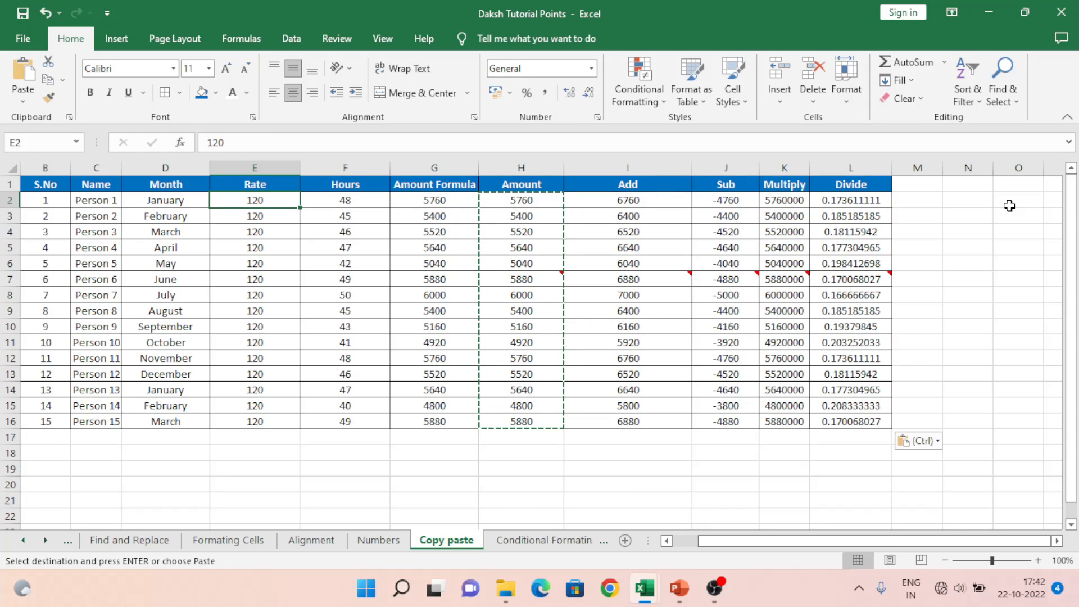
key("ctrl+alt+v")
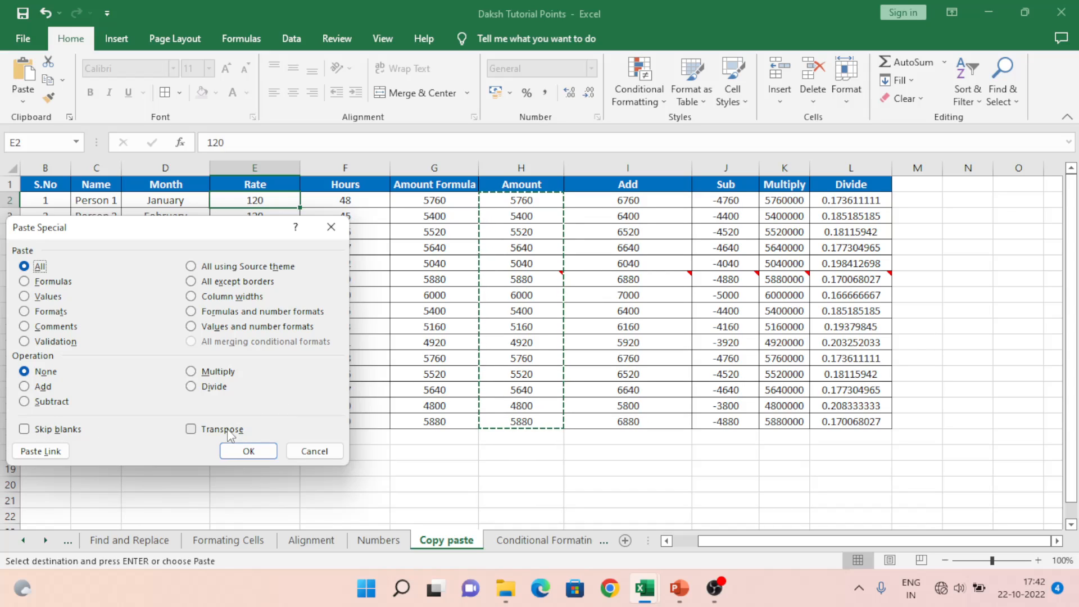
left_click(313, 451)
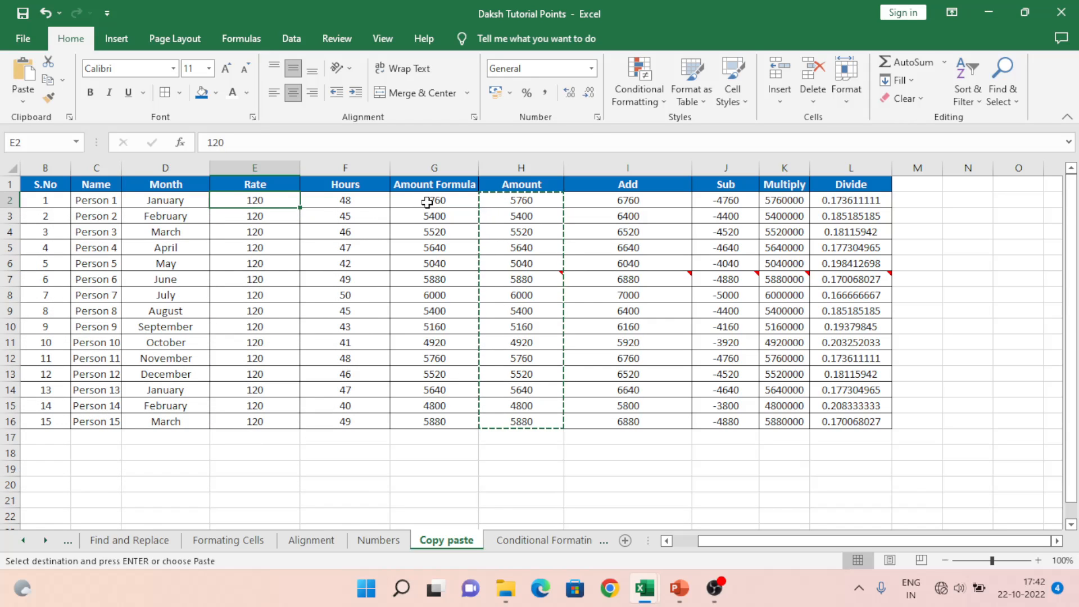
Step: Return along row 2 to its start and select column A
key("Right")
key("Right")
key("Right")
key("Right")
key("Right")
key("Right")
key("Right")
key("Right")
key("Right")
key("Right")
key("Right")
key("Right")
key("Right")
key("Right")
key("Left")
key("Left")
key("Left")
key("Left")
key("Left")
key("Left")
key("Left")
key("Left")
key("Left")
key("Left")
key("Left")
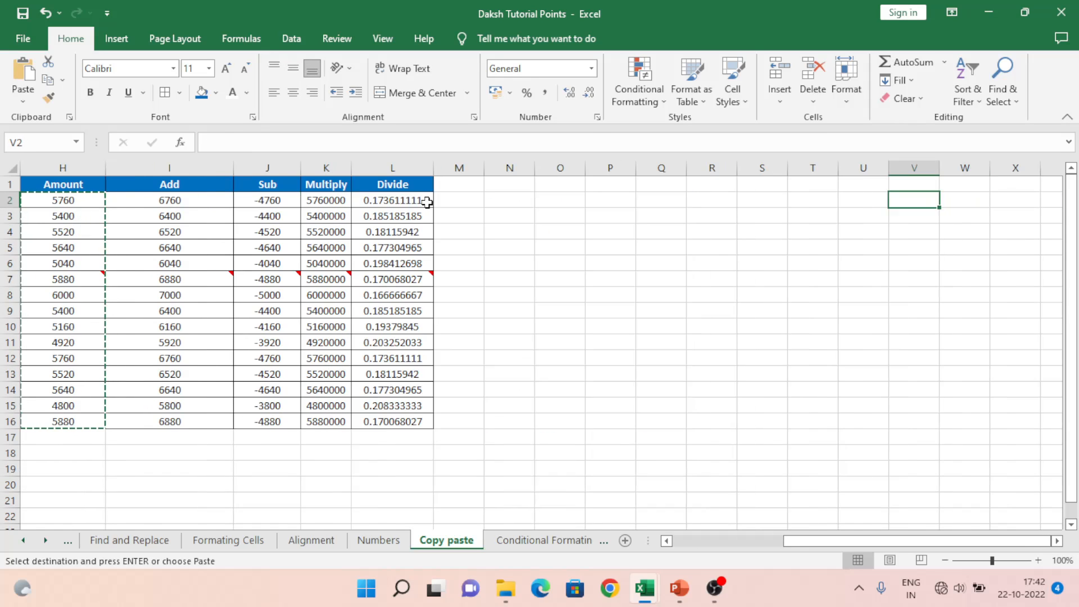
key("Home")
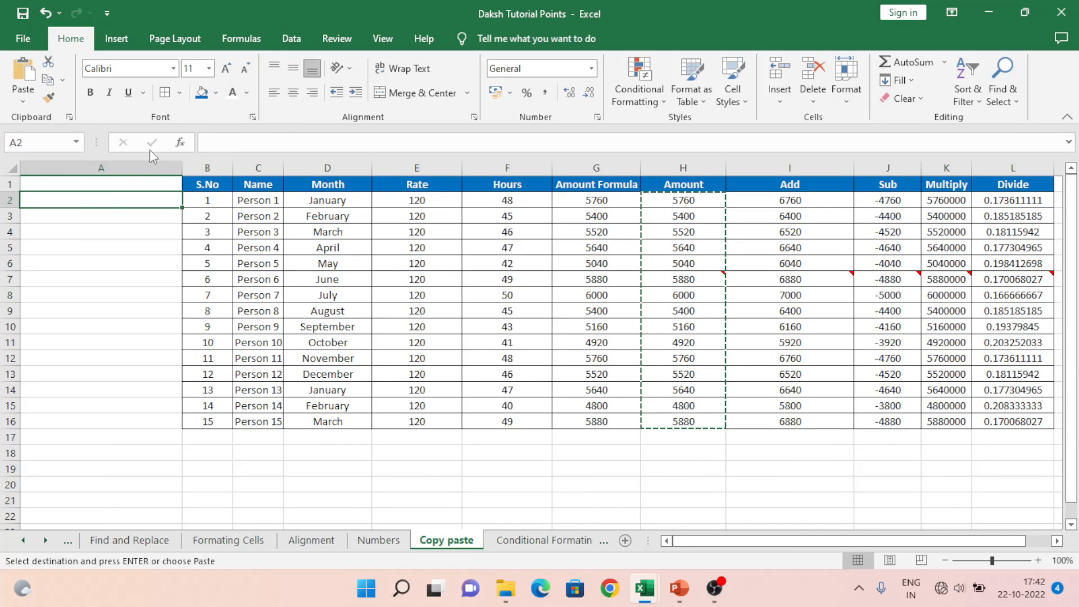
left_click(133, 164)
Step: Insert four blank columns before the payroll table and enter A in A2, A3 and A4
key("ctrl+shift+equal")
key("ctrl+shift+equal")
key("ctrl+shift+equal")
key("ctrl+shift+equal")
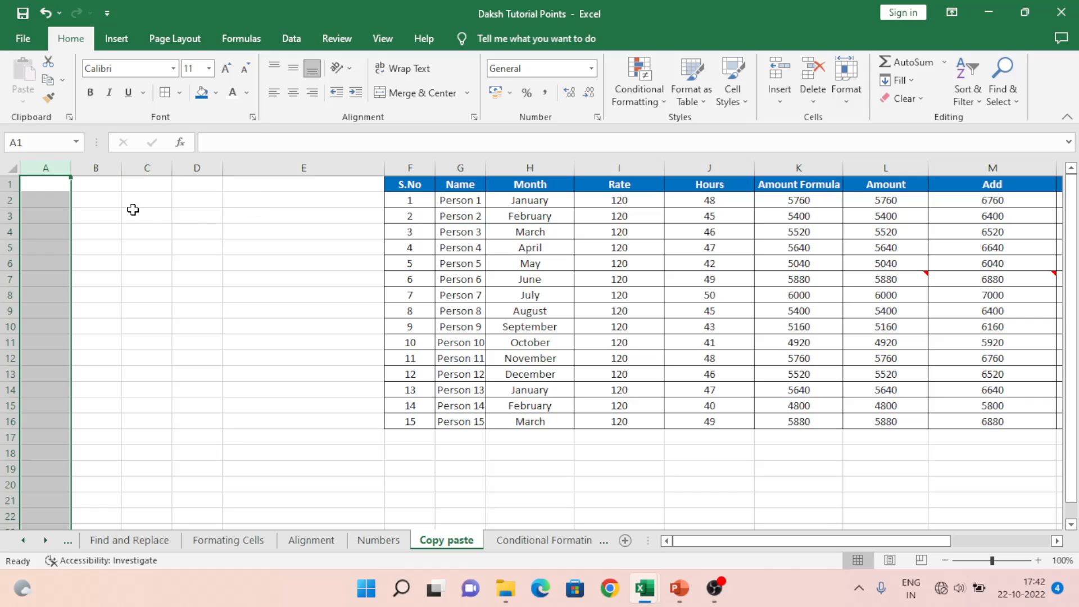
left_click(90, 200)
left_click(60, 201)
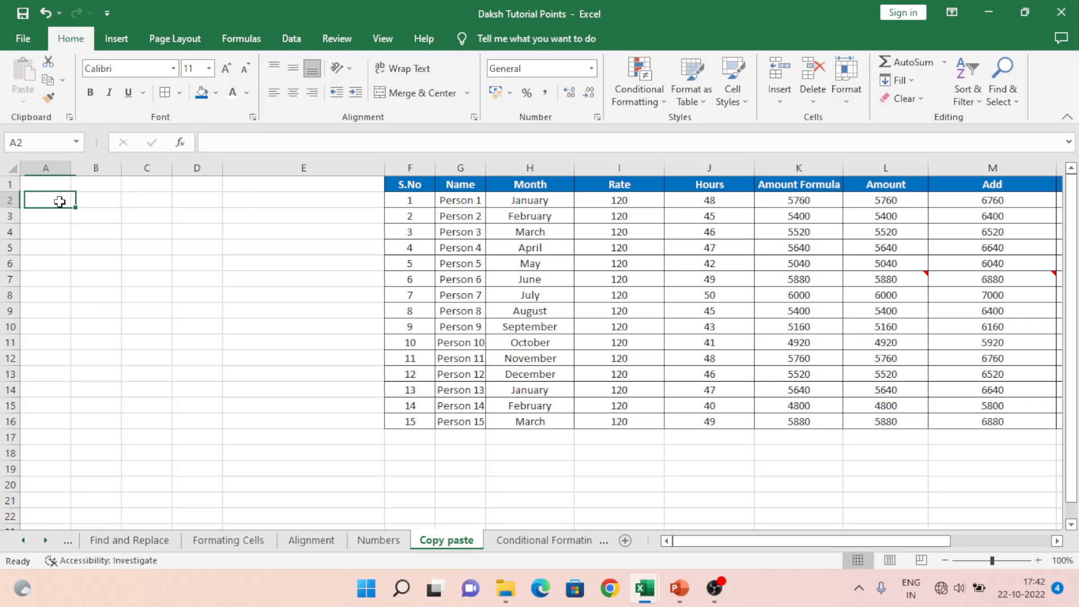
type("A")
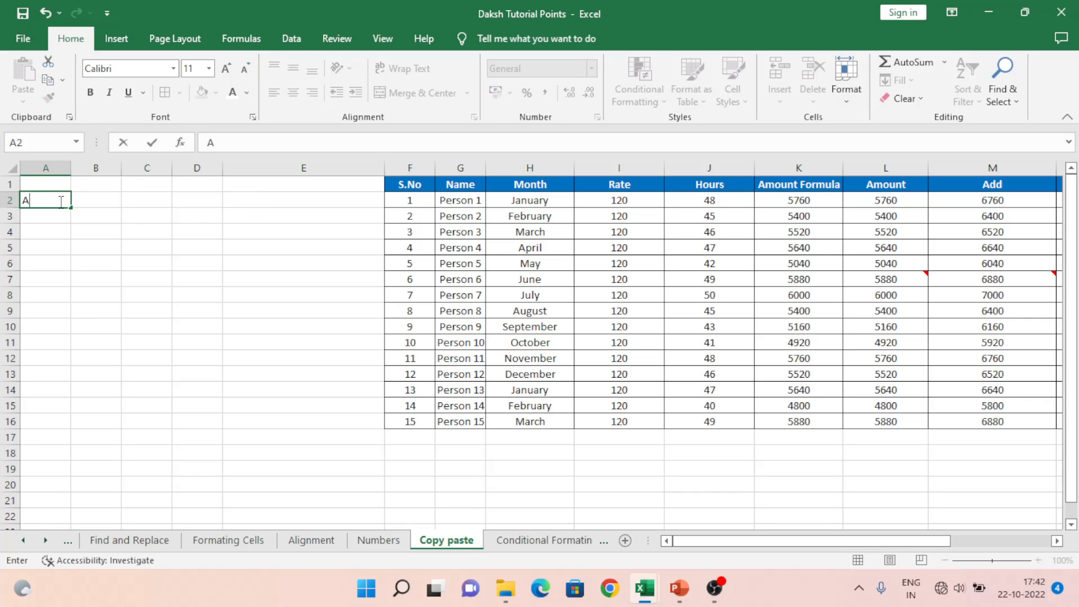
key("Return")
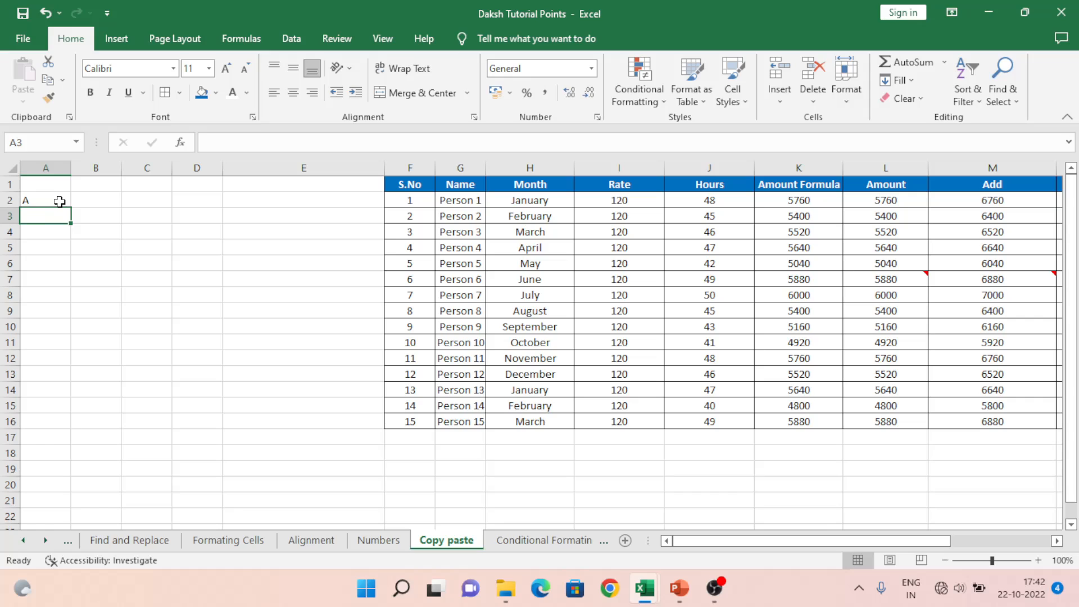
type("A")
key("Return")
type("AS")
key("Return")
key("Up")
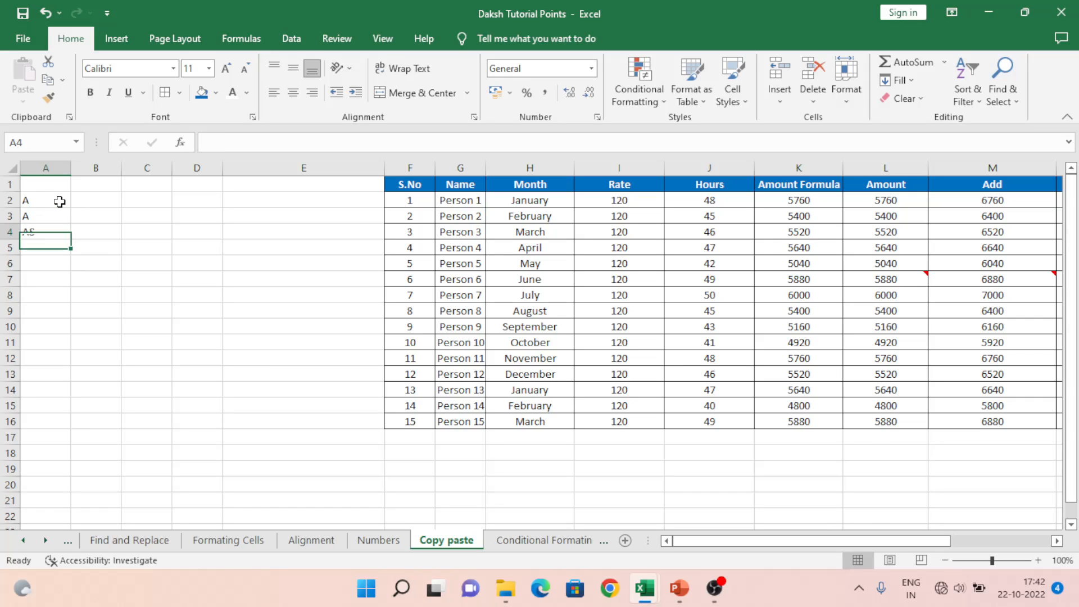
type("A")
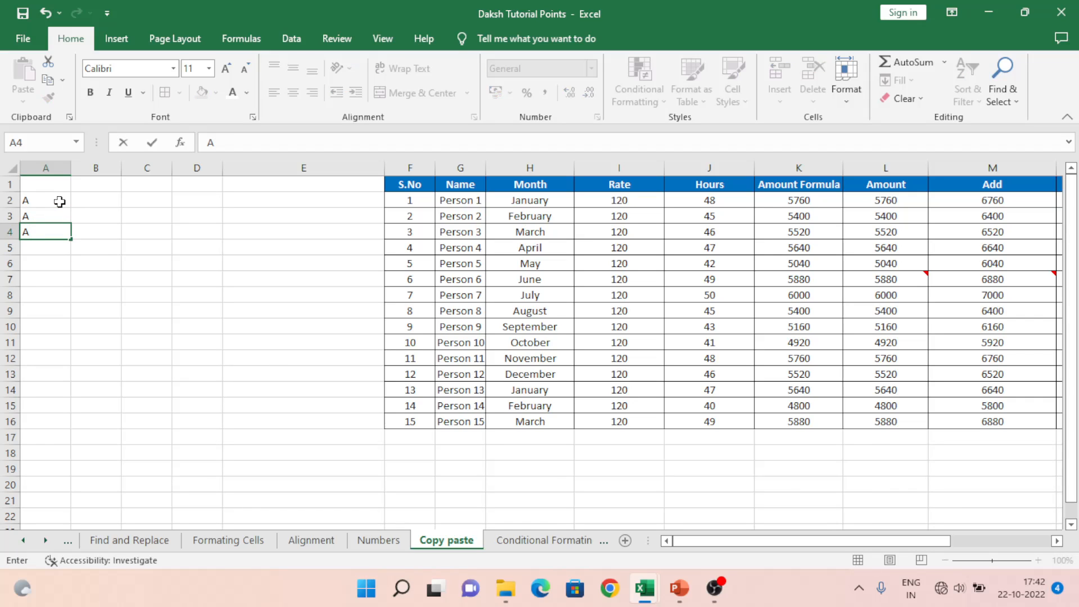
key("Return")
key("Return")
key("Return")
Step: Enter A in cells A7, A8, A12 and A15, leaving the rows between blank
type("A")
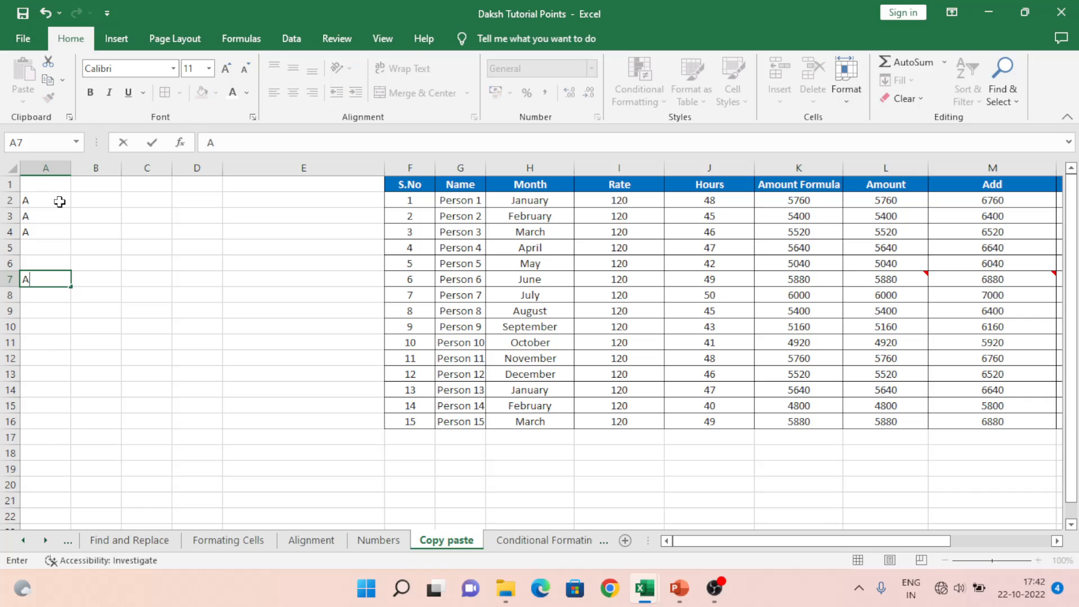
key("Return")
type("A")
key("Return")
key("Return")
key("Return")
key("Return")
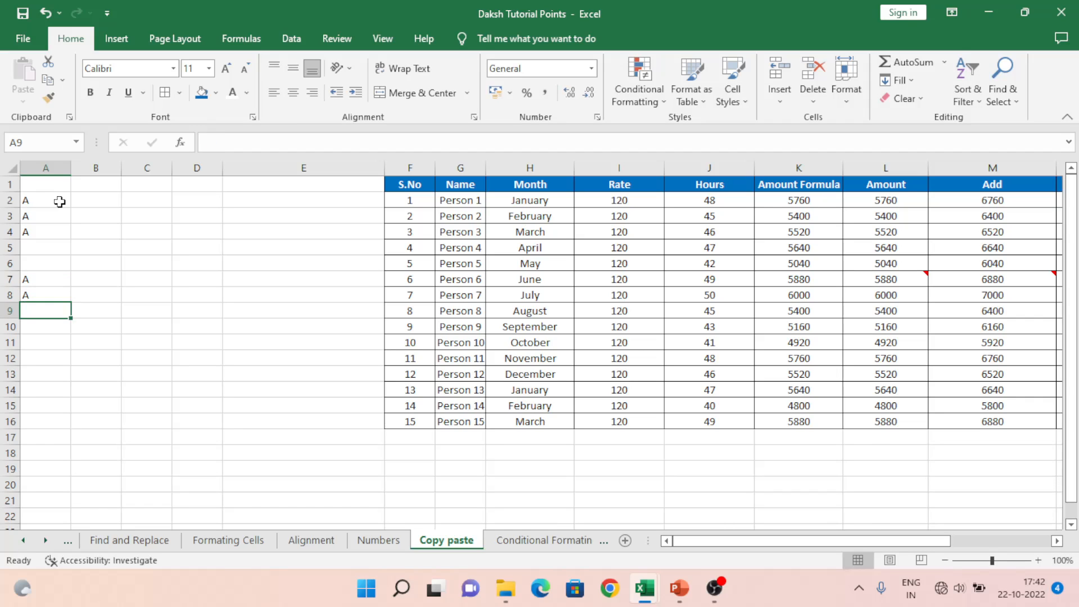
type("A")
key("Return")
key("Return")
key("Return")
key("Return")
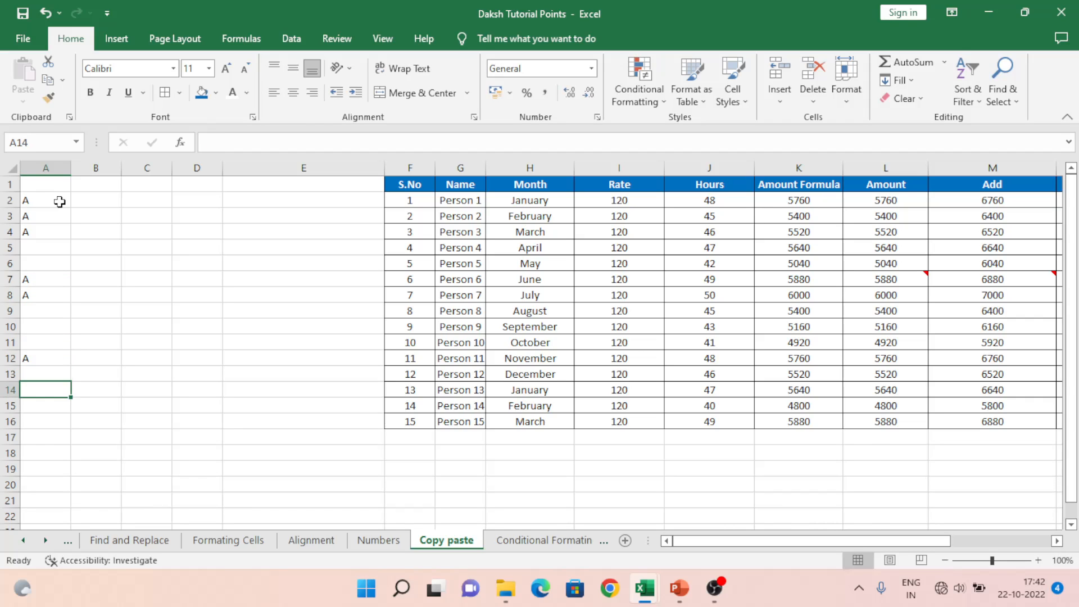
type("S")
key("Up")
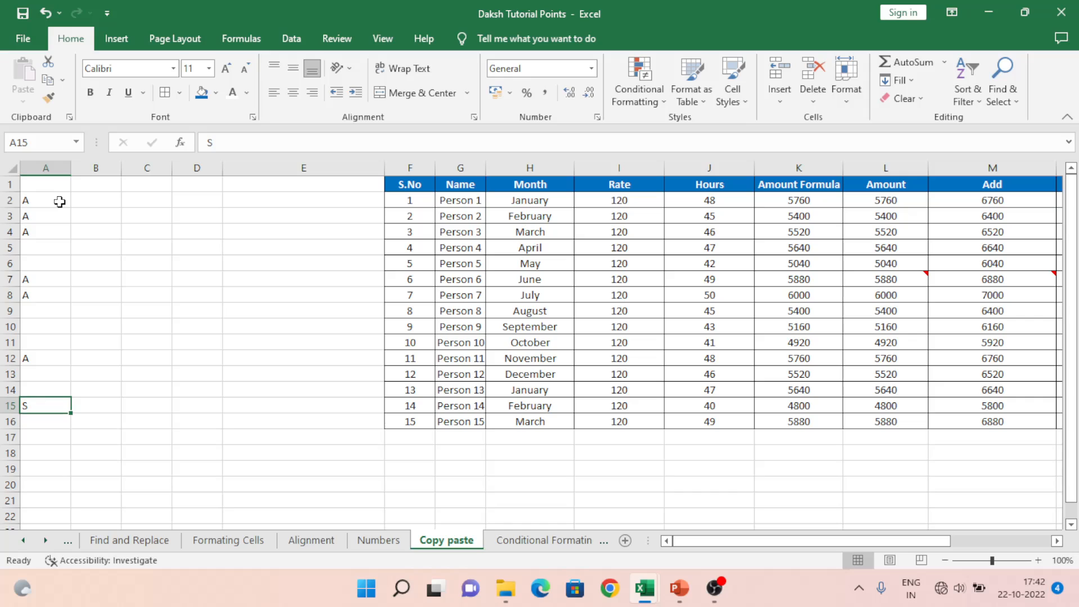
type("A")
key("Return")
key("Up")
key("Right")
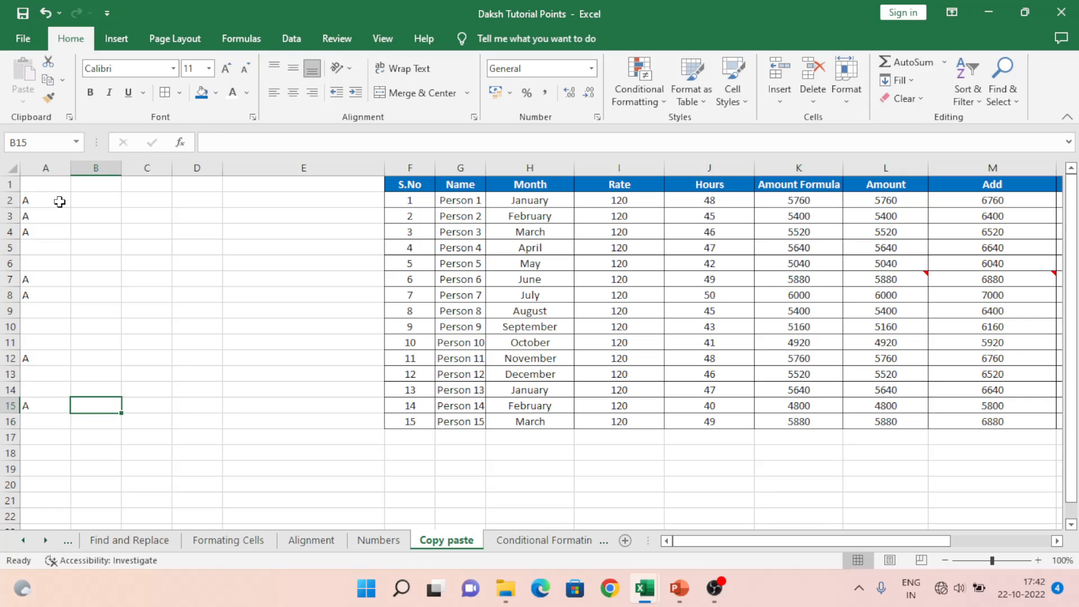
key("ctrl+Up")
key("Down")
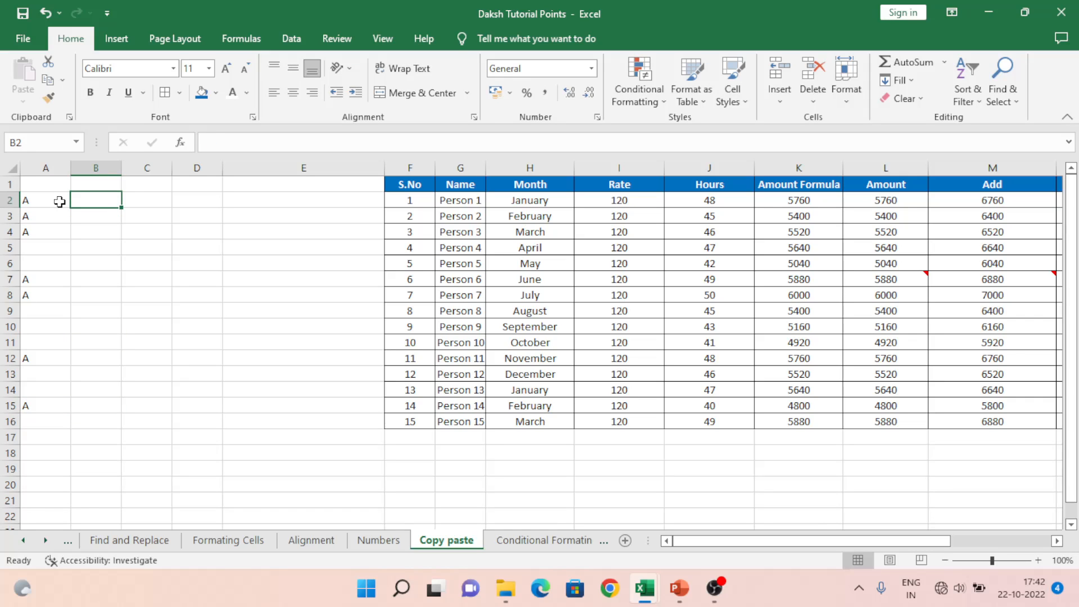
Step: Type B in B2 and copy it down so B2:B15 all hold B
type("B")
key("Return")
key("Up")
key("ctrl+c")
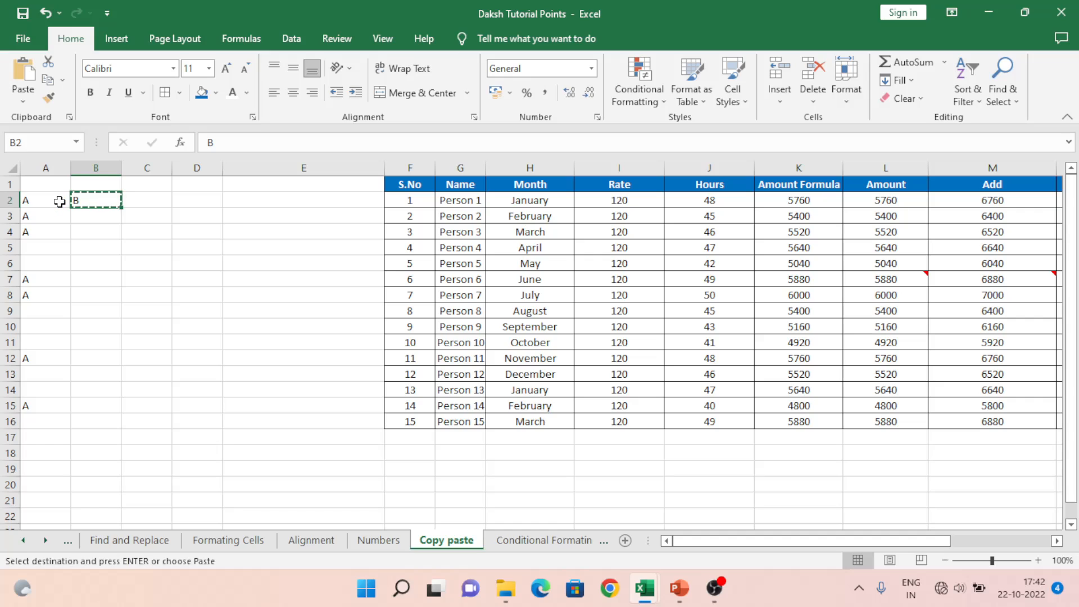
key("shift+Down")
key("shift+Down")
key("shift+Down")
key("shift+Down")
key("shift+Down")
key("shift+Down")
key("shift+Down")
key("shift+Down")
key("shift+Down")
key("shift+Down")
key("shift+Down")
key("shift+Down")
key("shift+Down")
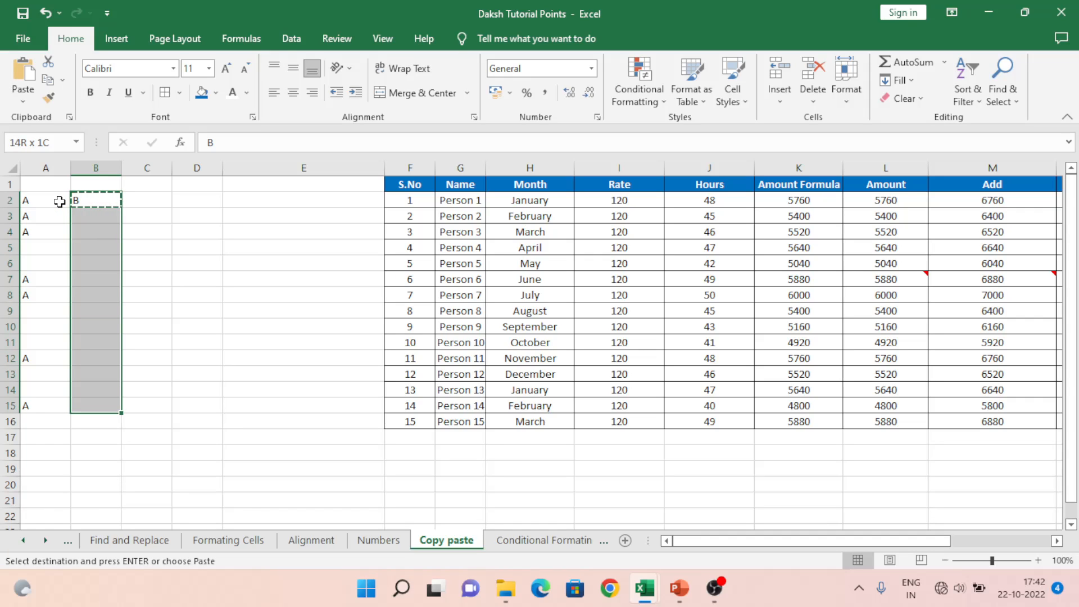
key("ctrl+c")
key("Left")
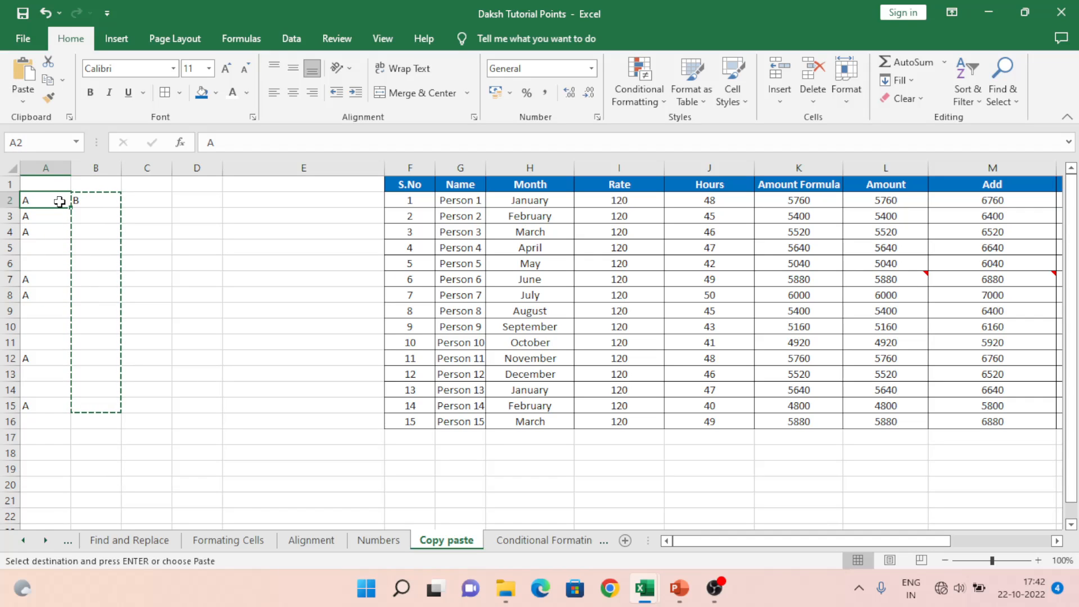
key("shift+Down")
key("shift+Down")
key("shift+Down")
key("Right")
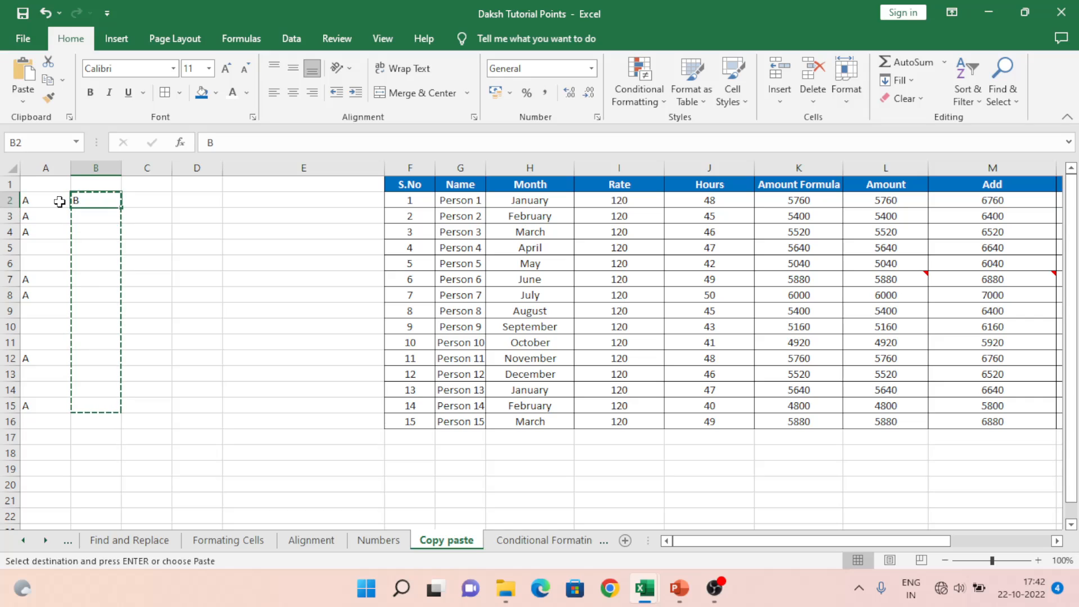
key("shift+Down")
key("shift+Down")
key("shift+Down")
key("shift+Down")
key("shift+Down")
key("shift+Down")
key("shift+Down")
key("shift+Down")
key("shift+Down")
key("shift+Down")
key("shift+Down")
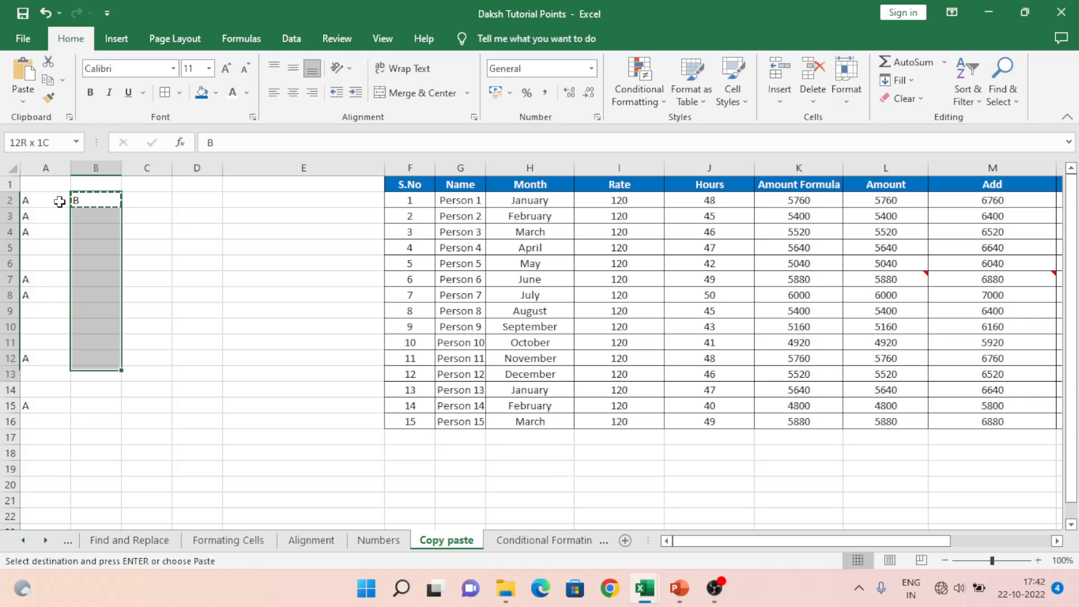
key("shift+Down")
key("shift+Down")
key("shift+Down")
key("shift+Down")
key("shift+Up")
key("shift+Up")
key("ctrl+v")
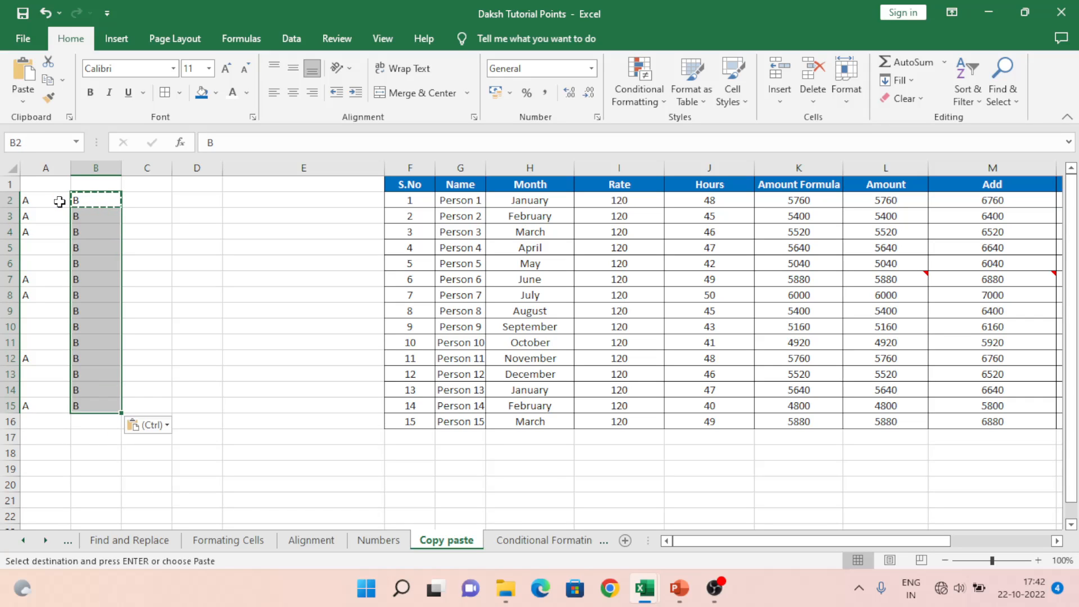
Step: Copy A2:A15 and open Paste Special with B2 as the destination
left_click(59, 201)
key("Escape")
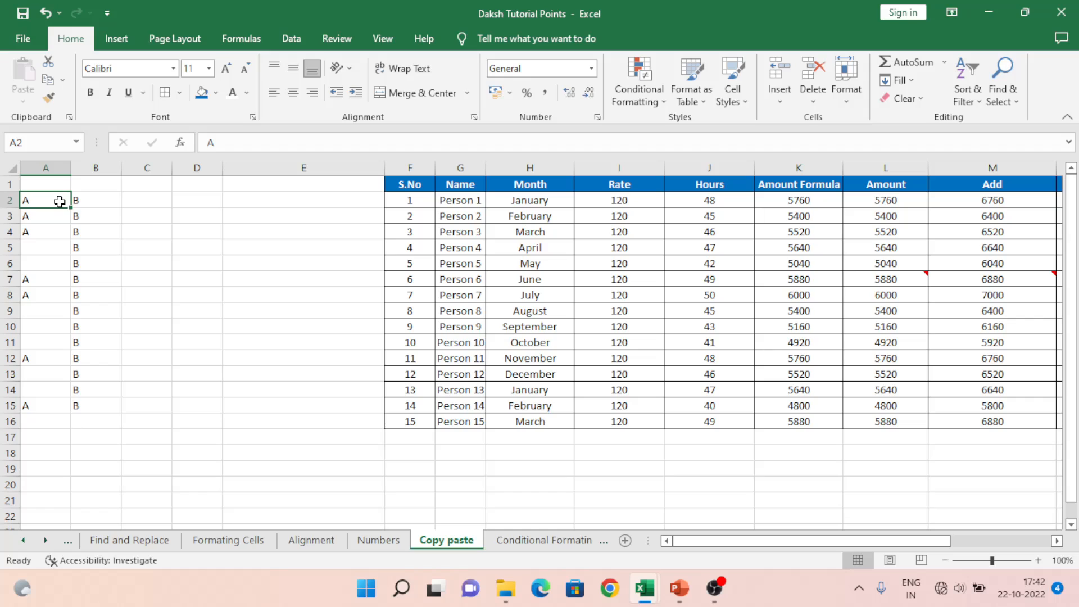
key("Right")
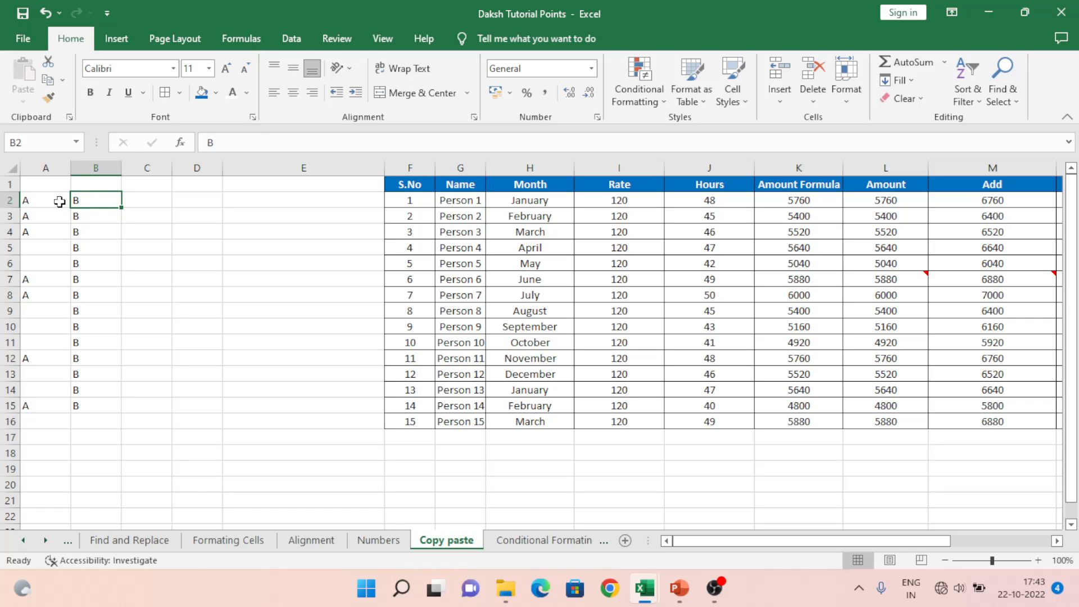
key("Left")
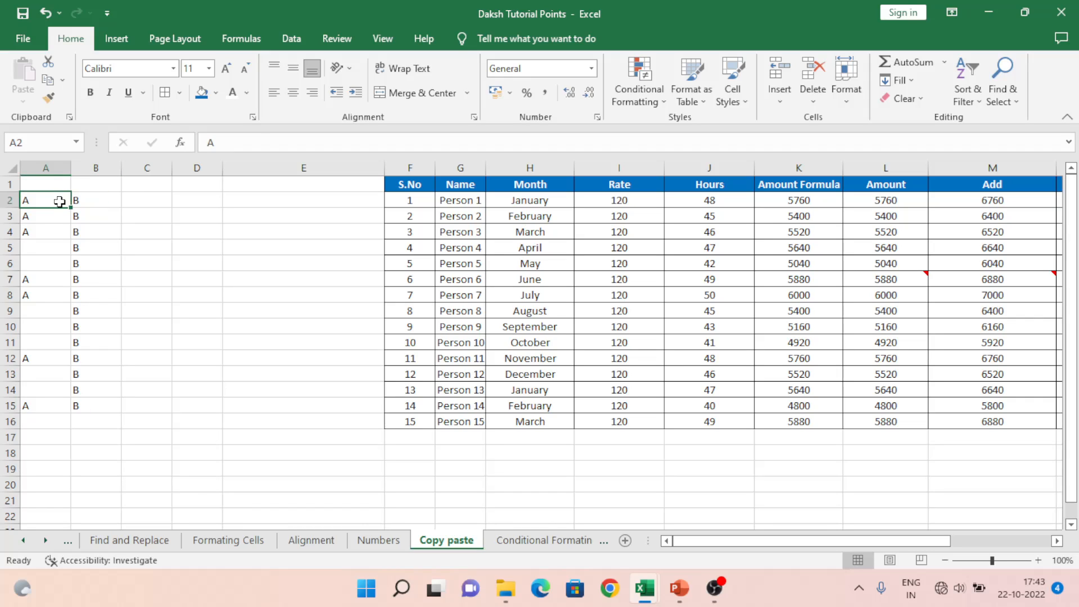
key("shift+Down")
key("shift+Down")
key("shift+Down")
key("shift+Down")
key("shift+Down")
key("shift+Down")
key("shift+Down")
key("shift+Down")
key("shift+Down")
key("shift+Down")
key("shift+Down")
key("shift+Down")
key("shift+Down")
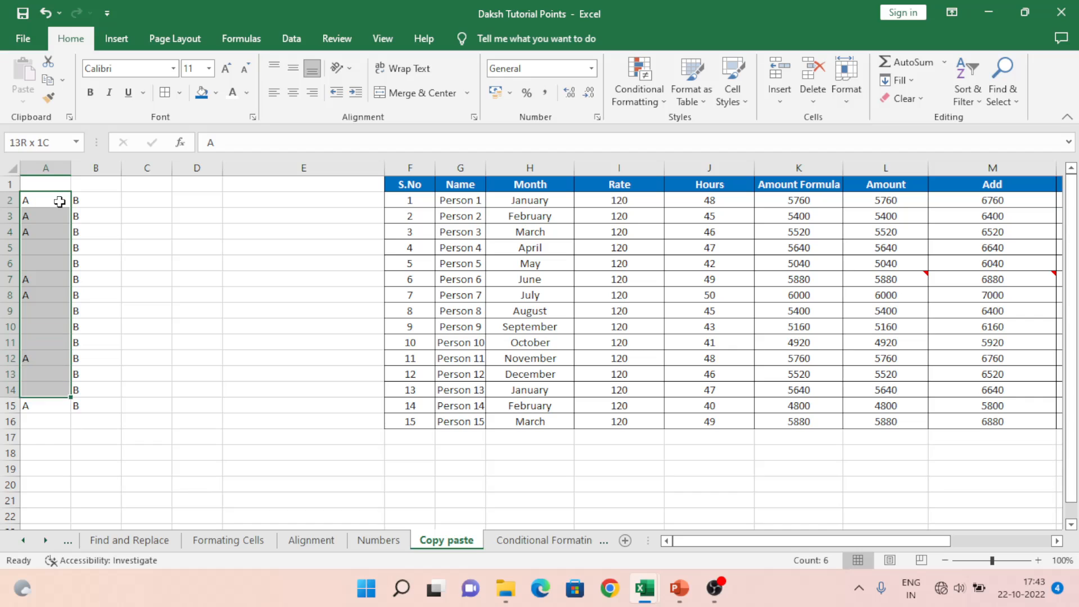
key("ctrl+c")
key("Right")
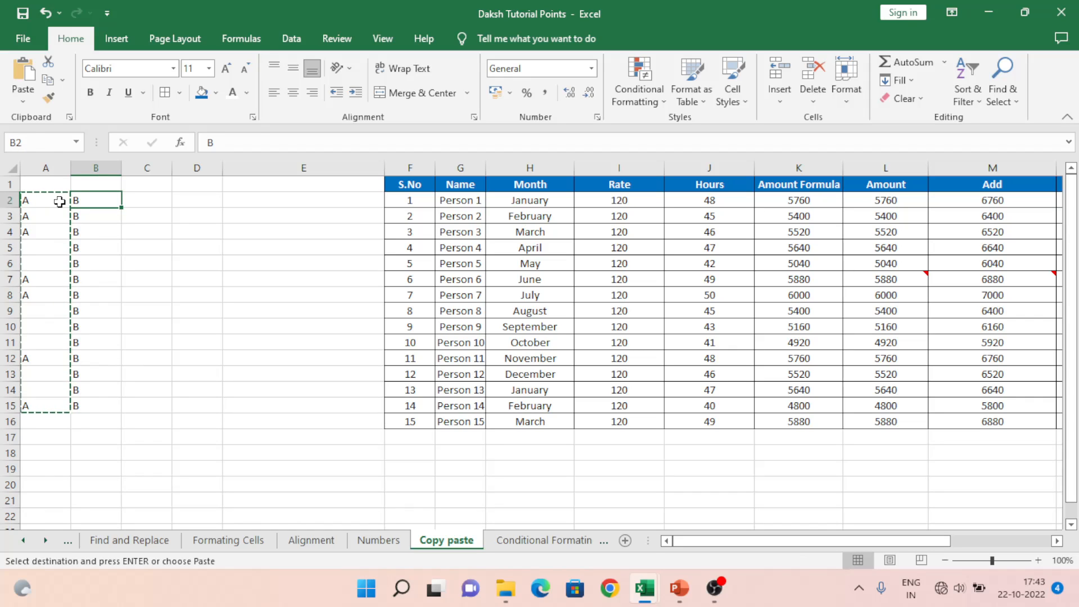
key("ctrl+alt+v")
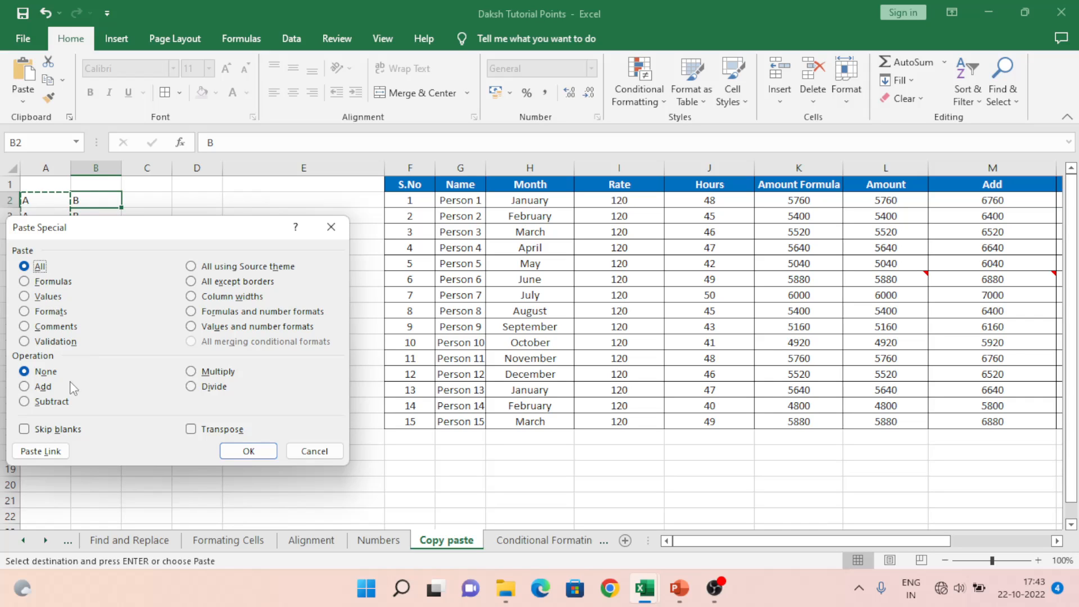
Step: Paste A2:A15 into column B with Skip blanks turned on
left_click(51, 430)
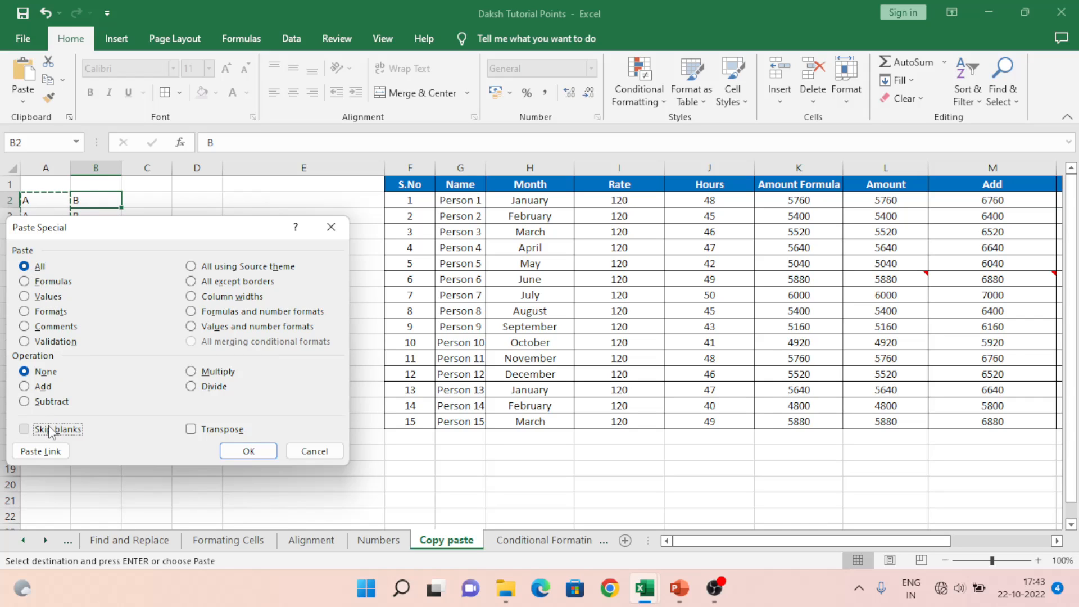
left_click(243, 452)
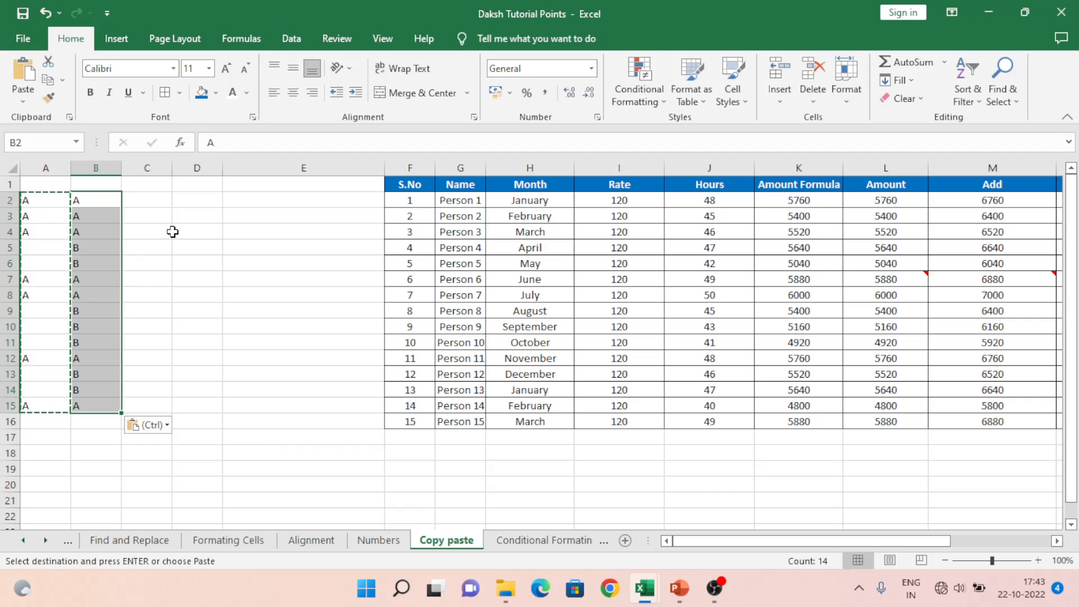
left_click(174, 232)
key("Escape")
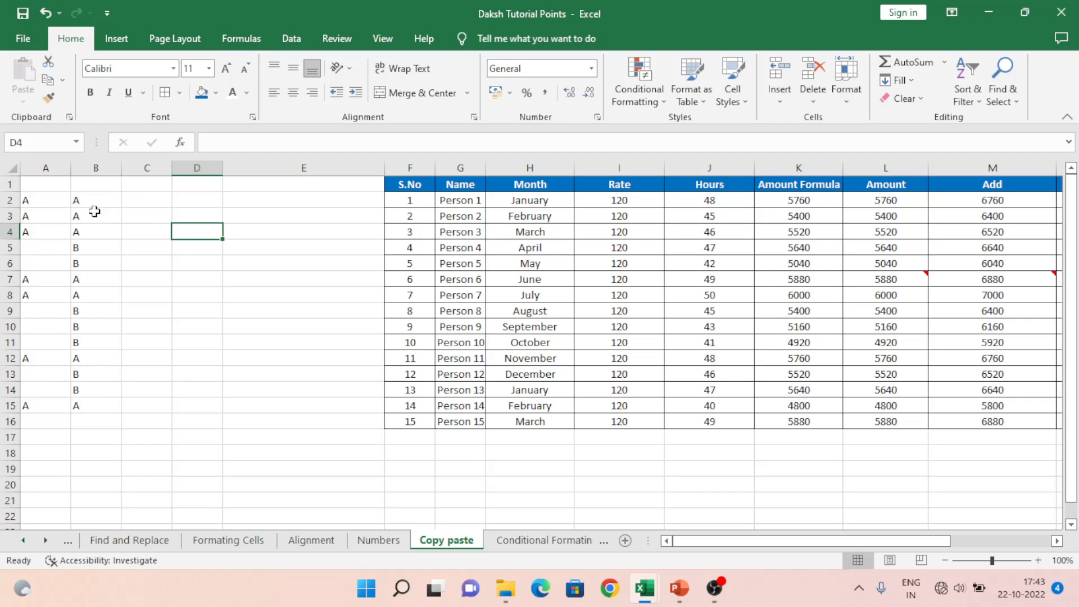
Step: Compare the entries in columns A and B, then undo the skip-blanks paste
left_click(37, 203)
key("Down")
key("Down")
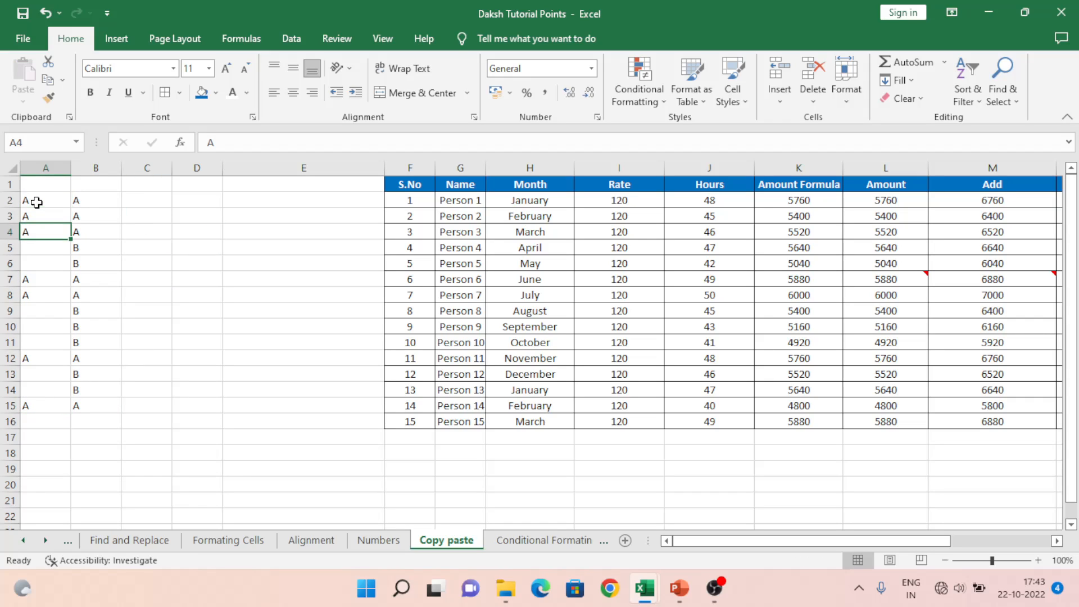
key("Right")
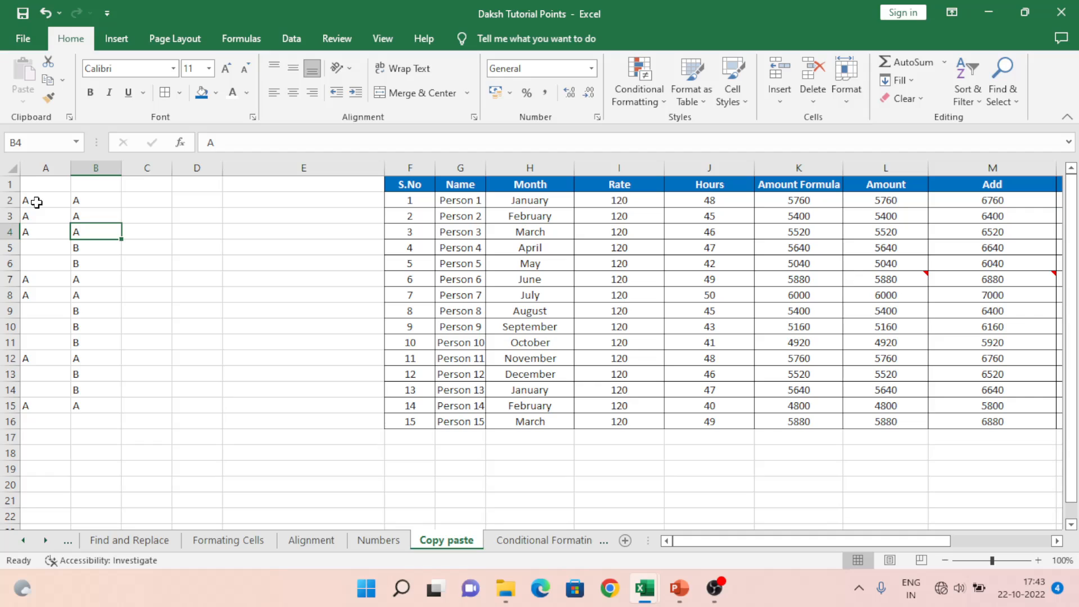
key("Down")
key("Left")
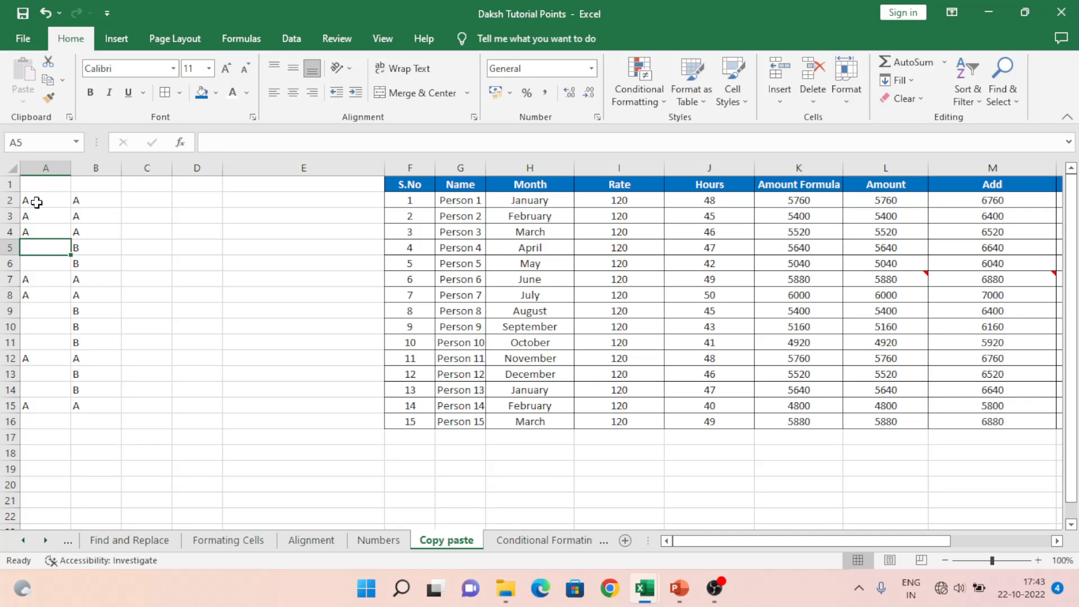
key("Right")
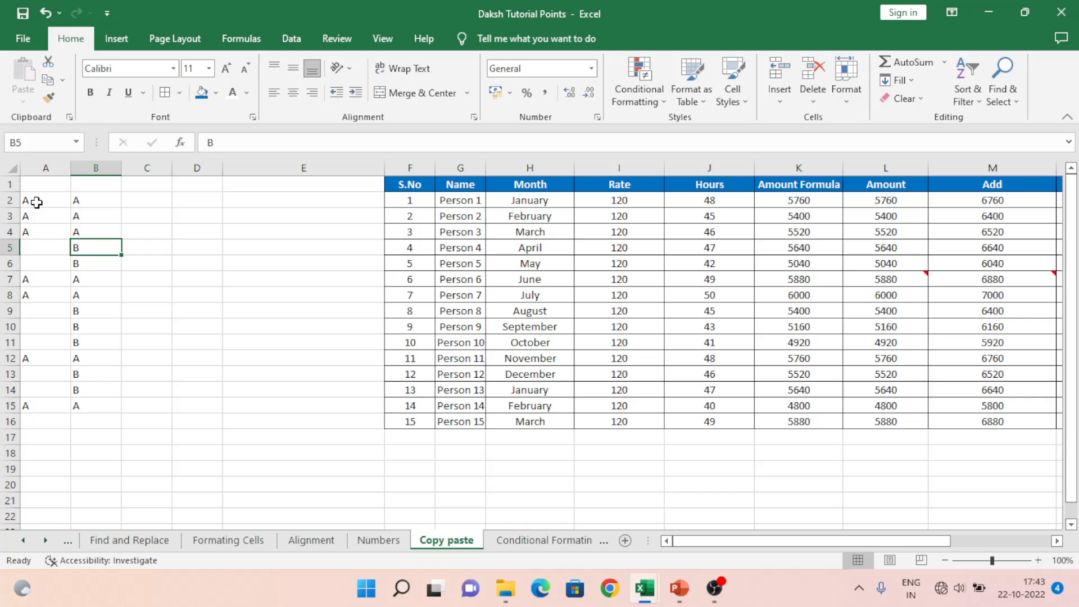
key("Down")
key("Down")
key("Down")
key("Down")
key("Up")
key("Up")
key("Up")
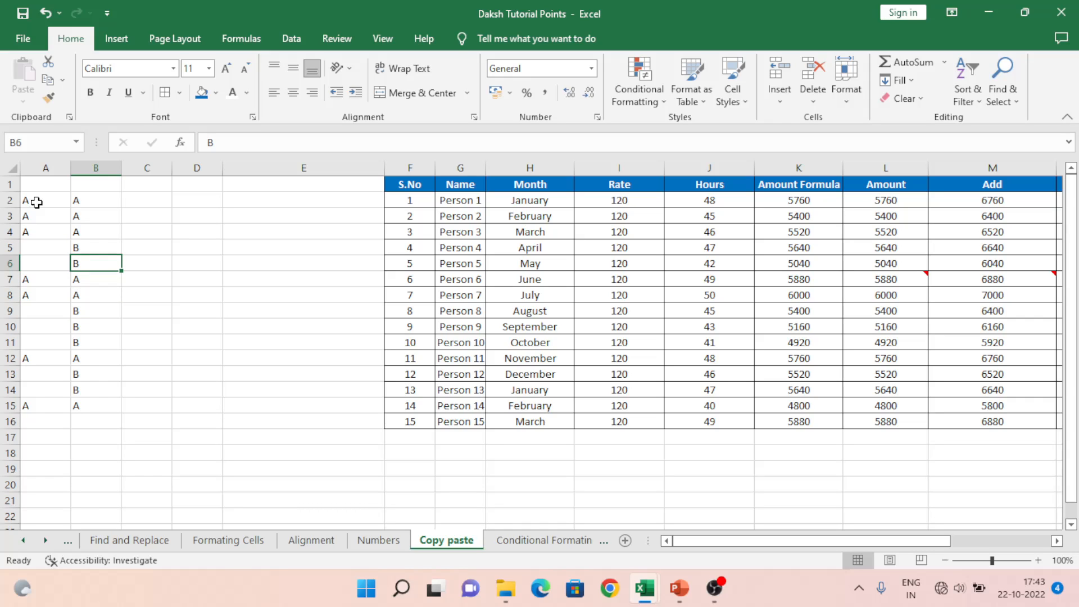
key("ctrl+z")
Step: Plain-paste A2:A15 over B2:B15, blanks included, then open Paste Special from G2
left_click(36, 202)
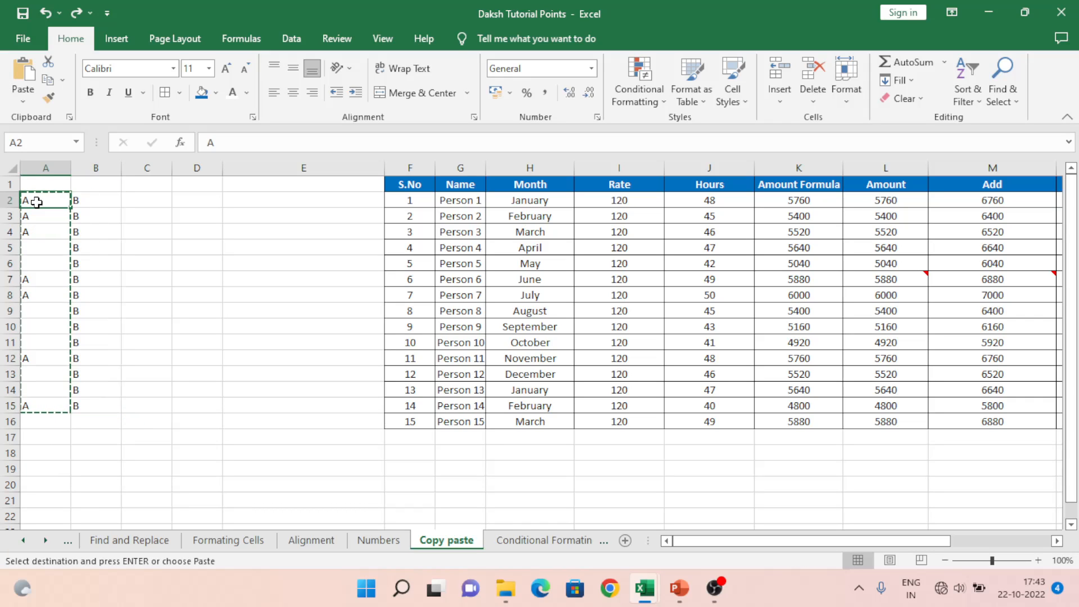
key("Escape")
key("shift+Down")
key("shift+Down")
key("shift+Down")
key("shift+Down")
key("shift+Down")
key("shift+Down")
key("shift+Down")
key("shift+Down")
key("shift+Down")
key("shift+Down")
key("shift+Down")
key("shift+Down")
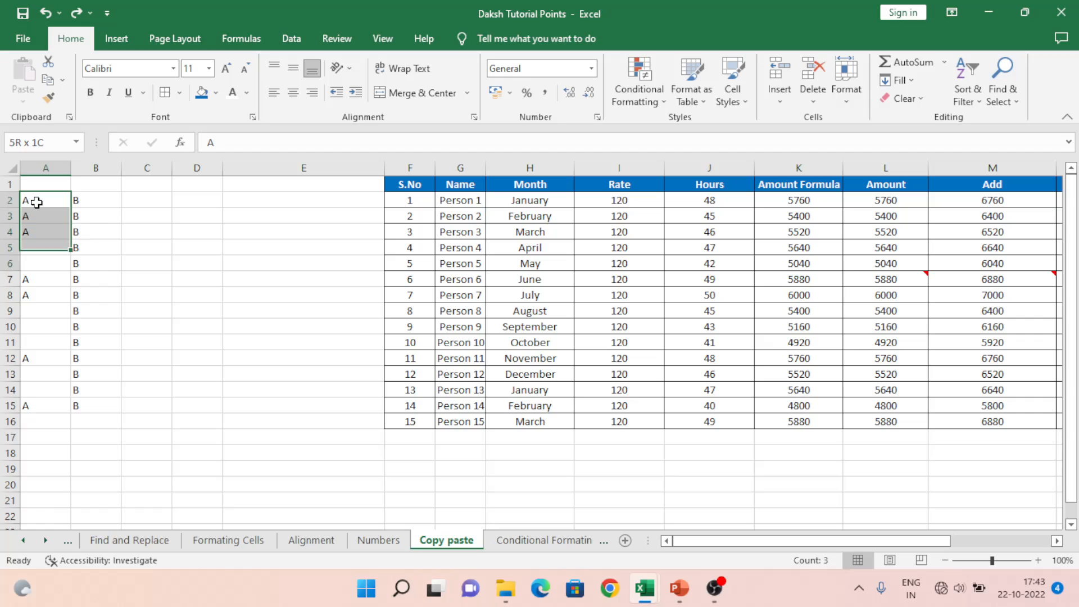
key("ctrl+c")
key("Right")
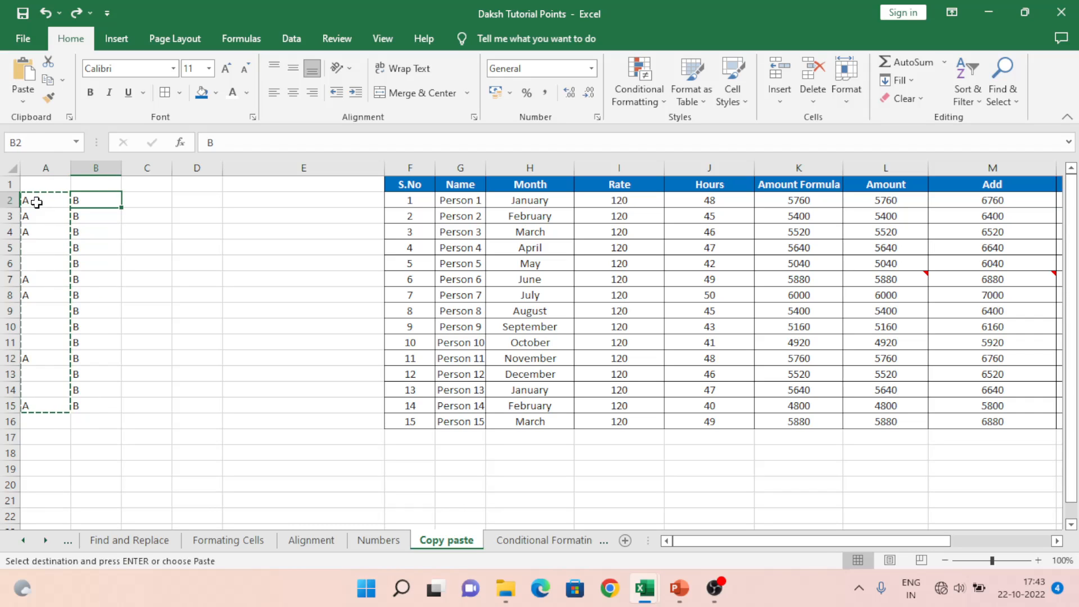
key("ctrl+v")
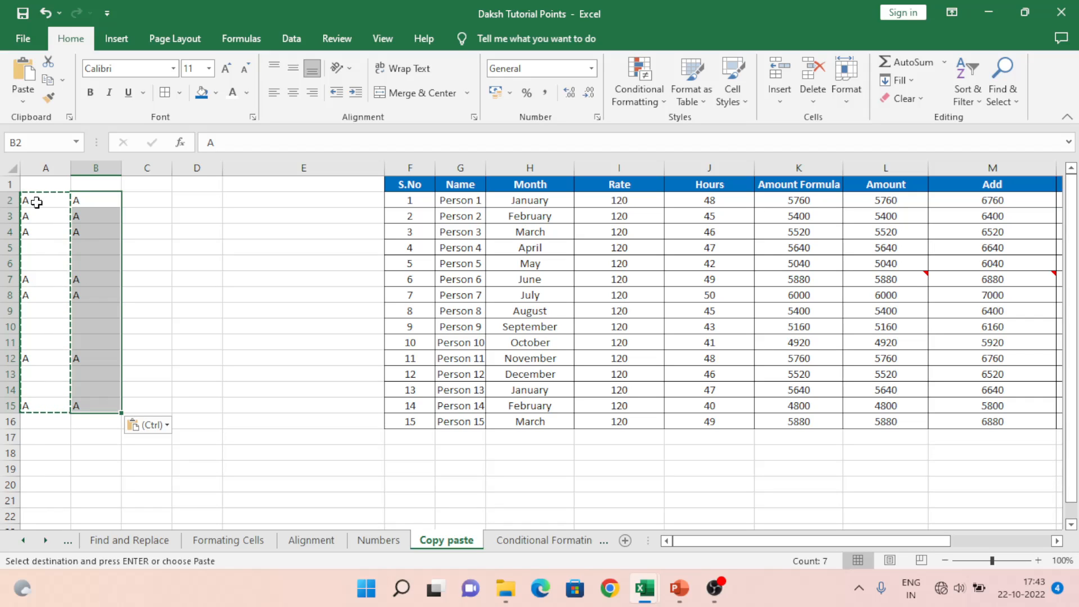
key("Right")
key("Right")
key("Right")
key("Right")
key("Right")
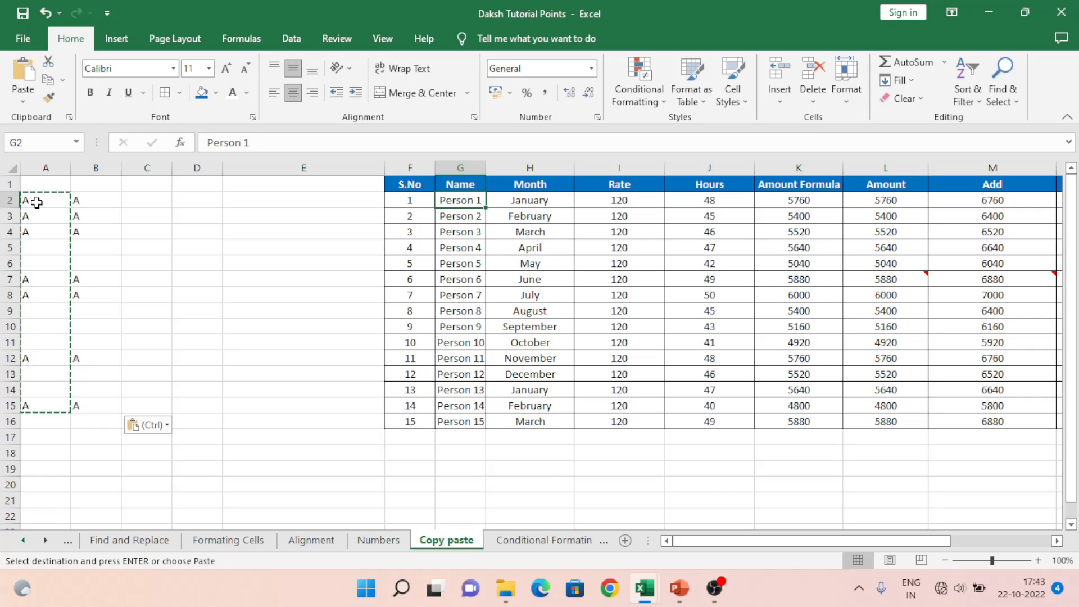
key("ctrl+alt+v")
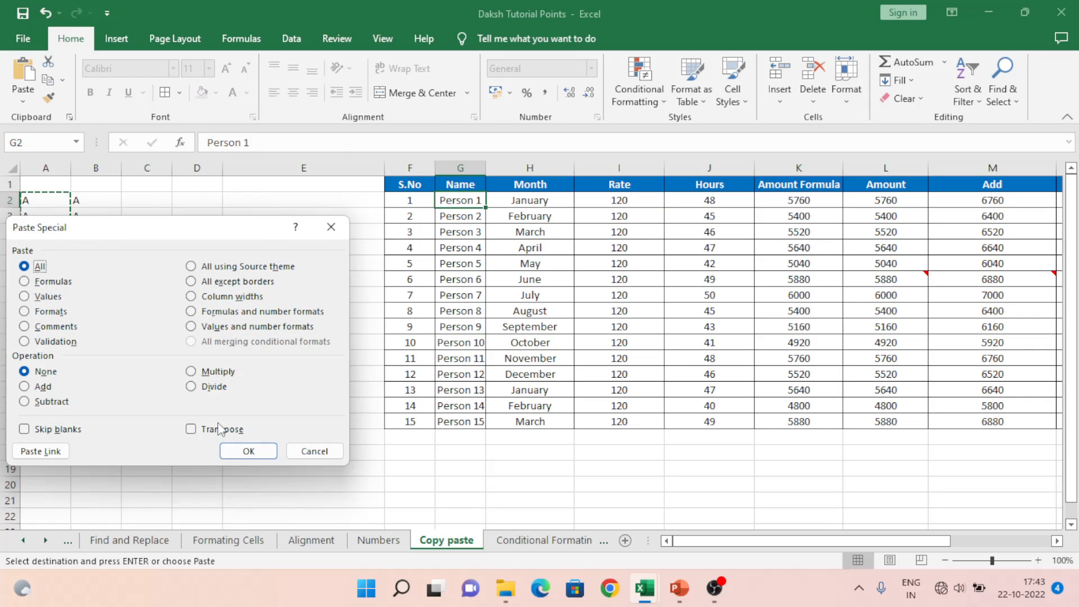
Step: Cancel Paste Special, copy the payroll table F1:M16, and create the new workbook Book9
left_click(301, 452)
left_click(419, 188)
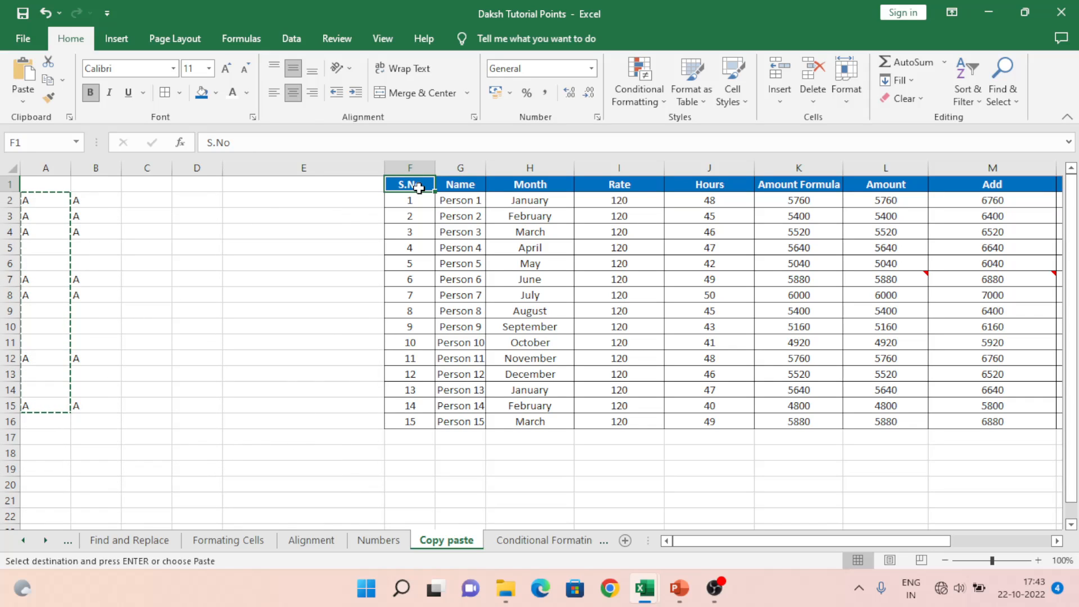
key("shift+Right")
key("shift+Right")
key("shift+Right")
key("shift+Right")
key("shift+Right")
key("shift+Right")
key("shift+Right")
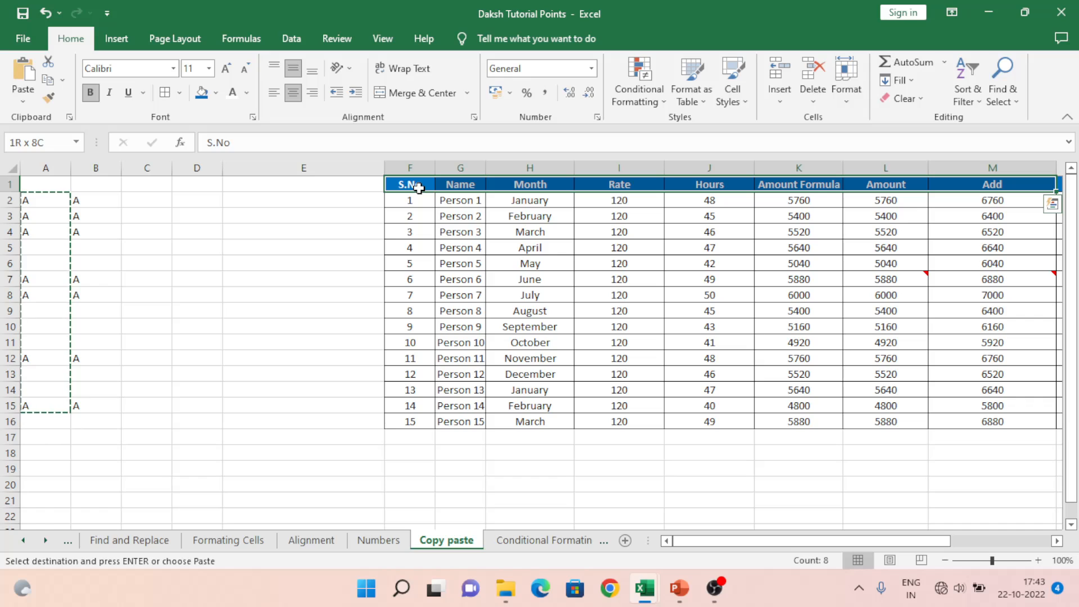
key("ctrl+shift+Down")
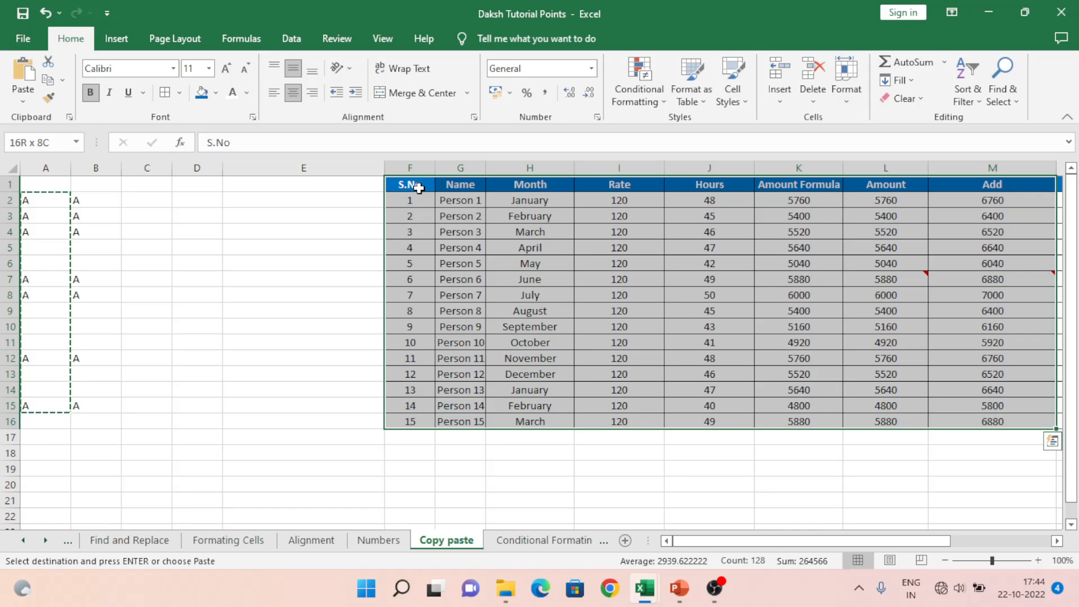
key("ctrl+c")
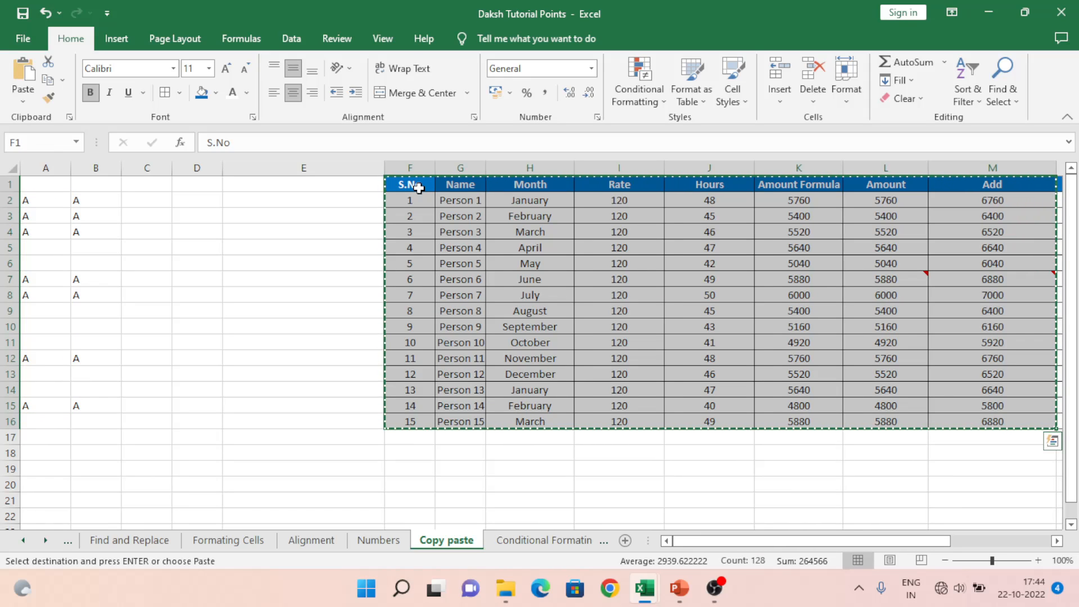
key("ctrl+n")
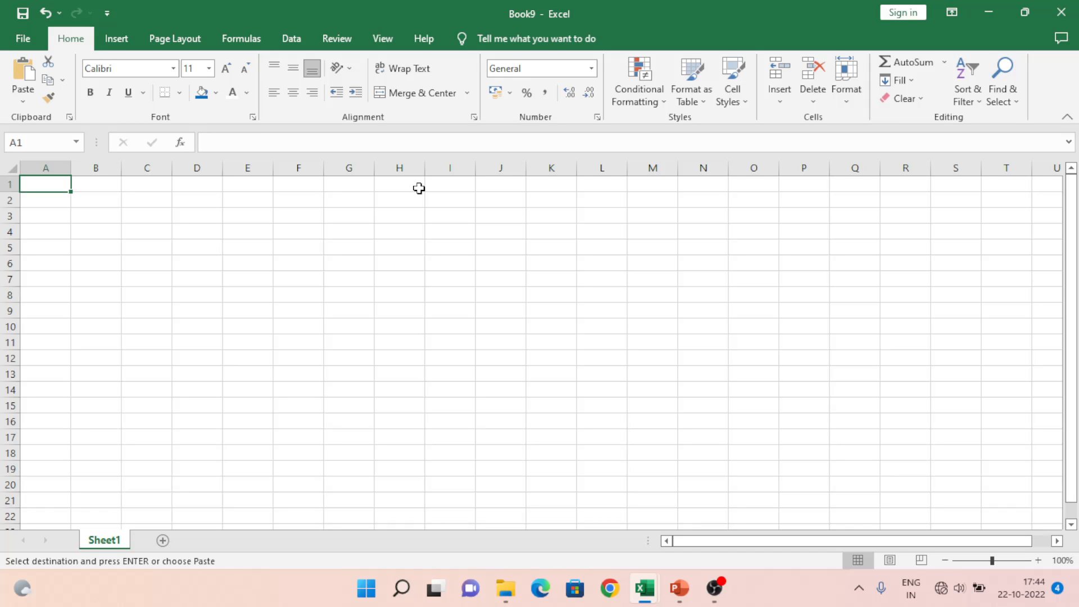
Step: Paste the payroll table into Book9 with Transpose, filling A1:P8, and select the whole sheet
key("ctrl+alt+v")
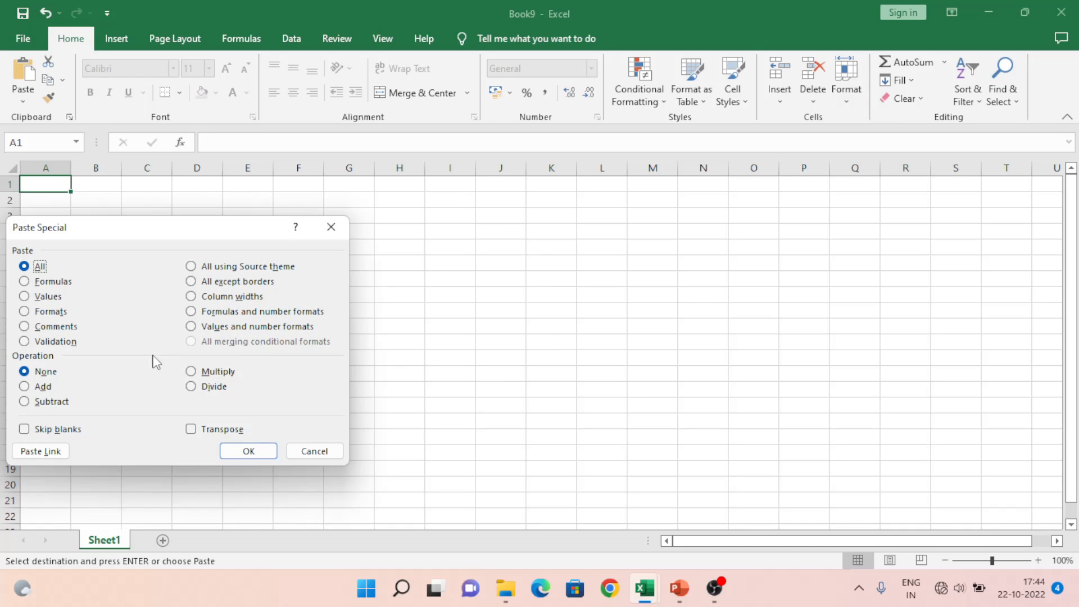
left_click(222, 430)
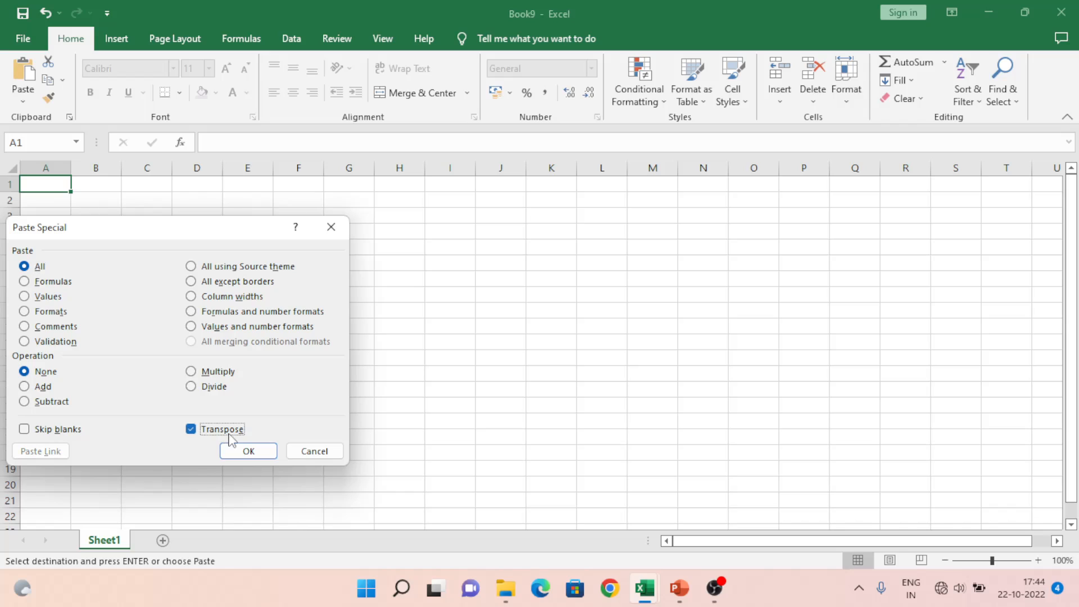
left_click(249, 452)
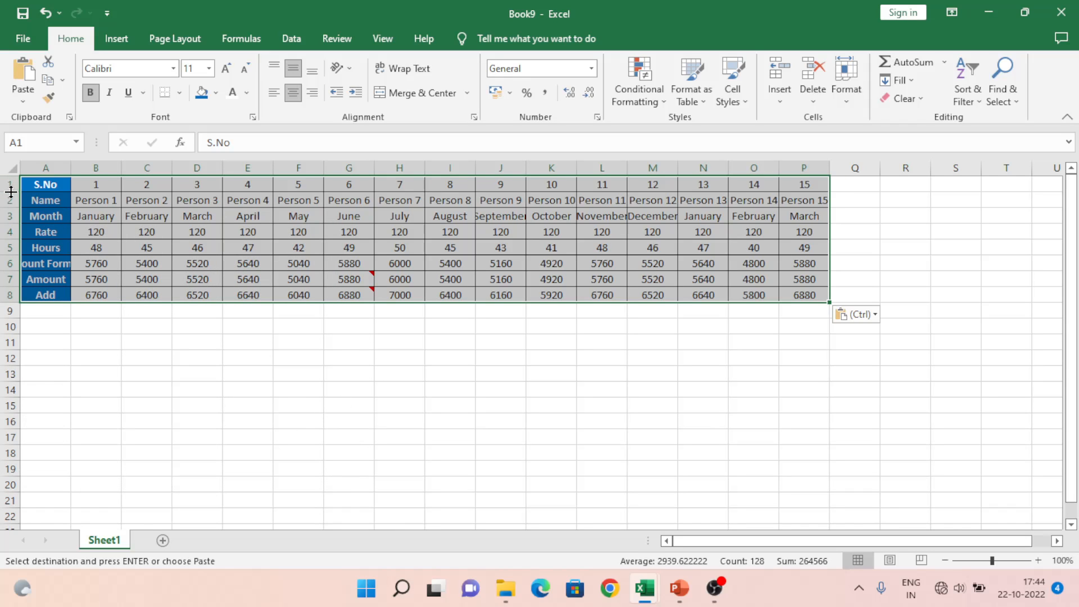
left_click(21, 164)
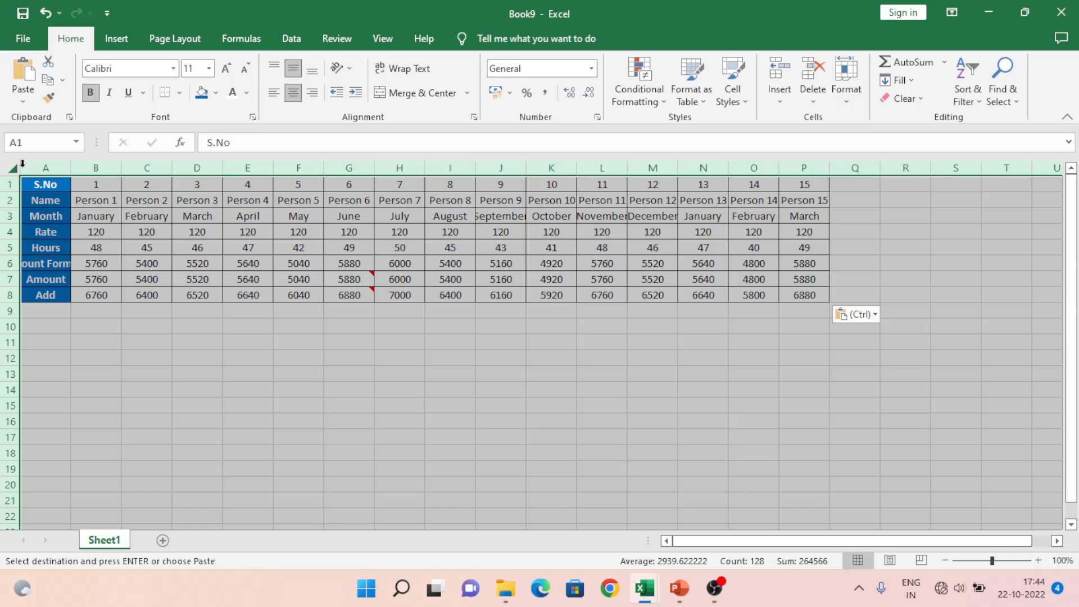
Step: AutoFit all of Book9's column widths, then check the headings in column A and row 1
double_click(71, 168)
left_click(140, 182)
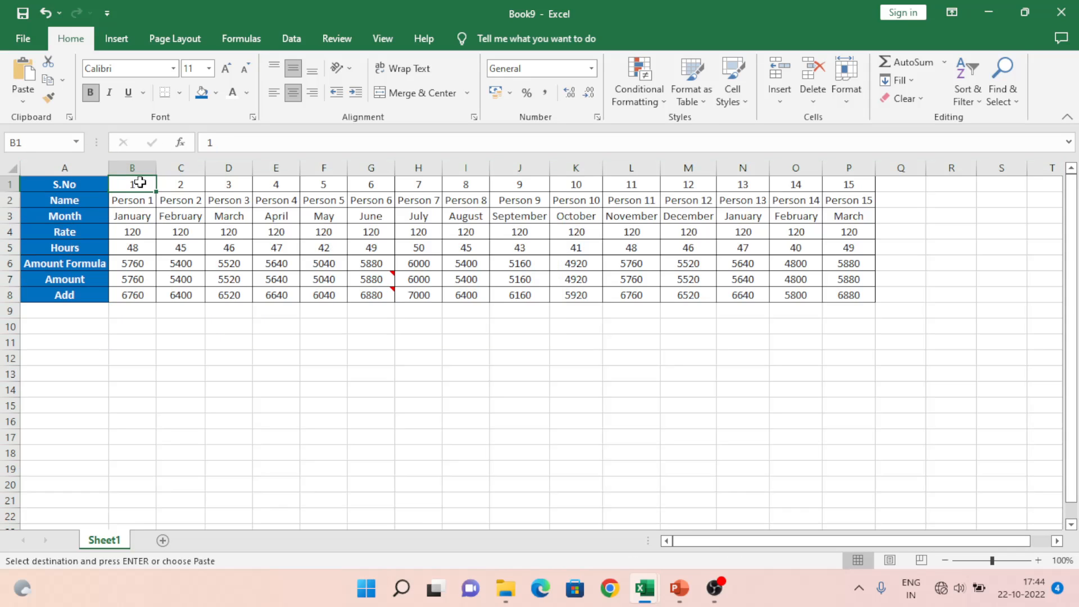
key("Left")
key("ctrl+shift+Down")
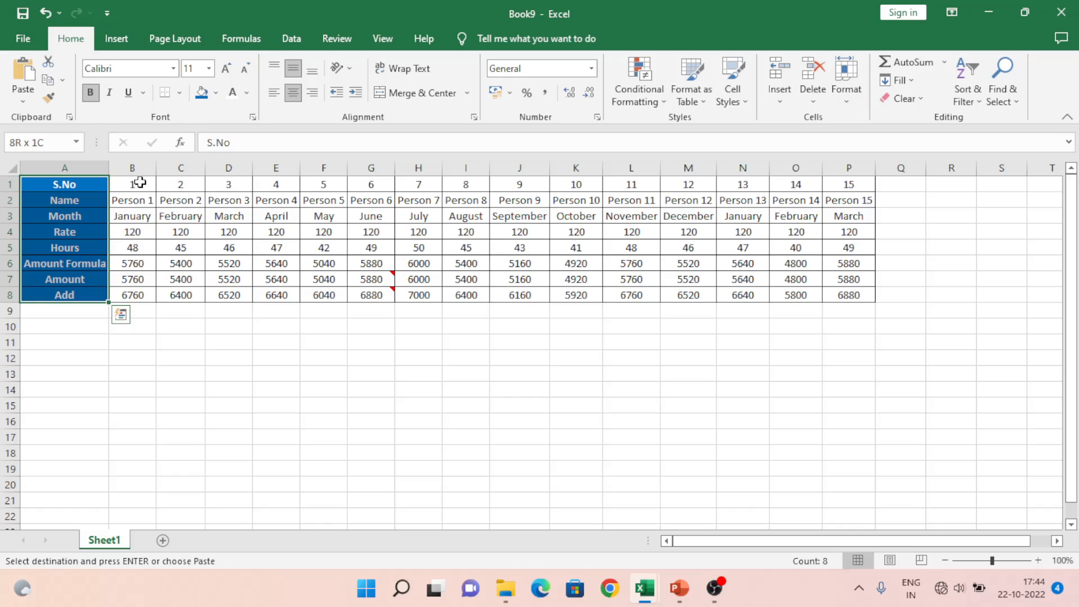
left_click(140, 183)
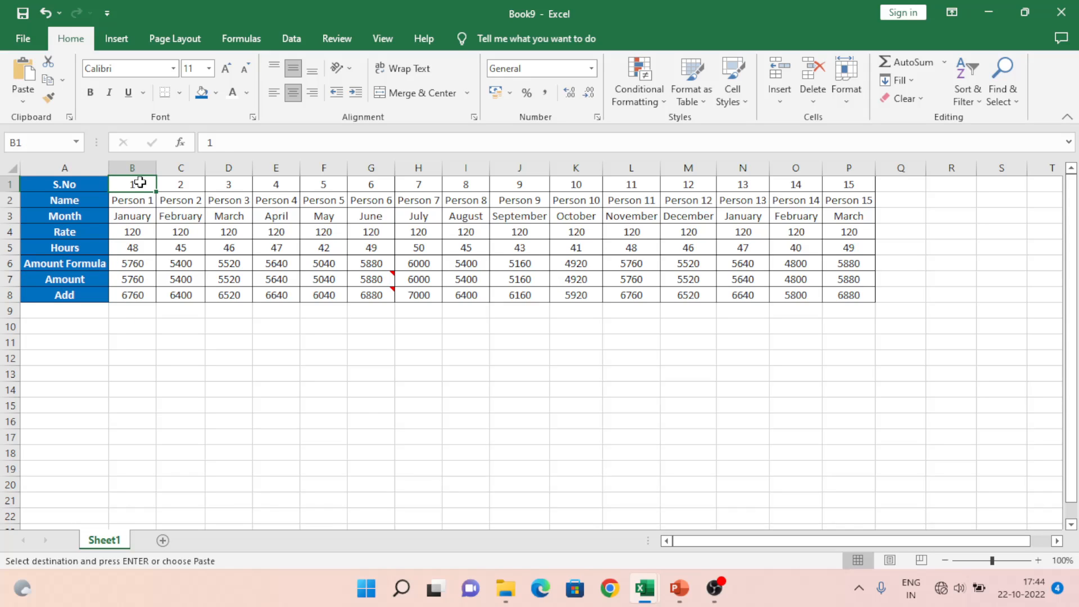
key("ctrl+shift+Right")
key("Down")
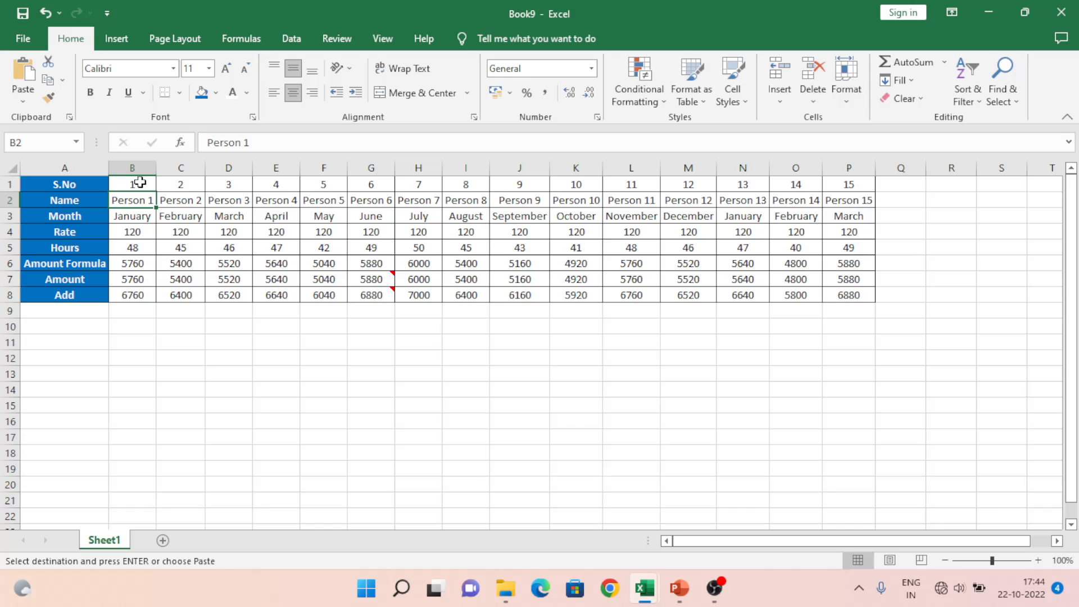
Step: Stay on Book9, open and cancel Paste Special, and select the January cell B3
key("alt+Tab")
key("alt+shift+Tab")
key("ctrl+alt+v")
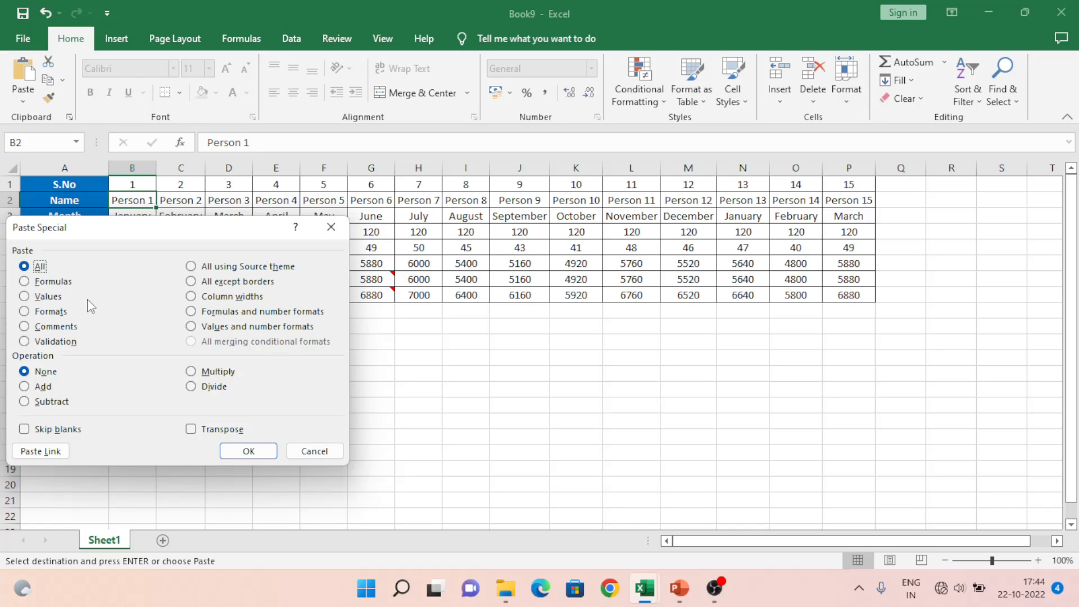
left_click(311, 457)
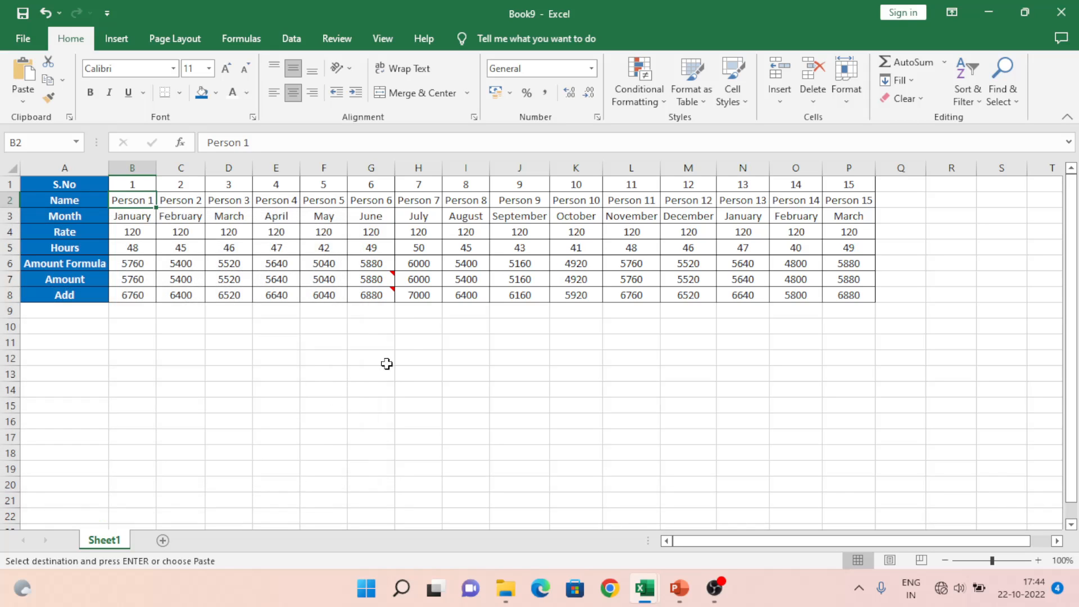
left_click(151, 217)
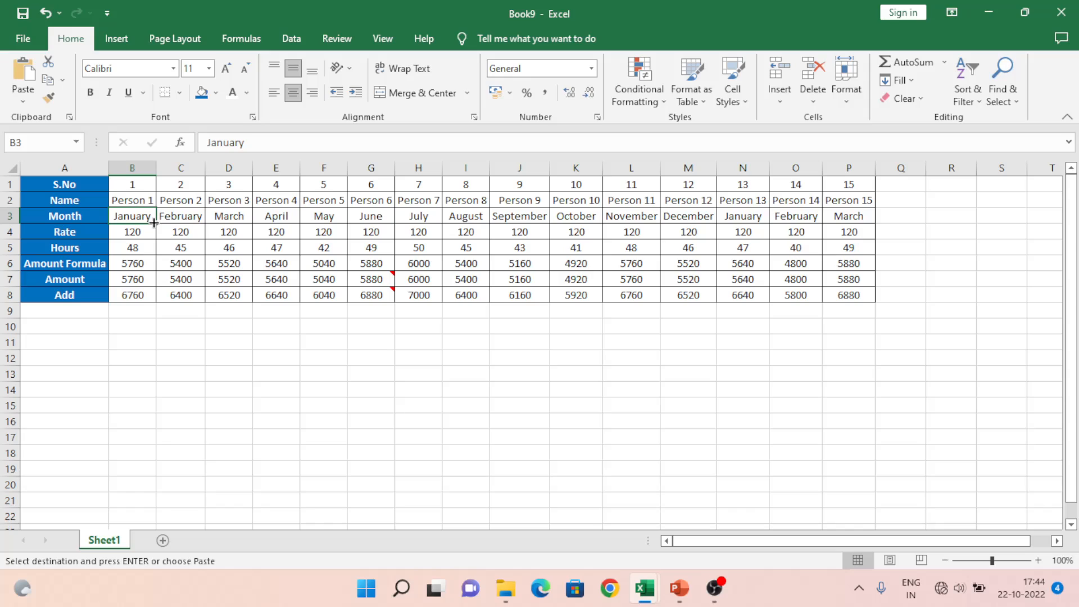